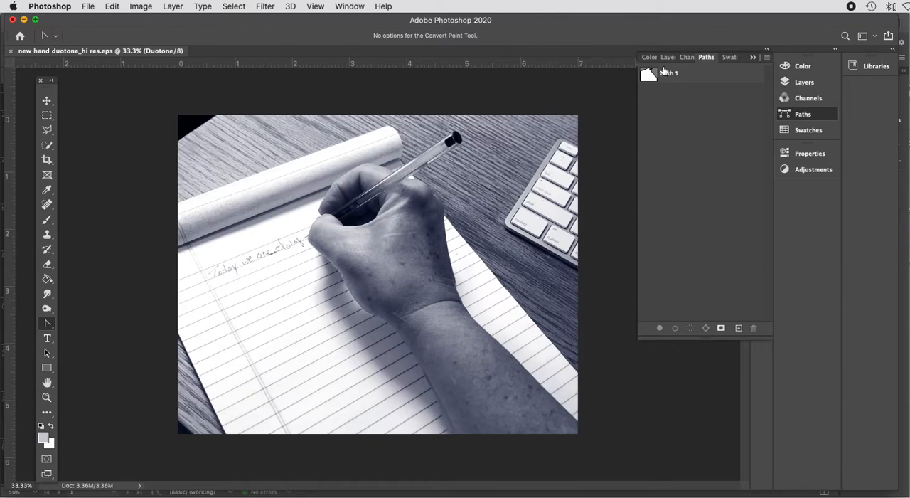
Step: Open the duotone options and inspect Ink 2's colour, PANTONE 286 C, in the PANTONE+ Solid Coated library
{"action": "left_click", "coordinate": [139, 8]}
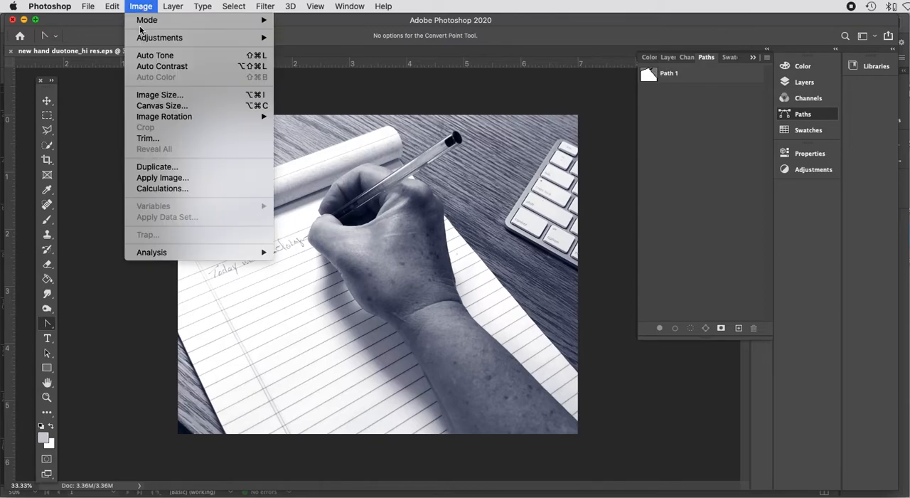
{"action": "mouse_move", "coordinate": [145, 21]}
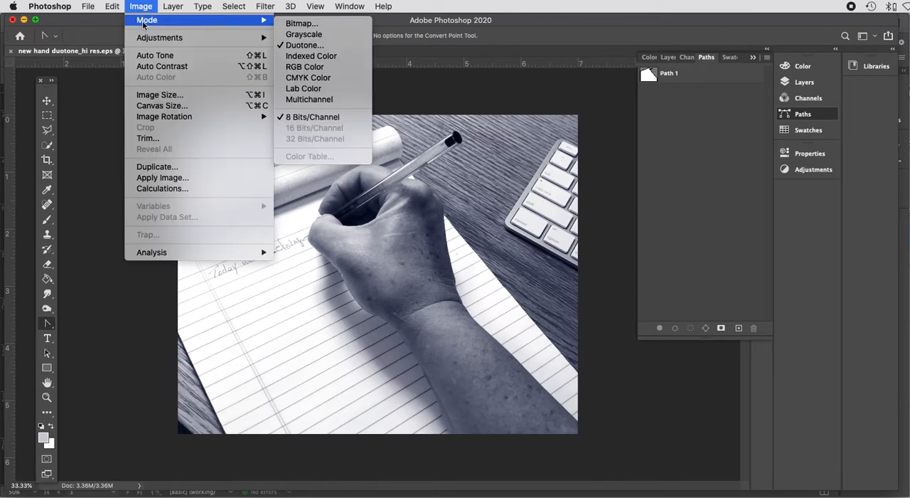
{"action": "left_click", "coordinate": [335, 45]}
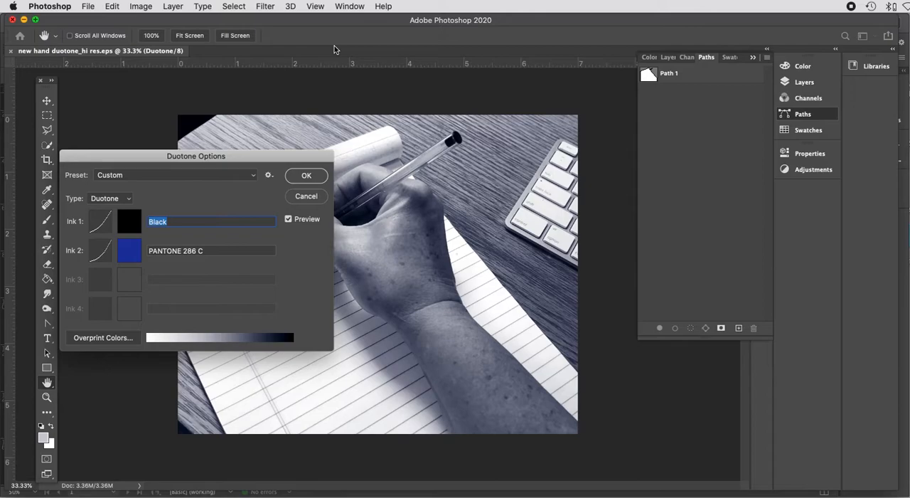
{"action": "left_click", "coordinate": [131, 257]}
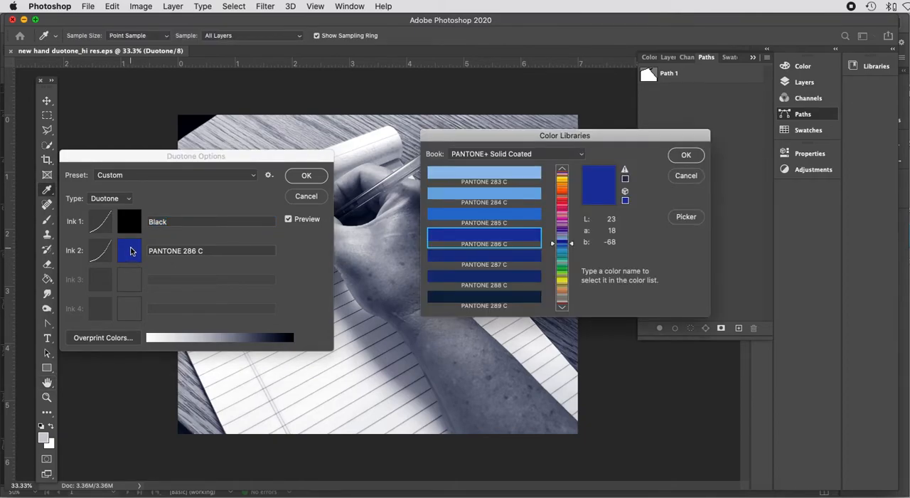
{"action": "left_click", "coordinate": [581, 154]}
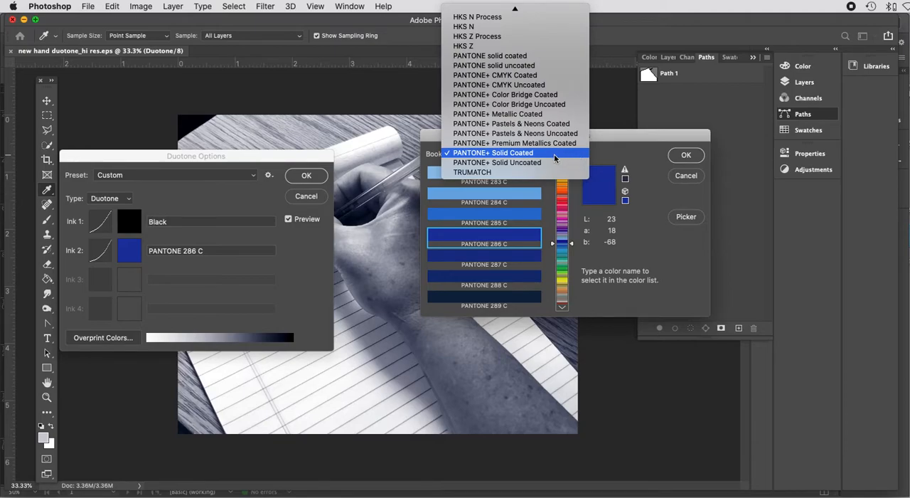
{"action": "left_click", "coordinate": [554, 153]}
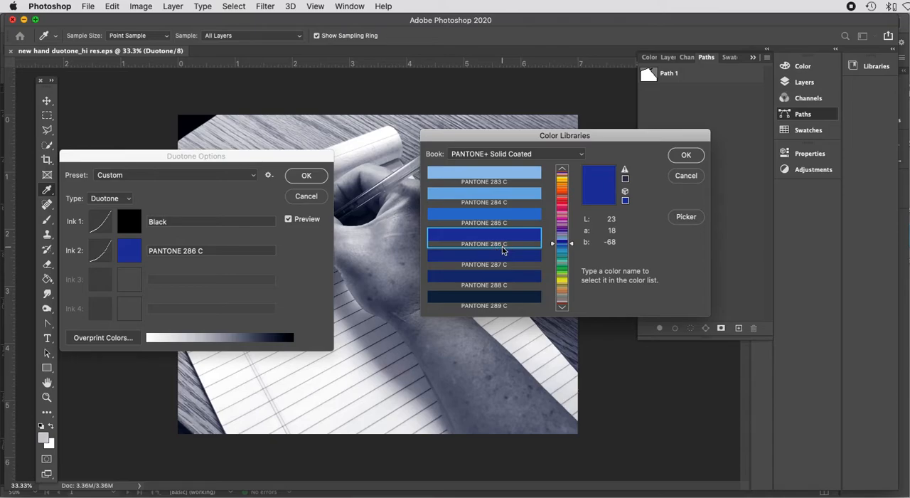
{"action": "left_click", "coordinate": [687, 155]}
Step: Inspect Ink 2's duotone curve, then confirm the duotone settings with Black and PANTONE 286 C
{"action": "left_click", "coordinate": [100, 251]}
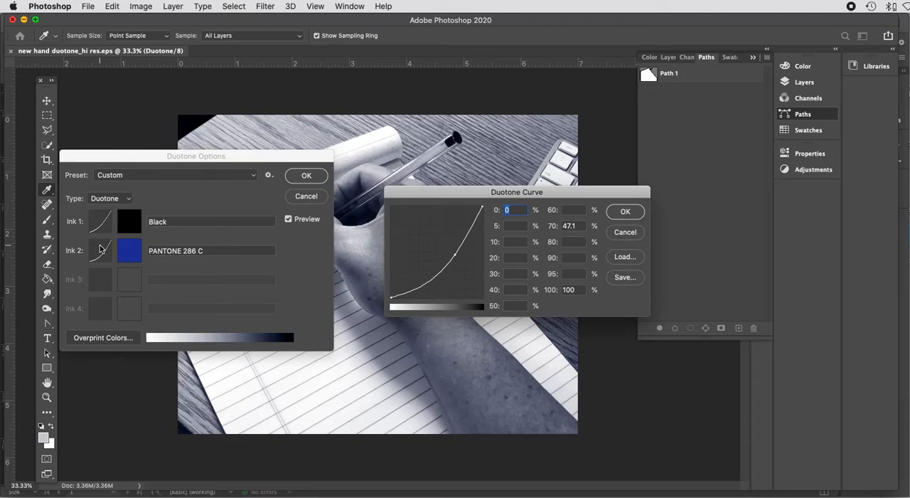
{"action": "left_click", "coordinate": [635, 212]}
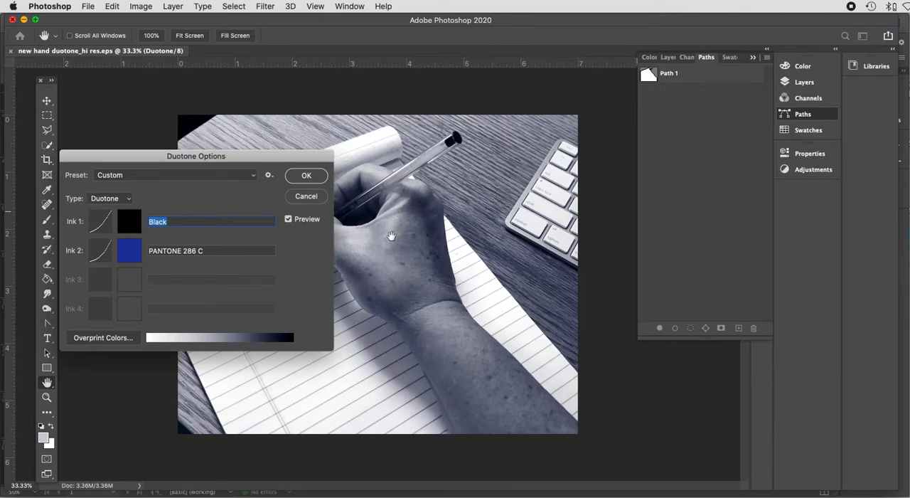
{"action": "left_click", "coordinate": [310, 178]}
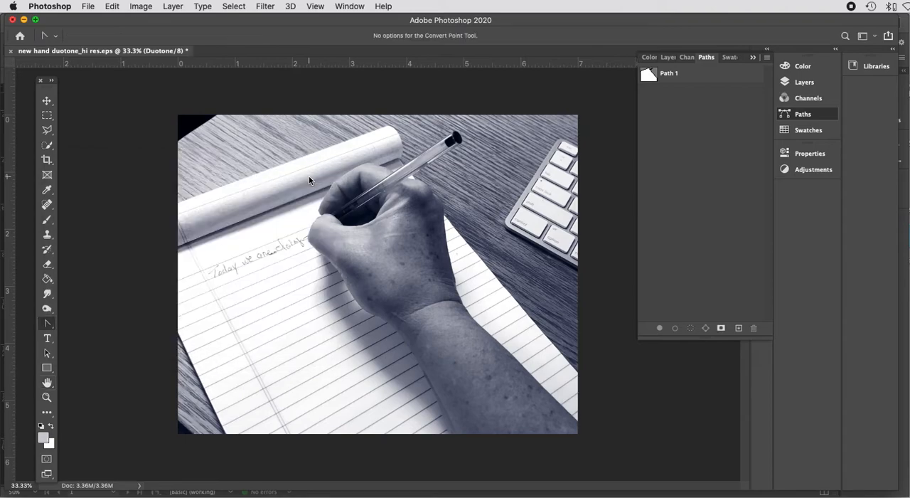
{"action": "left_click", "coordinate": [141, 6]}
{"action": "mouse_move", "coordinate": [205, 37]}
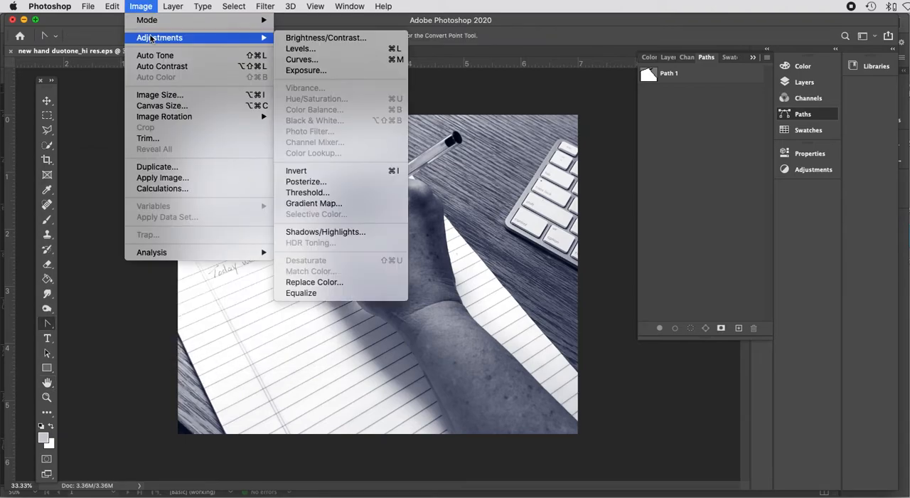
{"action": "left_click", "coordinate": [321, 71]}
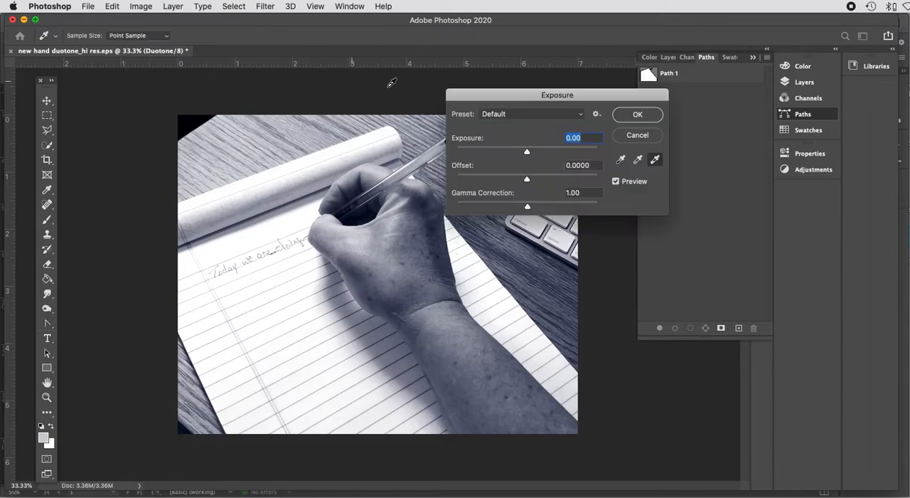
{"action": "mouse_move", "coordinate": [527, 153]}
{"action": "left_mouse_down"}
{"action": "mouse_move", "coordinate": [539, 154]}
{"action": "mouse_move", "coordinate": [530, 155]}
{"action": "left_mouse_up"}
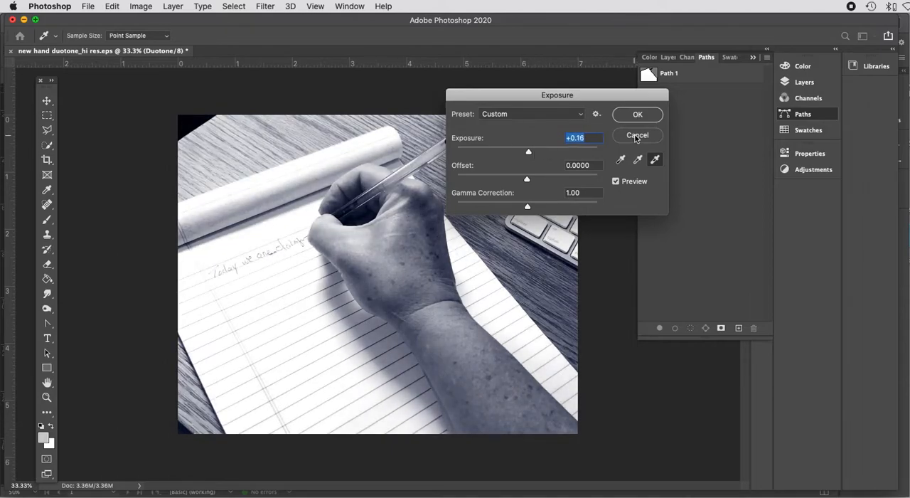
{"action": "left_click", "coordinate": [635, 136]}
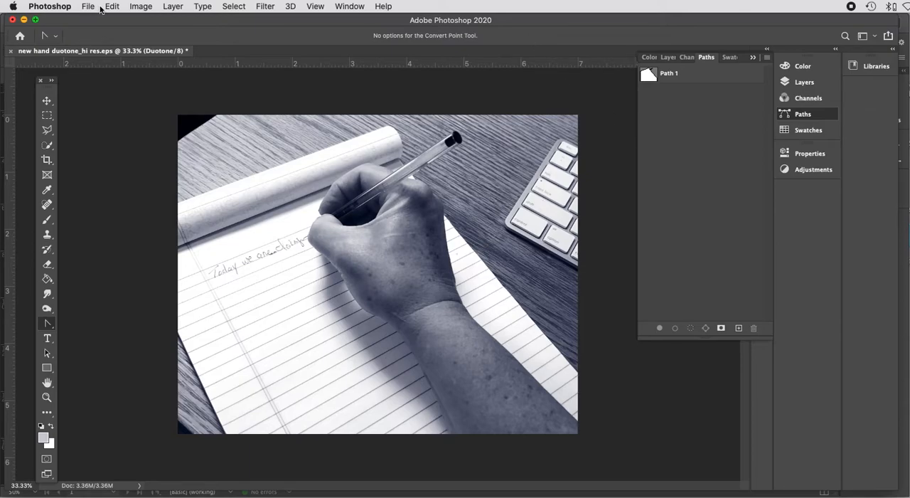
Step: Check the image size of the duotone image and close the dialog
{"action": "left_click", "coordinate": [148, 7]}
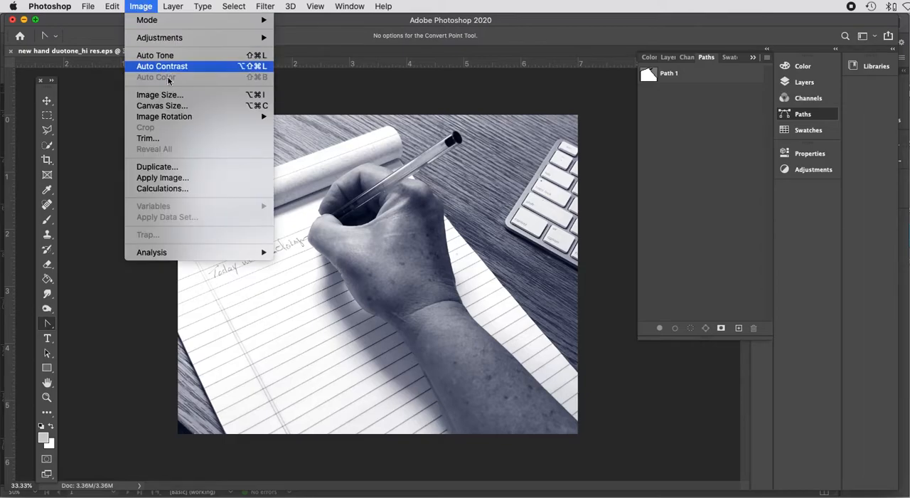
{"action": "left_click", "coordinate": [182, 99]}
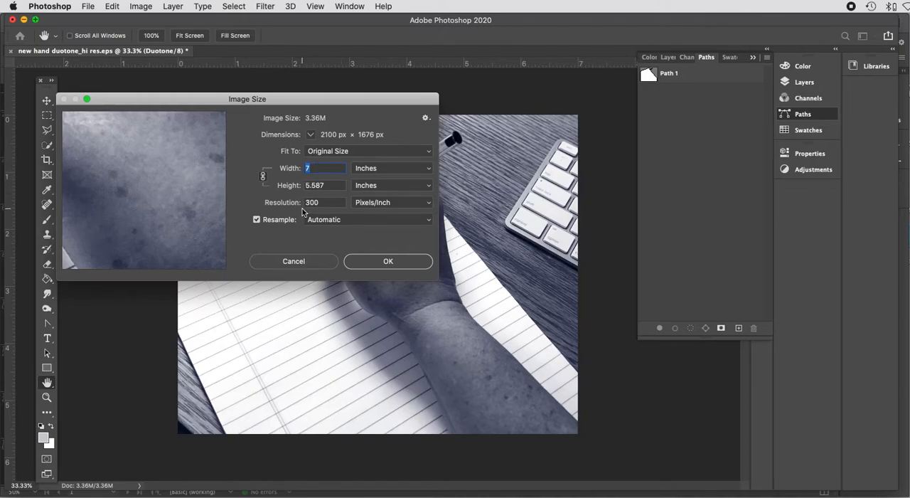
{"action": "left_click", "coordinate": [375, 261]}
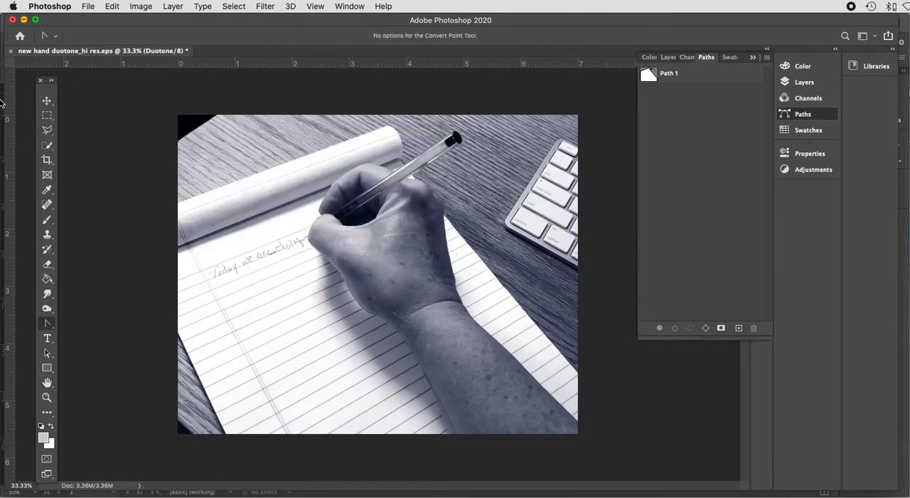
Step: Quit Photoshop without saving changes to the duotone EPS file
{"action": "left_click", "coordinate": [52, 8]}
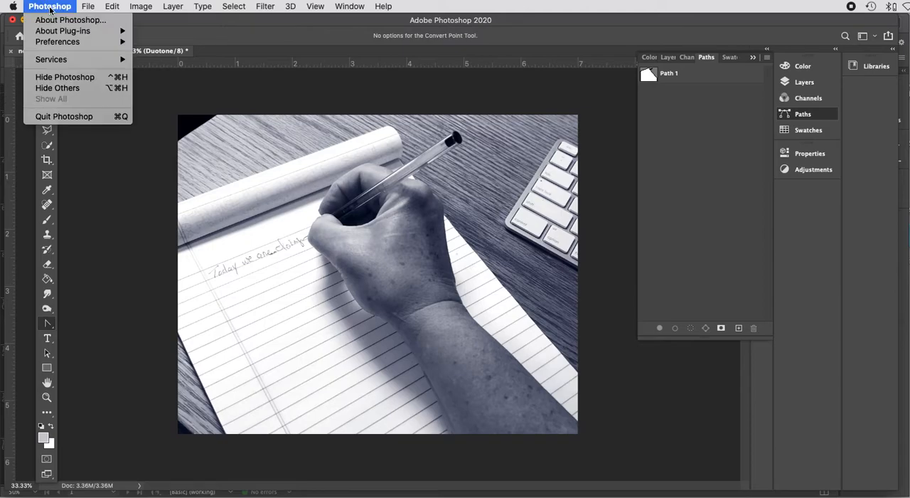
{"action": "left_click", "coordinate": [64, 117]}
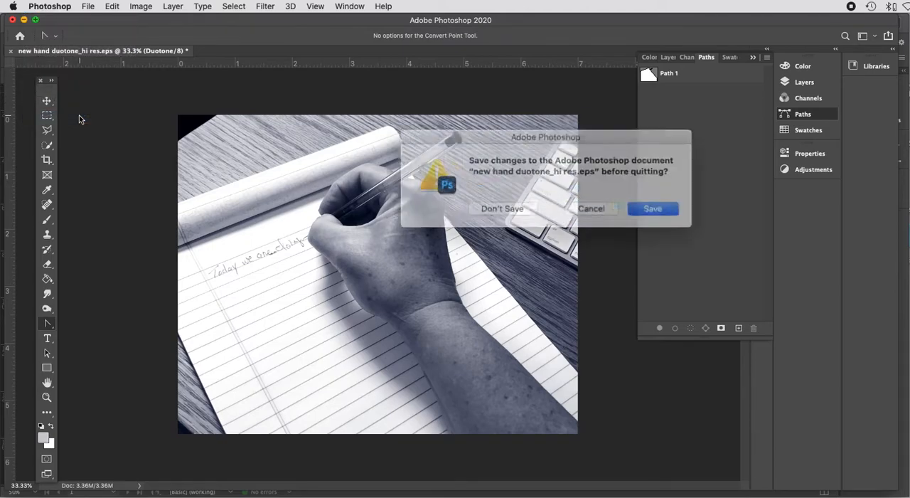
{"action": "left_click", "coordinate": [513, 207]}
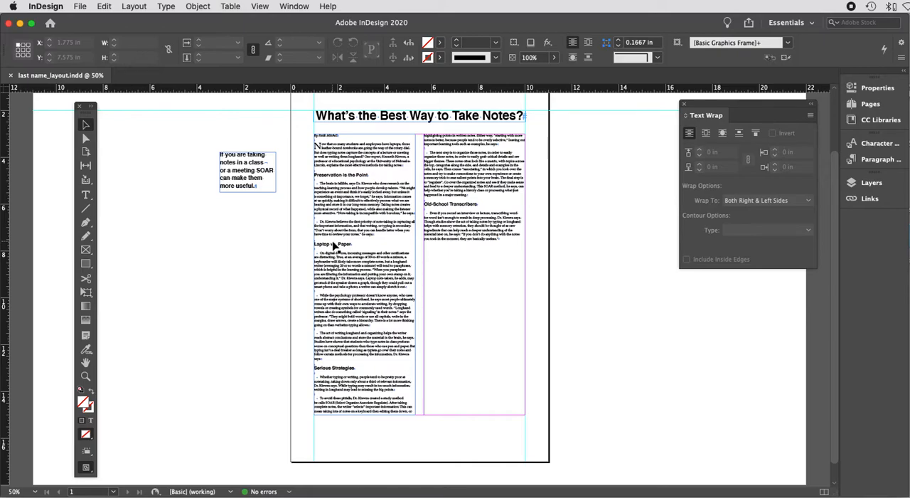
Step: Move the Text Wrap panel closer to the page
{"action": "left_click_drag", "start_coordinate": [744, 107], "coordinate": [650, 115]}
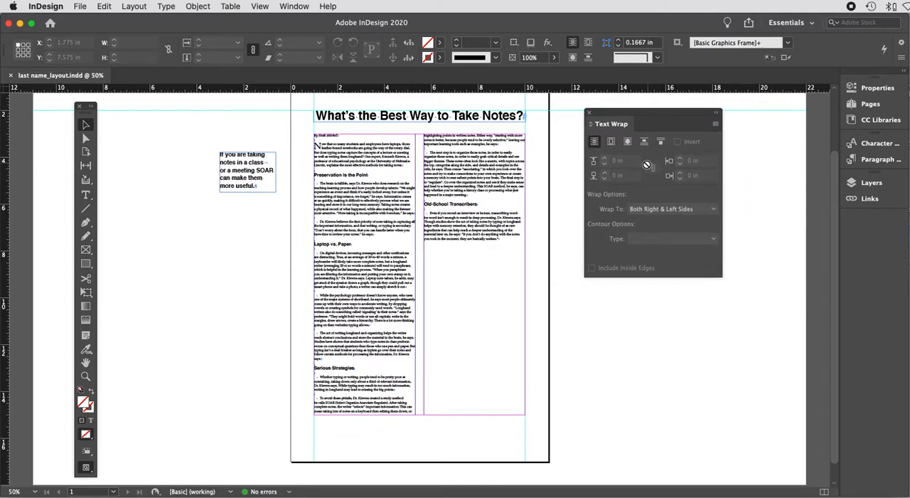
{"action": "left_click", "coordinate": [295, 7]}
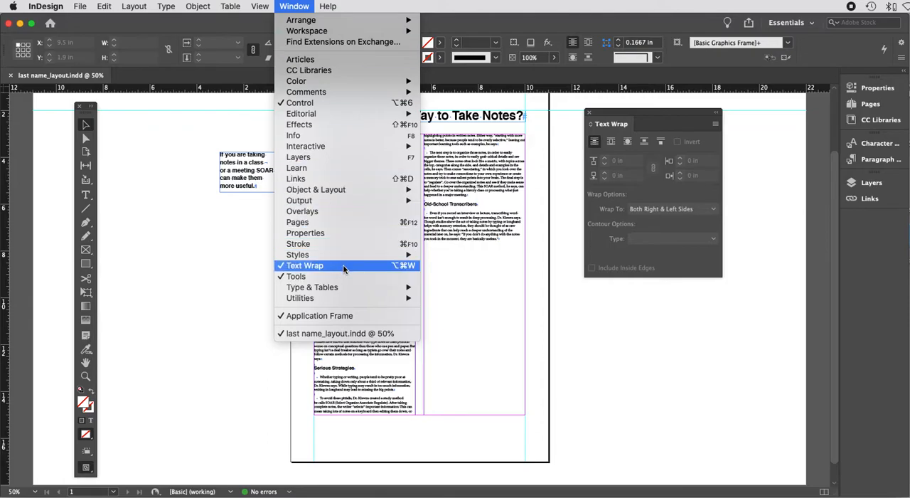
{"action": "left_click", "coordinate": [716, 392]}
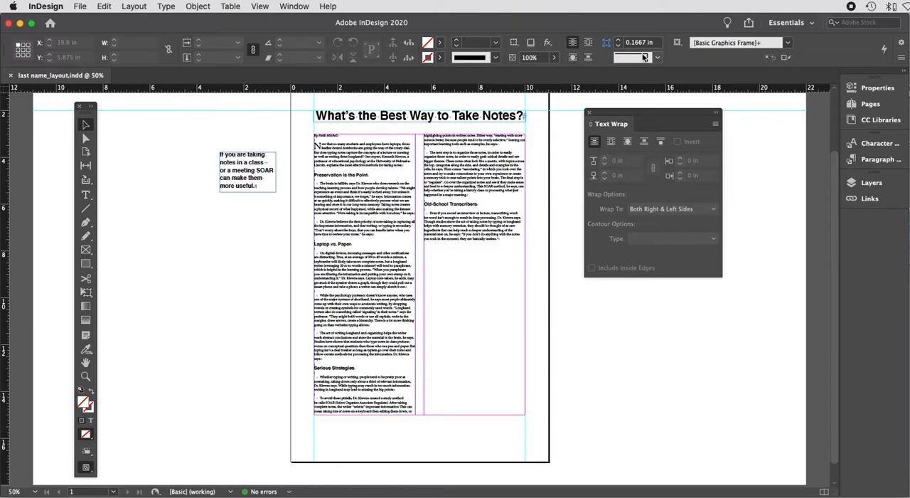
Step: Place the image new hand duotone_hi res.eps on the pasteboard to the left of the page
{"action": "left_click", "coordinate": [80, 7]}
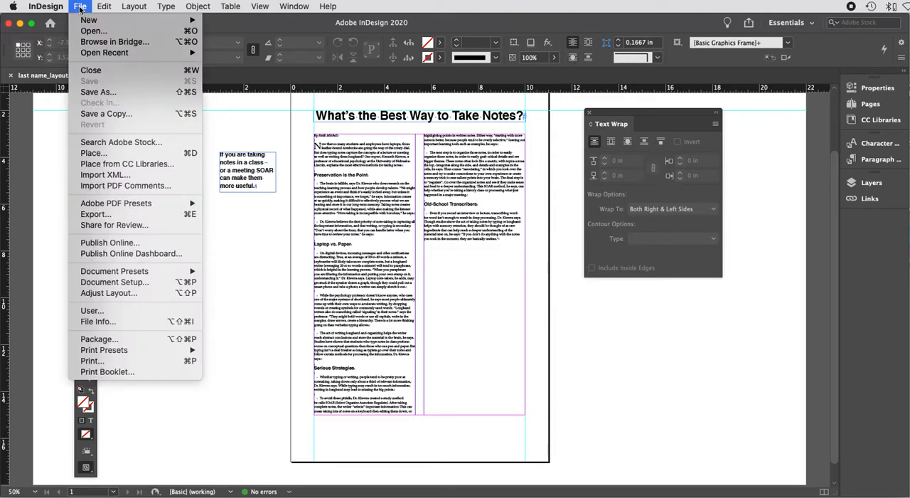
{"action": "left_click", "coordinate": [112, 154]}
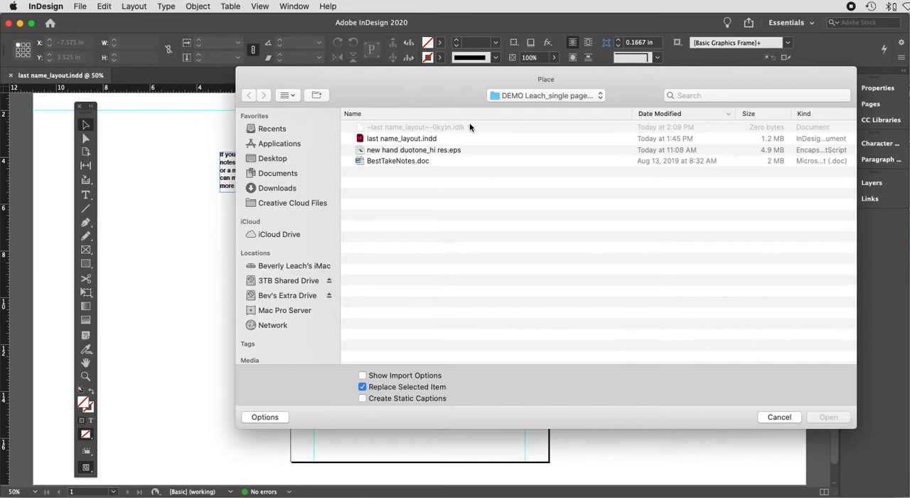
{"action": "left_click", "coordinate": [451, 151]}
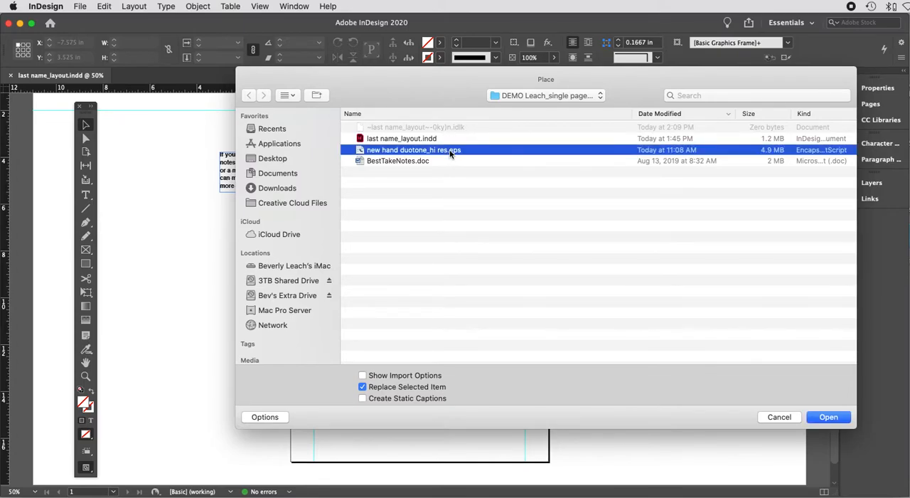
{"action": "left_click", "coordinate": [829, 418]}
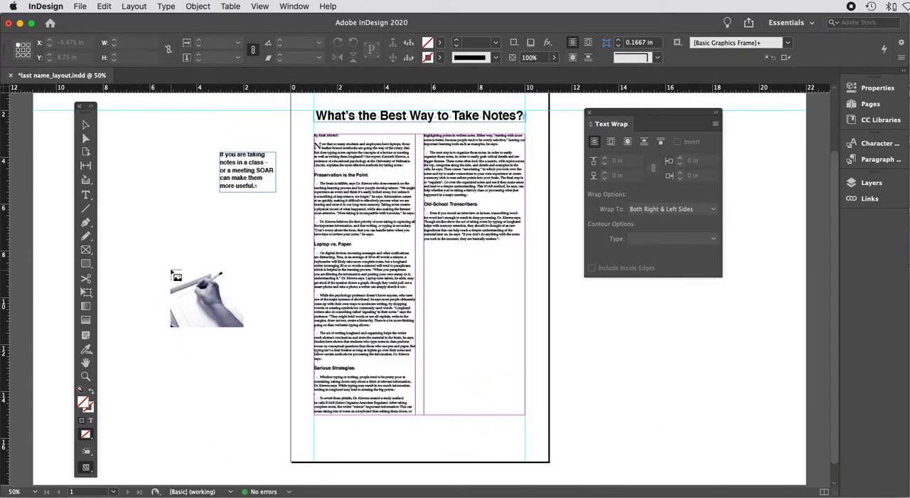
{"action": "left_click", "coordinate": [168, 269]}
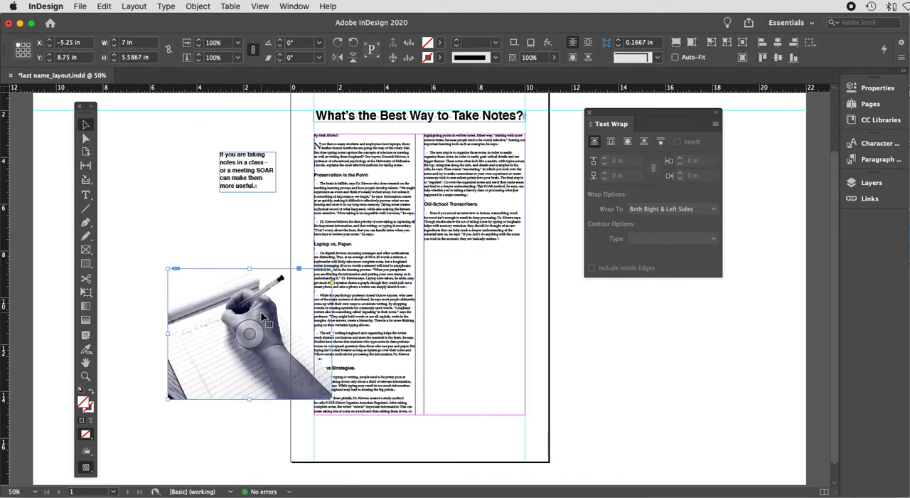
Step: Open the Swatches panel and position it below the Text Wrap panel
{"action": "left_click", "coordinate": [294, 6]}
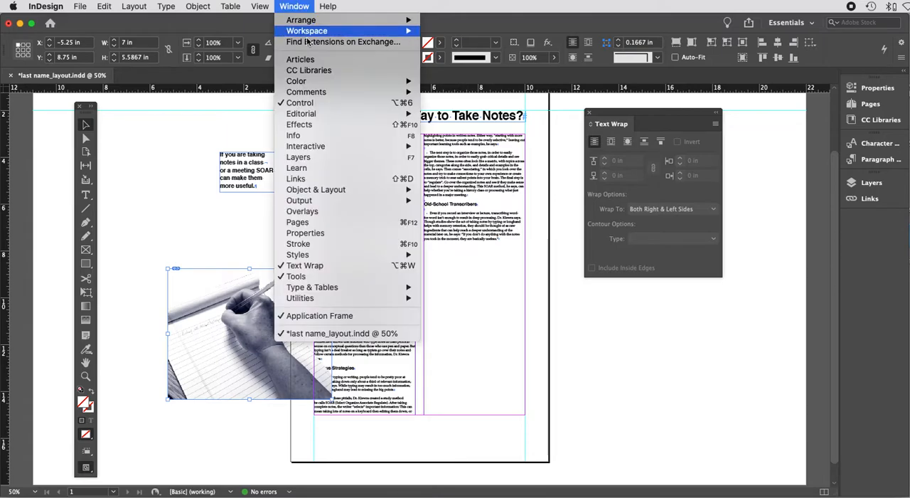
{"action": "mouse_move", "coordinate": [409, 82]}
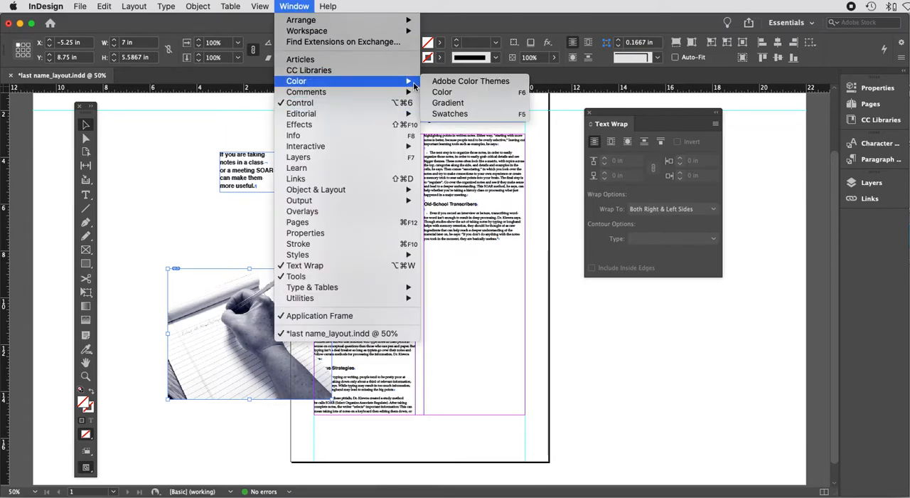
{"action": "left_click", "coordinate": [447, 113]}
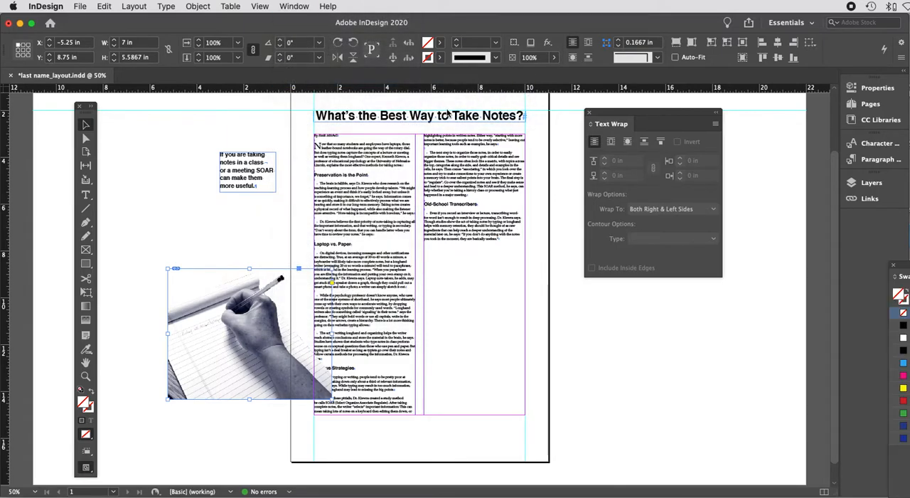
{"action": "left_click_drag", "start_coordinate": [874, 266], "coordinate": [676, 213]}
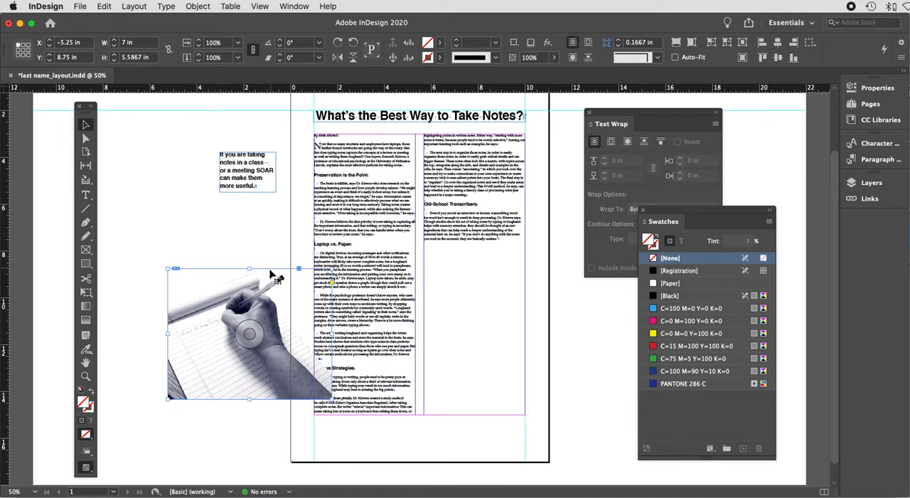
Step: Reposition the placed image on the pasteboard just left of the page
{"action": "left_click_drag", "start_coordinate": [270, 271], "coordinate": [437, 290]}
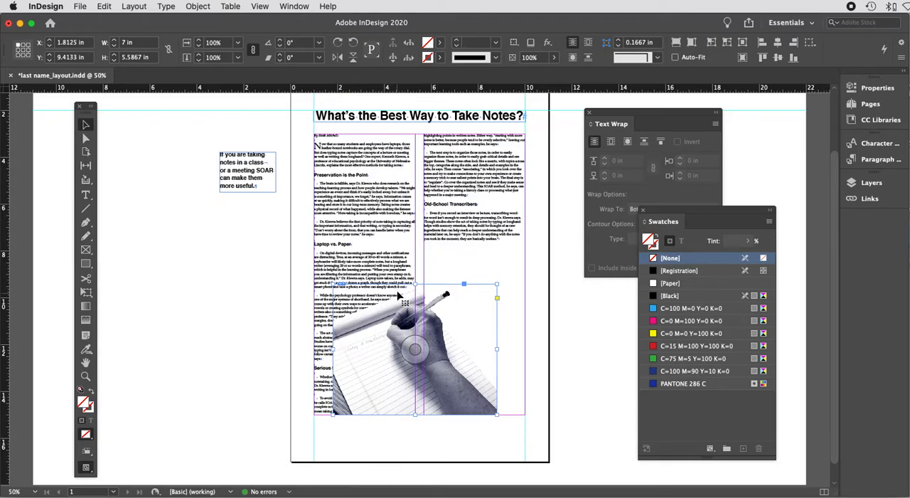
{"action": "left_click_drag", "start_coordinate": [441, 288], "coordinate": [237, 282]}
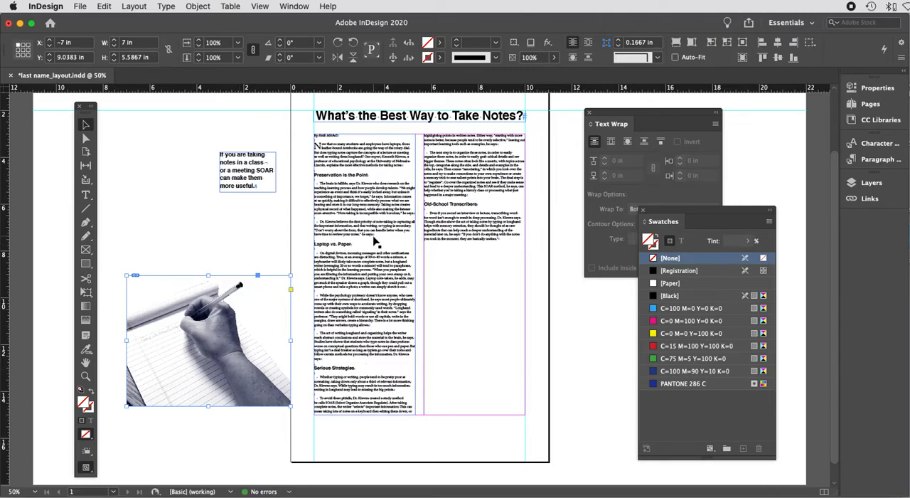
{"action": "left_click", "coordinate": [87, 194]}
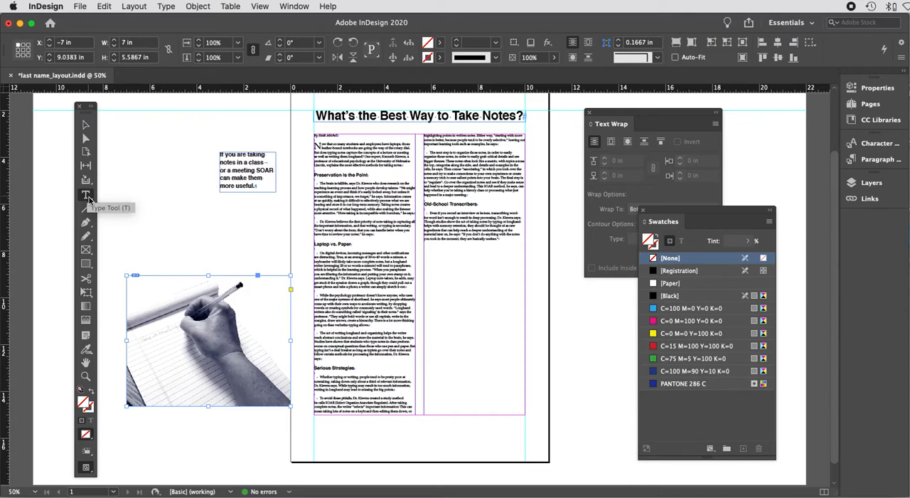
{"action": "left_click", "coordinate": [86, 124]}
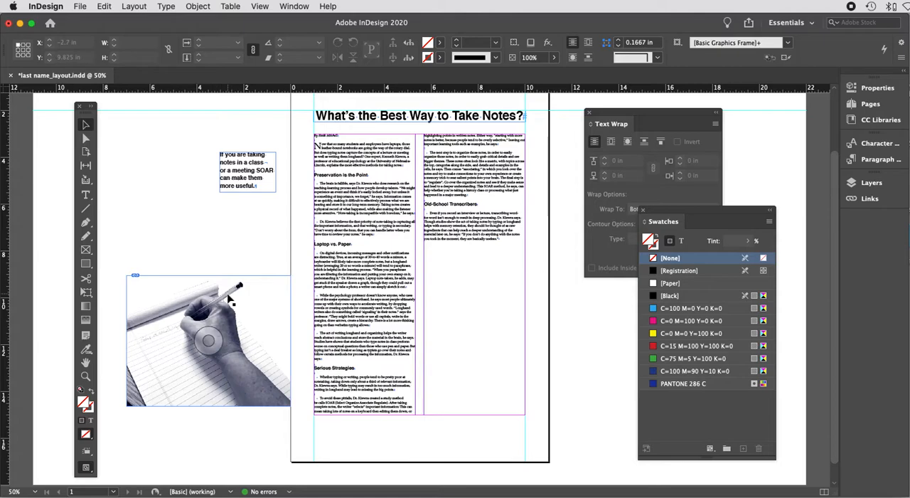
Step: Color the pull-quote text PANTONE 286 C
{"action": "left_click", "coordinate": [87, 195]}
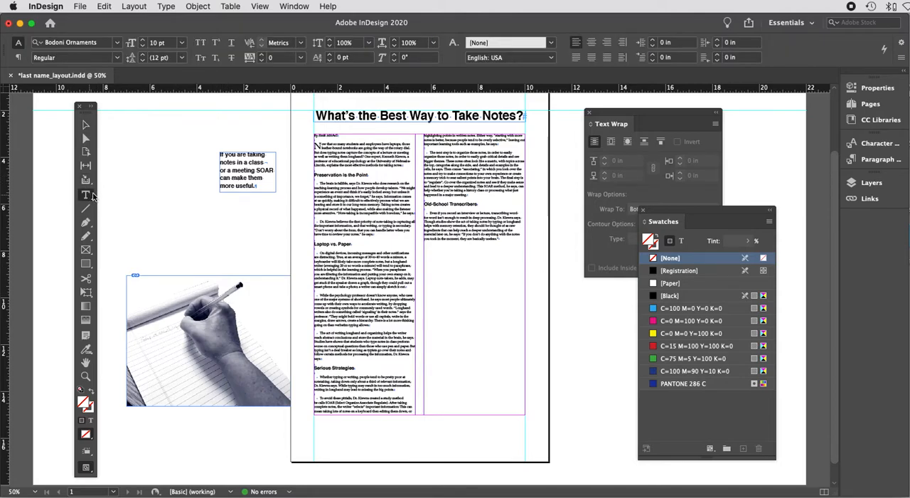
{"action": "left_click", "coordinate": [269, 188]}
{"action": "key", "text": "super+a"}
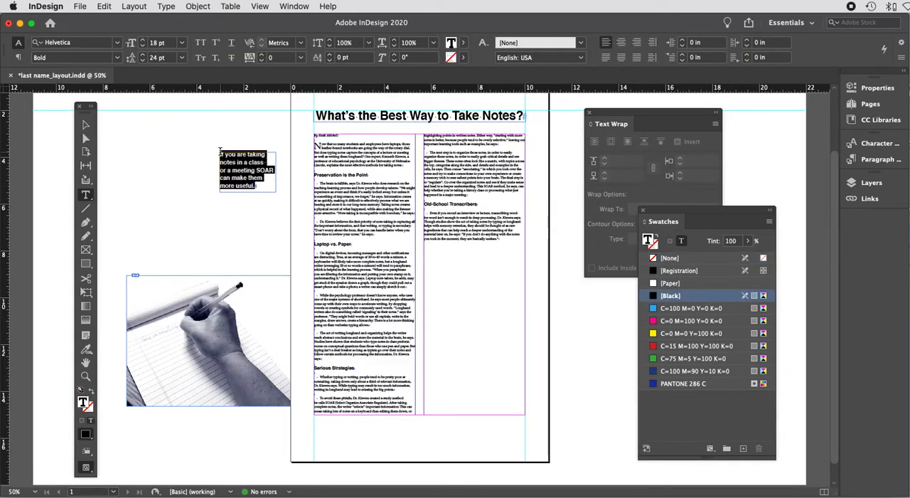
{"action": "left_click", "coordinate": [653, 384]}
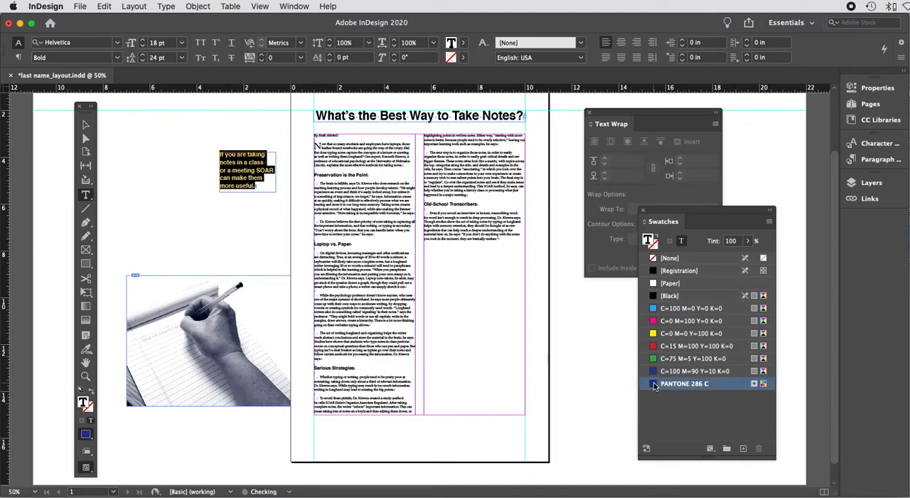
Step: Color the headline "What's the Best Way to Take Notes?" PANTONE 286 C
{"action": "left_click", "coordinate": [267, 236]}
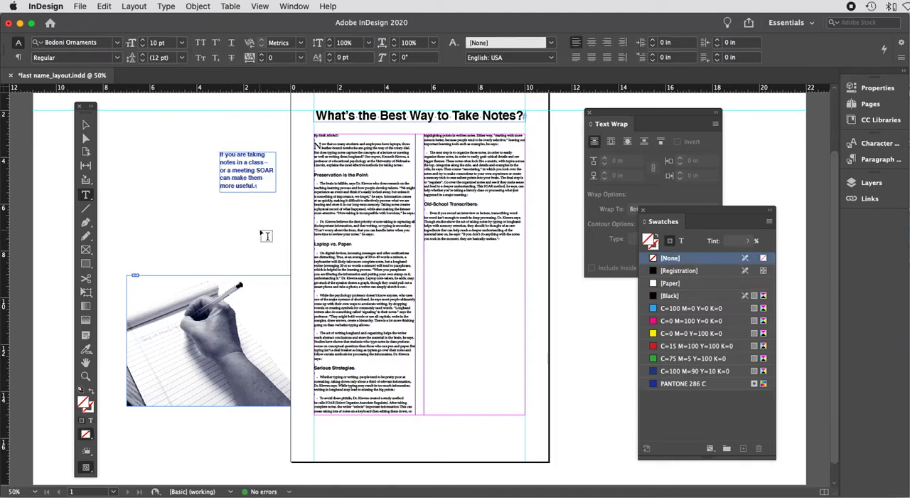
{"action": "left_click", "coordinate": [342, 116]}
{"action": "triple_click", "coordinate": [353, 116]}
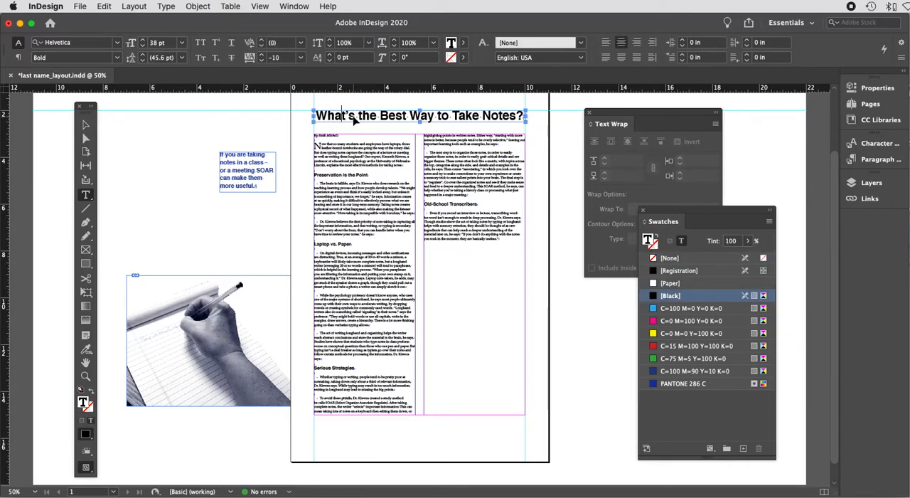
{"action": "left_click", "coordinate": [654, 384]}
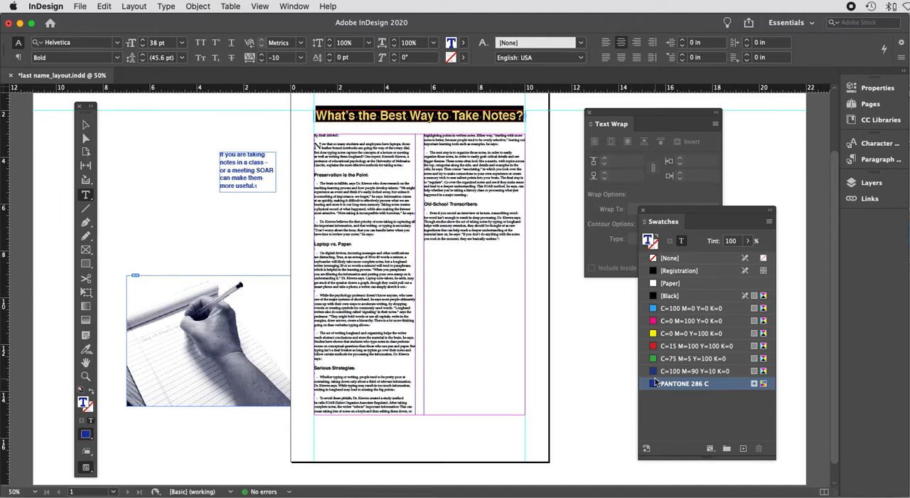
Step: Color the drop-cap N at the start of the article PANTONE 286 C
{"action": "key", "text": "super+equal"}
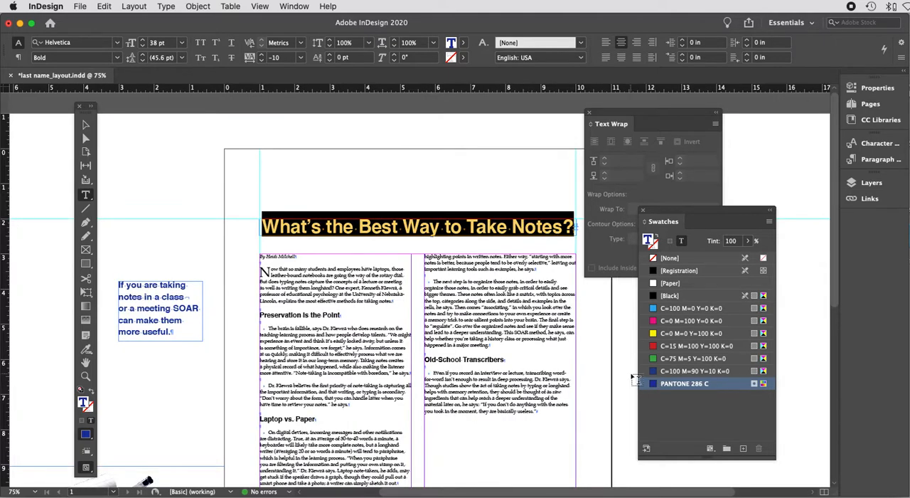
{"action": "left_click_drag", "start_coordinate": [271, 273], "coordinate": [259, 273]}
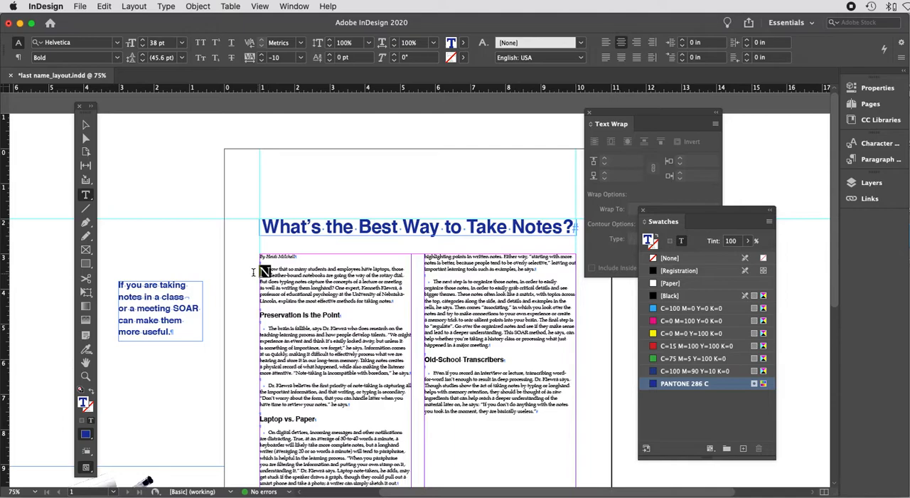
{"action": "left_click", "coordinate": [658, 384]}
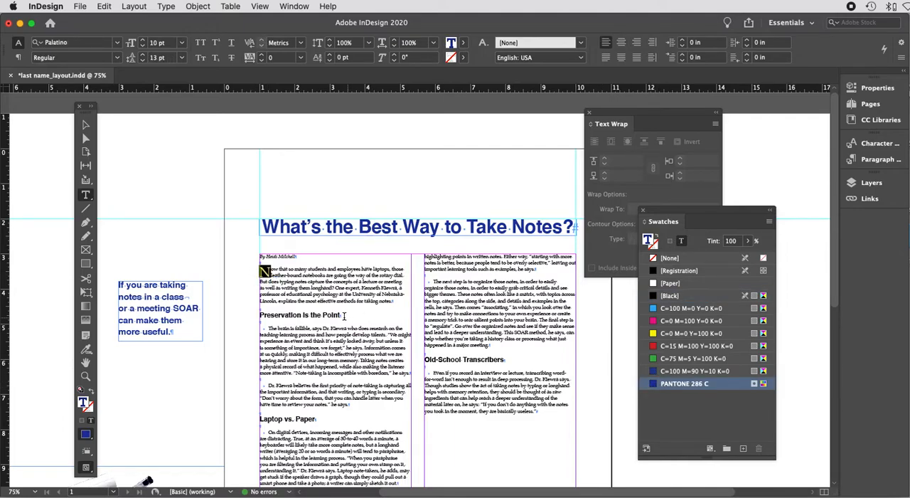
Step: Color the "Preservation Is the Point" and "Old-School Transcribers" subheads PANTONE 286 C
{"action": "triple_click", "coordinate": [346, 316]}
{"action": "left_click", "coordinate": [654, 383]}
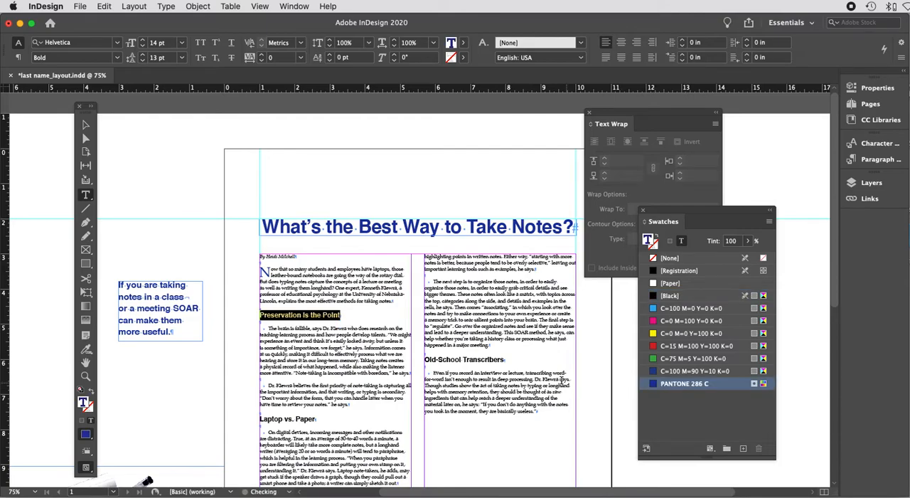
{"action": "left_click_drag", "start_coordinate": [514, 360], "coordinate": [420, 360]}
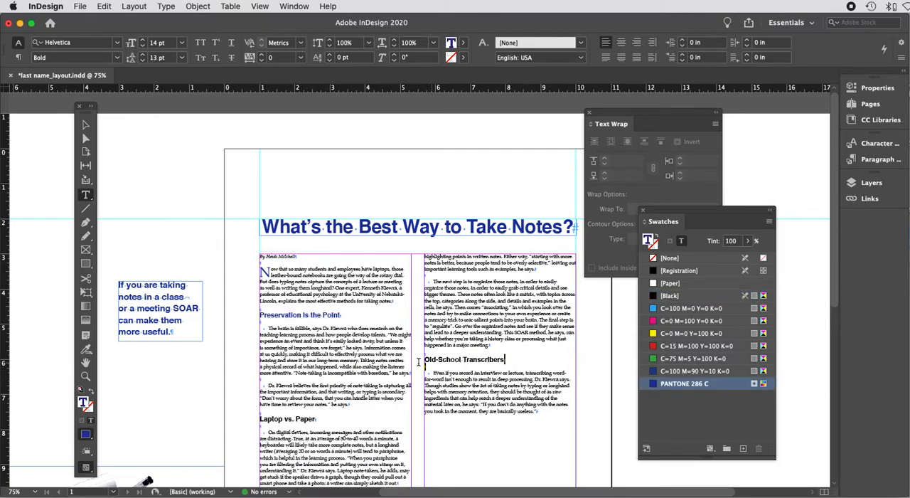
{"action": "left_click", "coordinate": [655, 384]}
Step: Color the "Laptop vs. Paper" and "Serious Strategies" subheads PANTONE 286 C
{"action": "scroll", "coordinate": [554, 395], "scroll_direction": "down", "scroll_amount": 1}
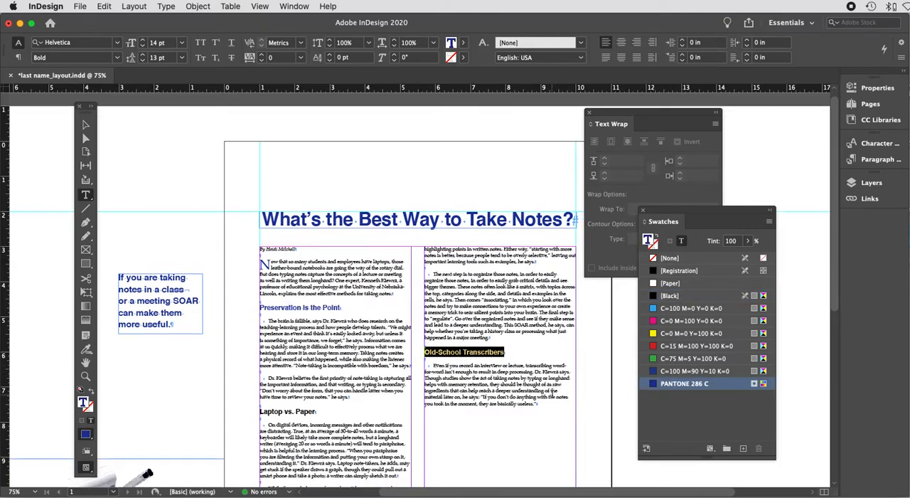
{"action": "scroll", "coordinate": [553, 393], "scroll_direction": "down", "scroll_amount": 10}
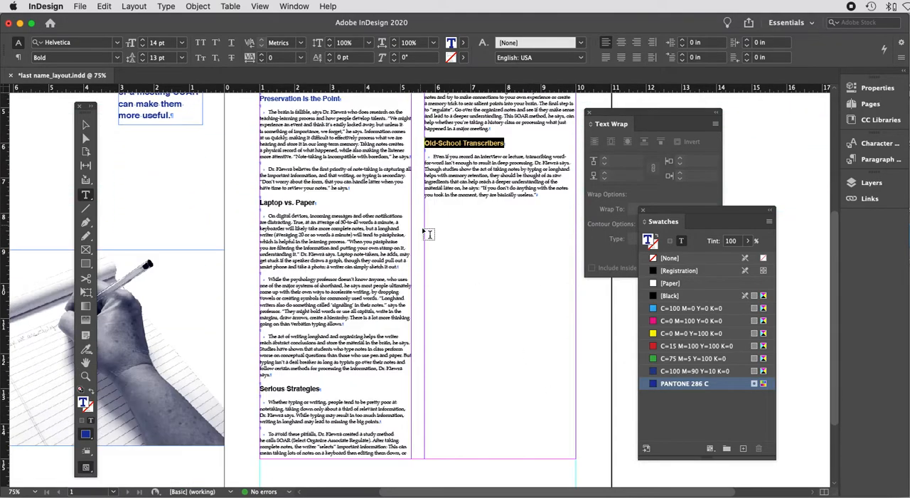
{"action": "left_click_drag", "start_coordinate": [318, 202], "coordinate": [257, 201]}
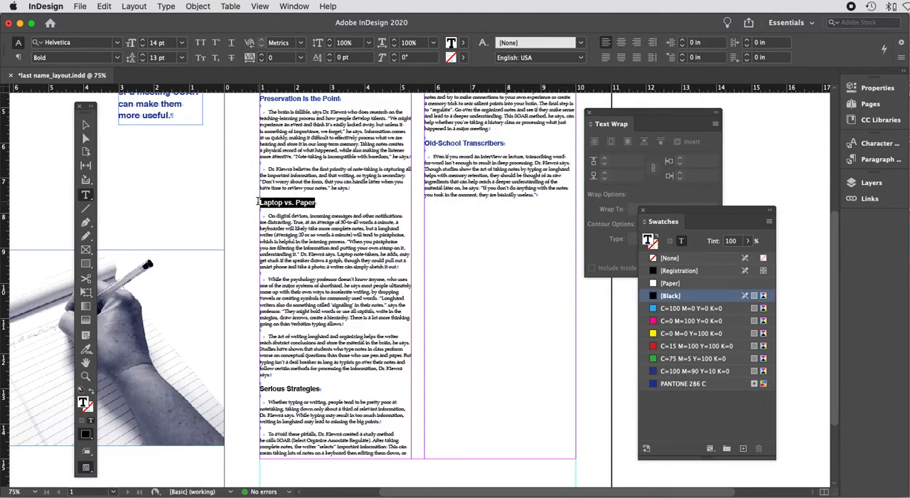
{"action": "left_click", "coordinate": [655, 384]}
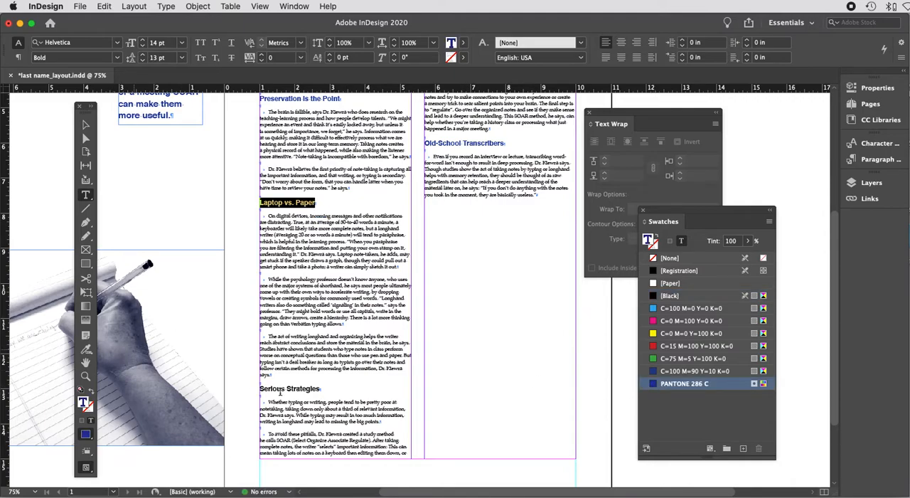
{"action": "left_click_drag", "start_coordinate": [321, 388], "coordinate": [247, 388]}
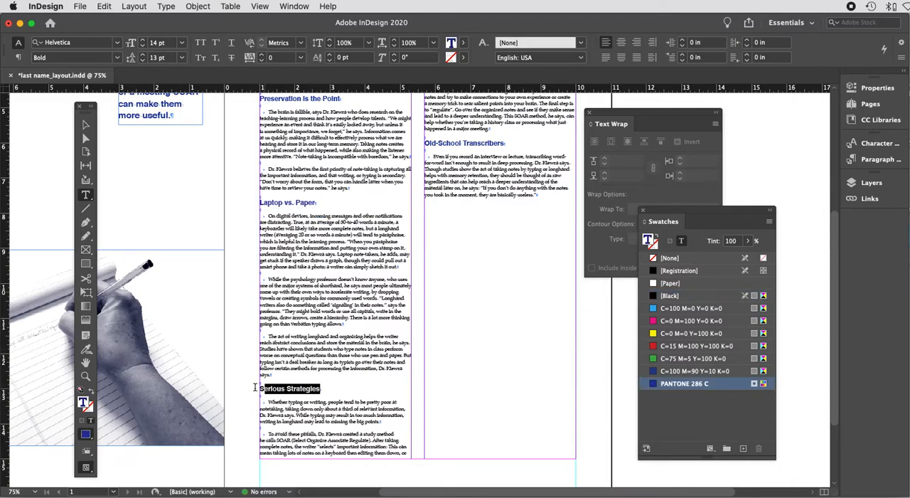
{"action": "left_click", "coordinate": [655, 385]}
Step: Save the document
{"action": "key", "text": "super+s"}
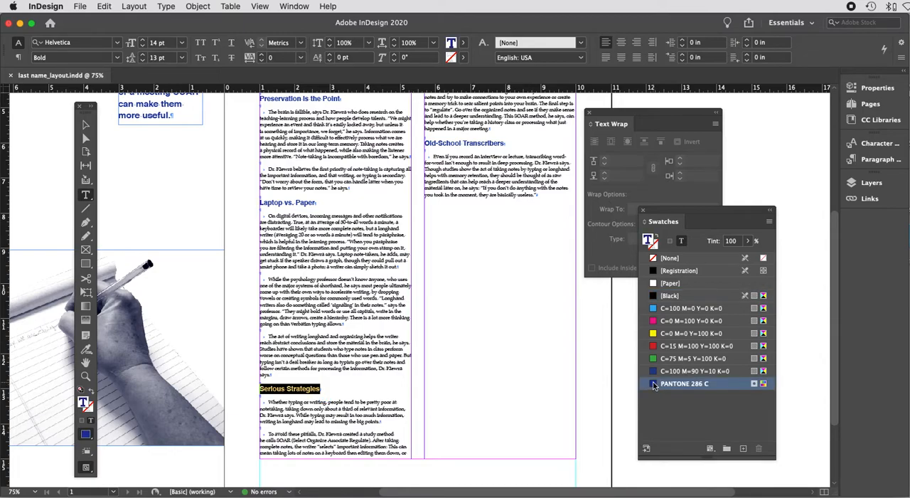
{"action": "key", "text": "super+minus"}
{"action": "key", "text": "super+minus"}
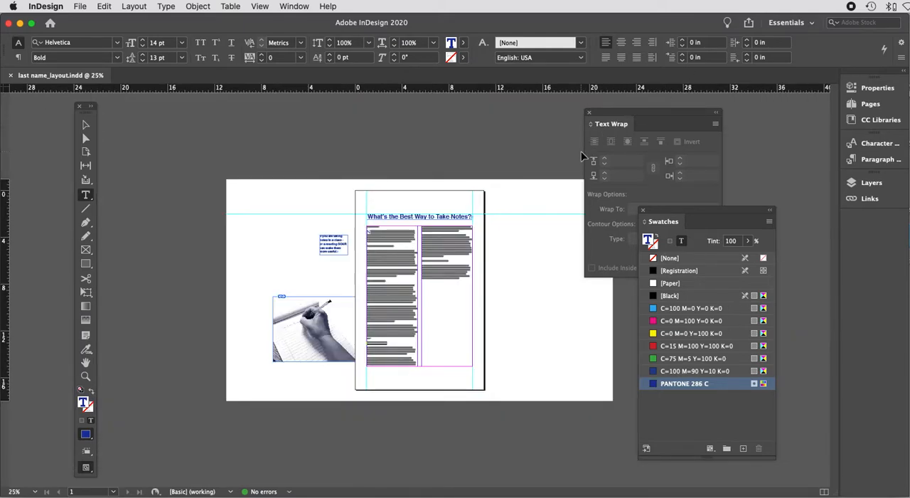
{"action": "key", "text": "super+equal"}
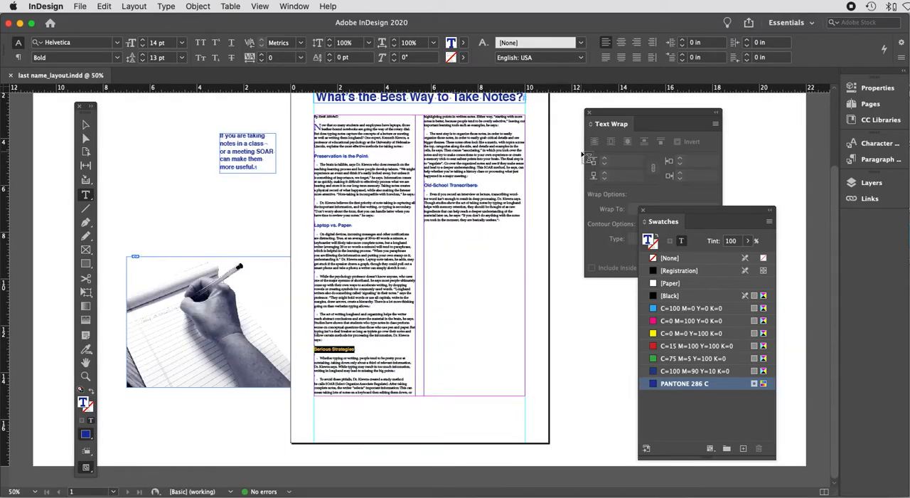
Step: Move the hand image from the pasteboard onto the page at about X 1 in, Y 9.41 in
{"action": "left_click", "coordinate": [86, 124]}
{"action": "left_click", "coordinate": [134, 150]}
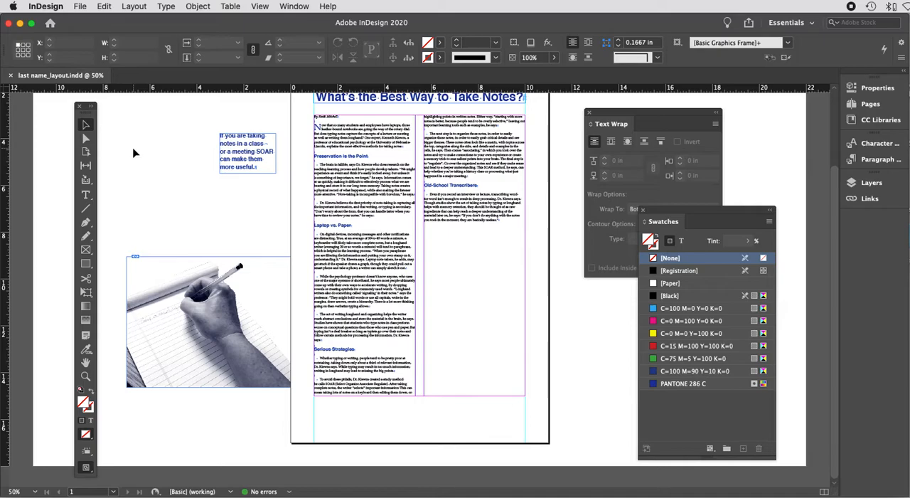
{"action": "left_click", "coordinate": [237, 315]}
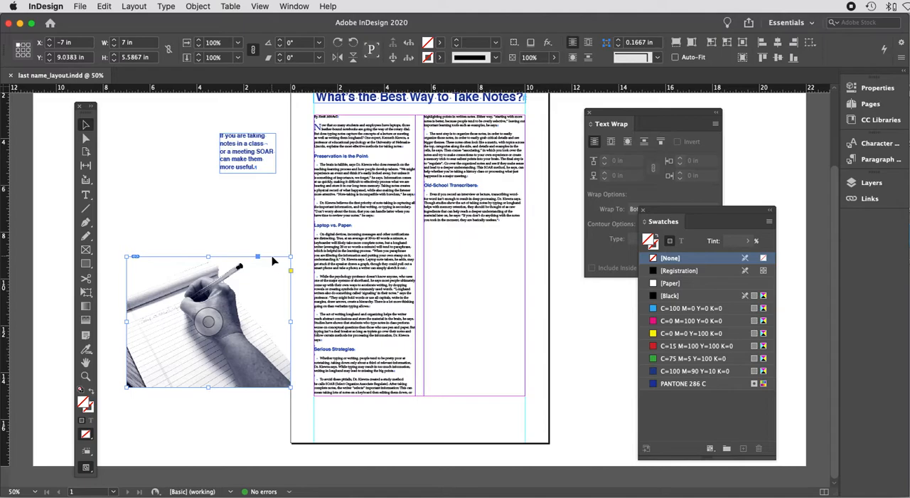
{"action": "left_click_drag", "start_coordinate": [273, 261], "coordinate": [273, 261]}
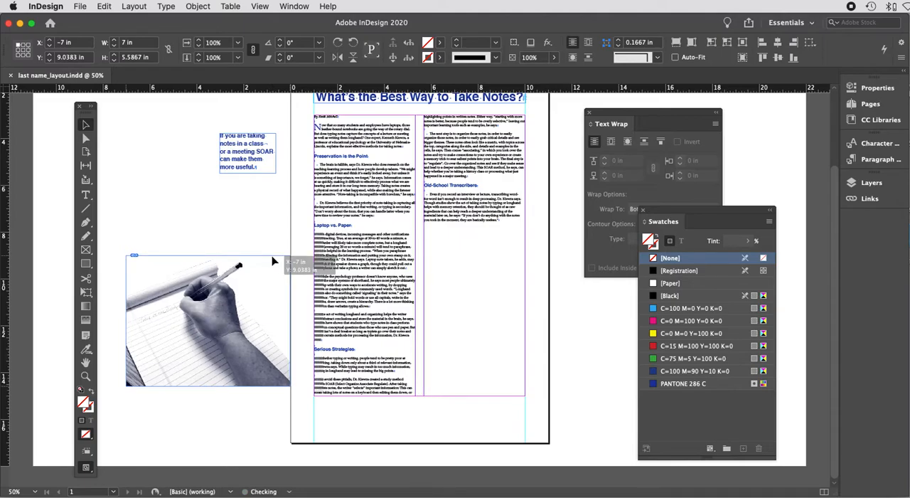
{"action": "left_click_drag", "start_coordinate": [273, 261], "coordinate": [459, 270]}
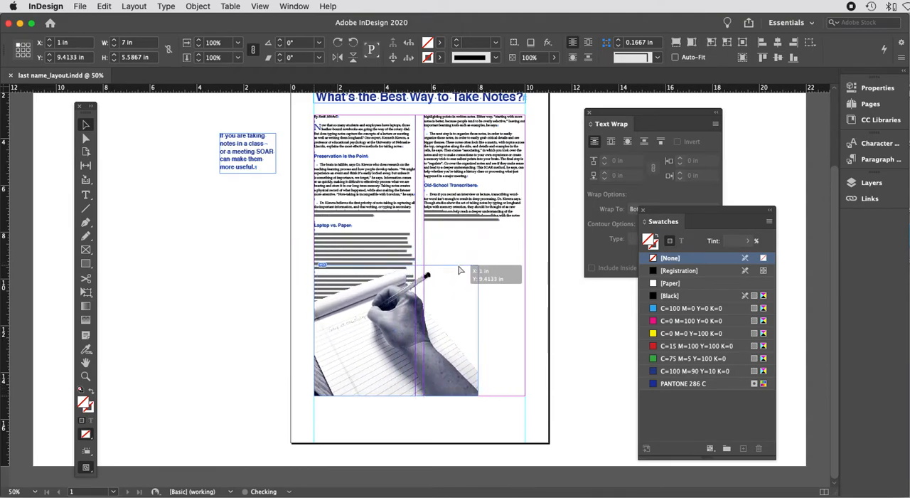
{"action": "left_click_drag", "start_coordinate": [476, 248], "coordinate": [273, 238]}
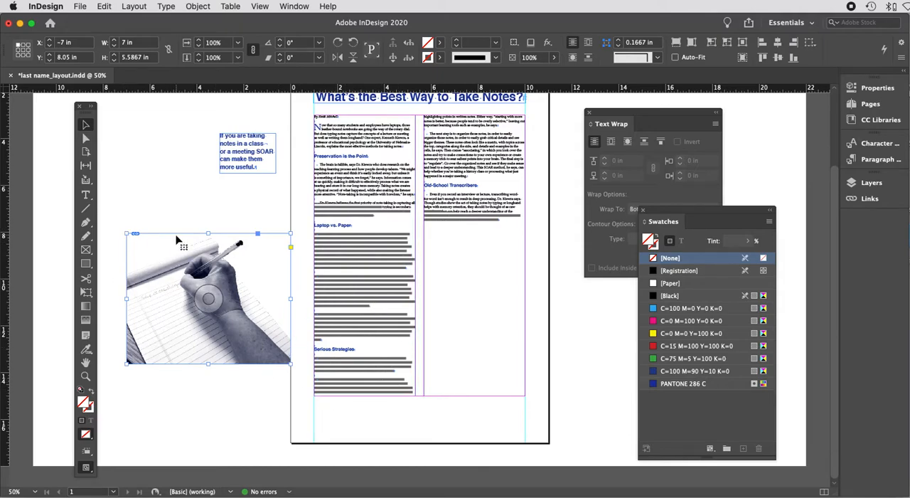
{"action": "left_click_drag", "start_coordinate": [180, 237], "coordinate": [370, 269]}
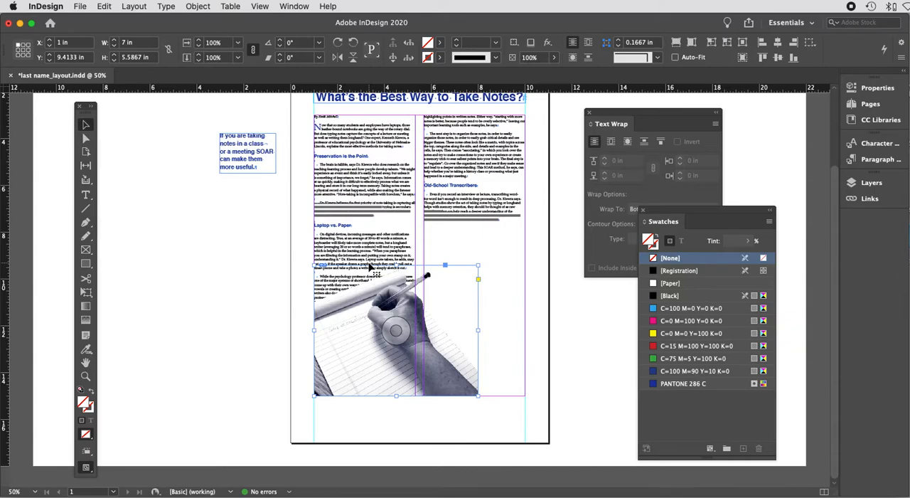
{"action": "left_click", "coordinate": [260, 286]}
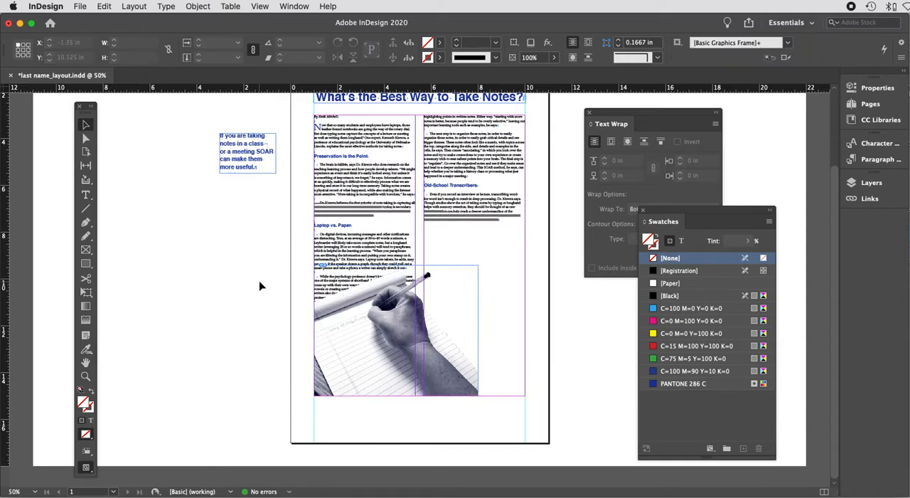
Step: Select the left column text frame and bring it forward in front of the image
{"action": "left_click_drag", "start_coordinate": [304, 218], "coordinate": [356, 243]}
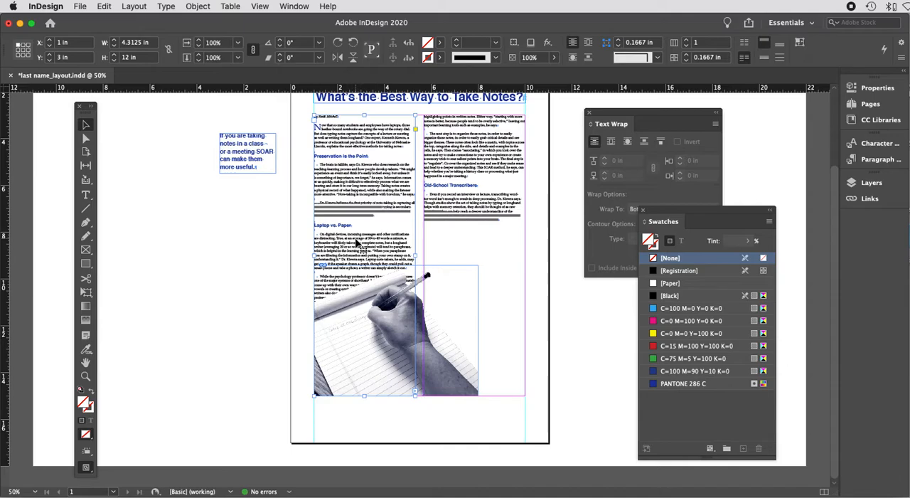
{"action": "key", "text": "super+equal"}
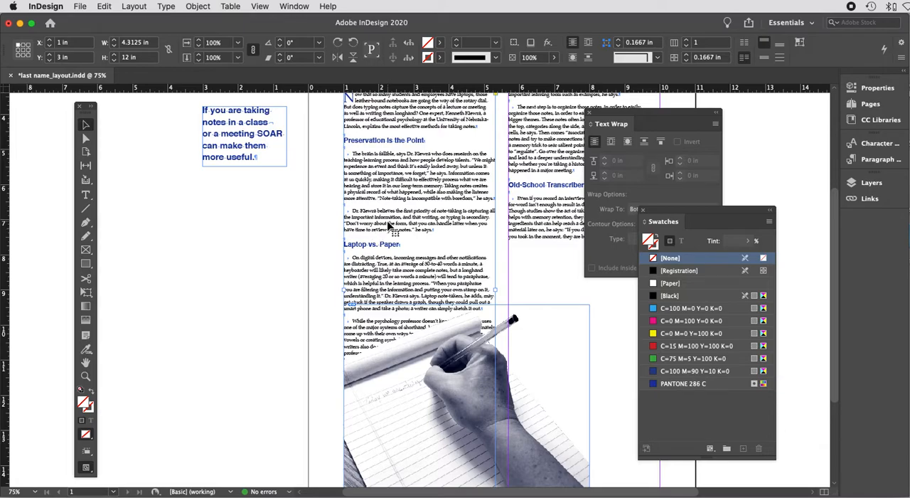
{"action": "scroll", "coordinate": [389, 225], "scroll_direction": "down", "scroll_amount": 1}
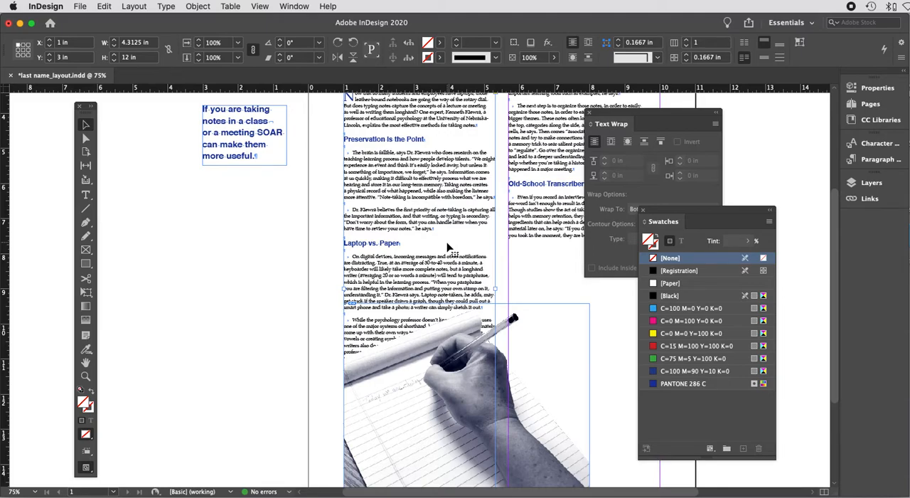
{"action": "left_click", "coordinate": [207, 6]}
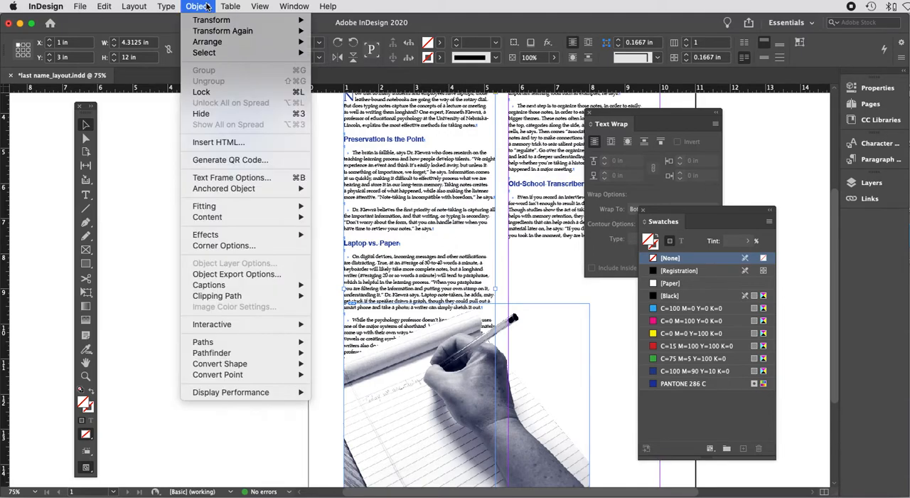
{"action": "mouse_move", "coordinate": [216, 43]}
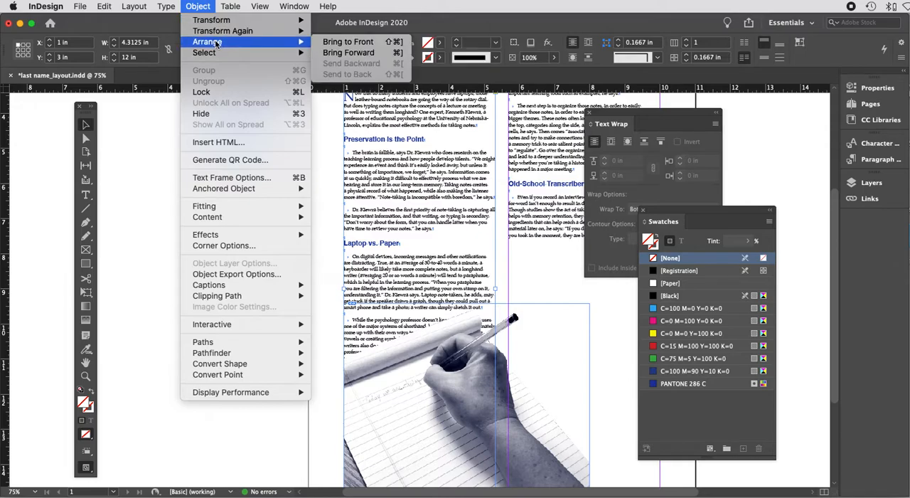
{"action": "left_click", "coordinate": [325, 45]}
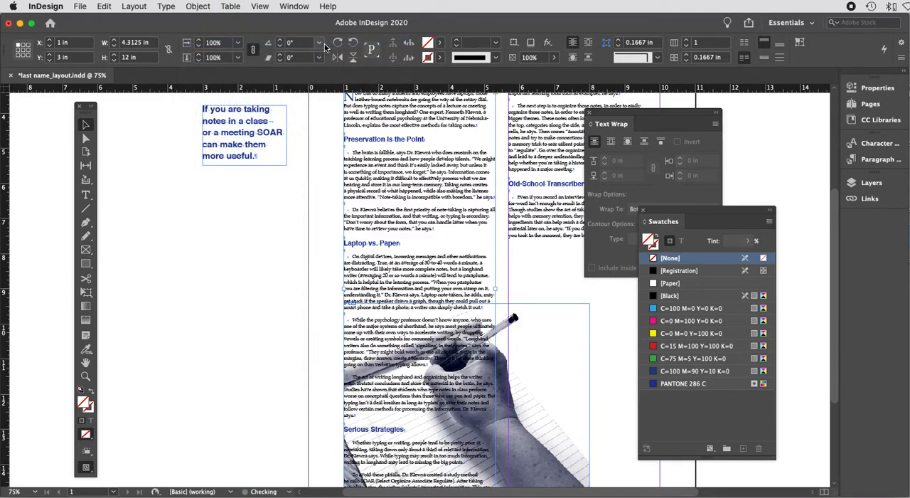
Step: Bring the Text Wrap panel to the front and move the Swatches panel out of its way
{"action": "scroll", "coordinate": [216, 169], "scroll_direction": "down", "scroll_amount": 3}
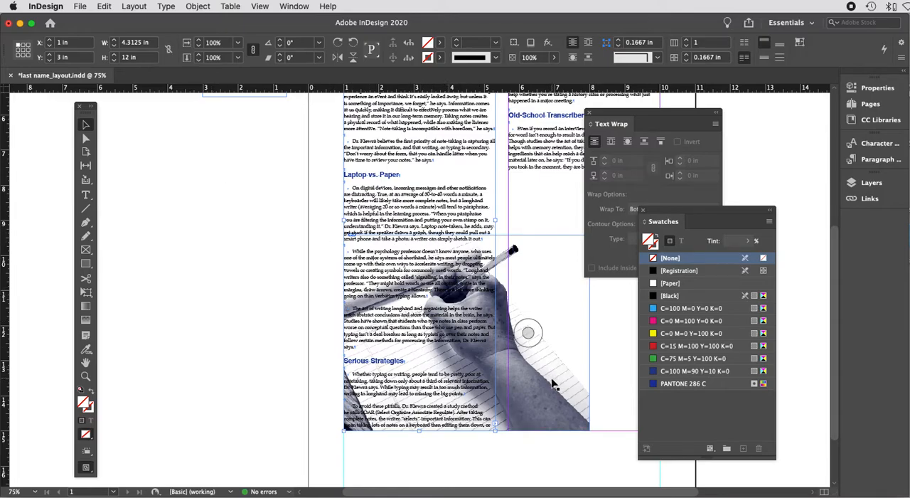
{"action": "left_click", "coordinate": [634, 112]}
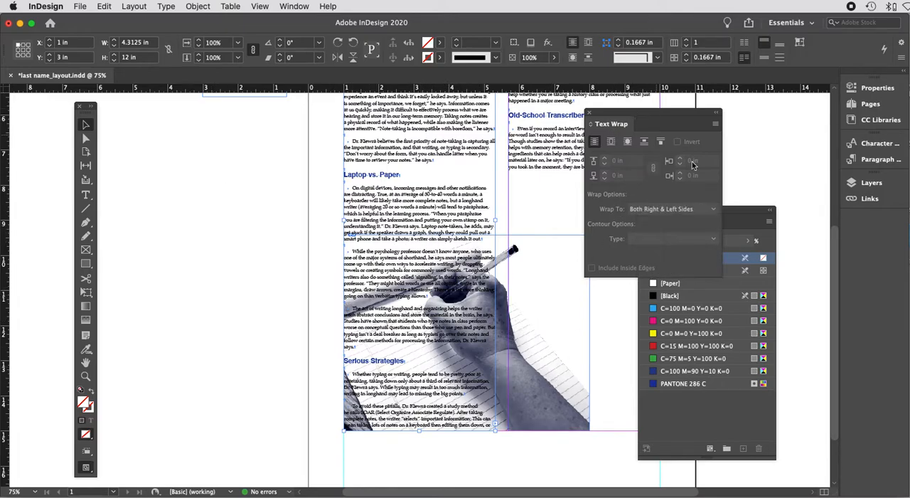
{"action": "left_click_drag", "start_coordinate": [740, 210], "coordinate": [800, 244]}
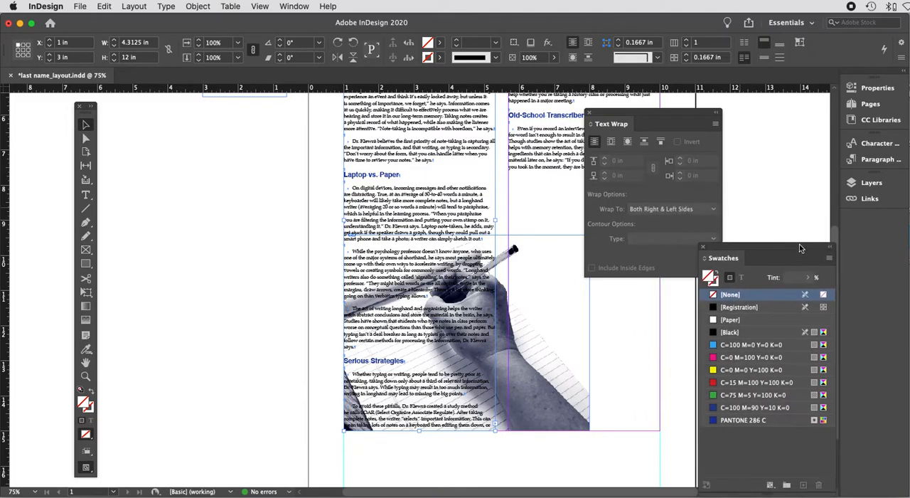
Step: Reposition the Text Wrap panel beside the Swatches panel
{"action": "left_click_drag", "start_coordinate": [633, 112], "coordinate": [574, 111]}
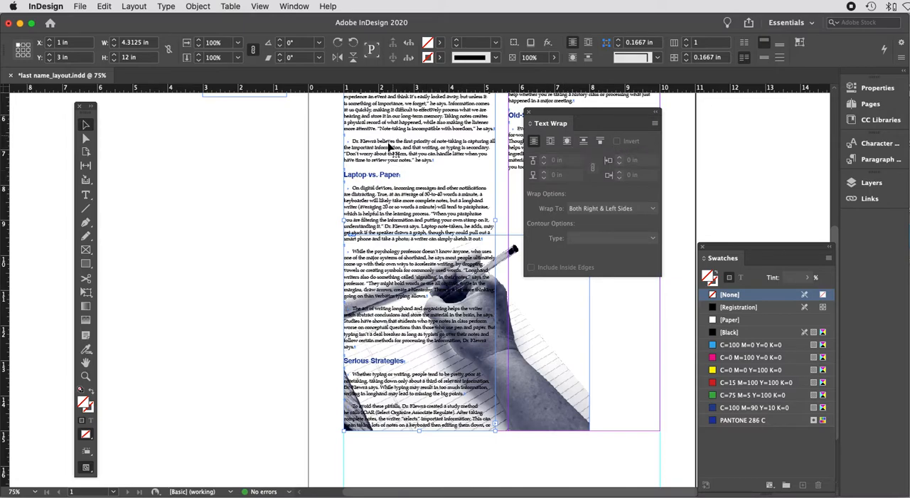
{"action": "left_click_drag", "start_coordinate": [581, 117], "coordinate": [710, 108]}
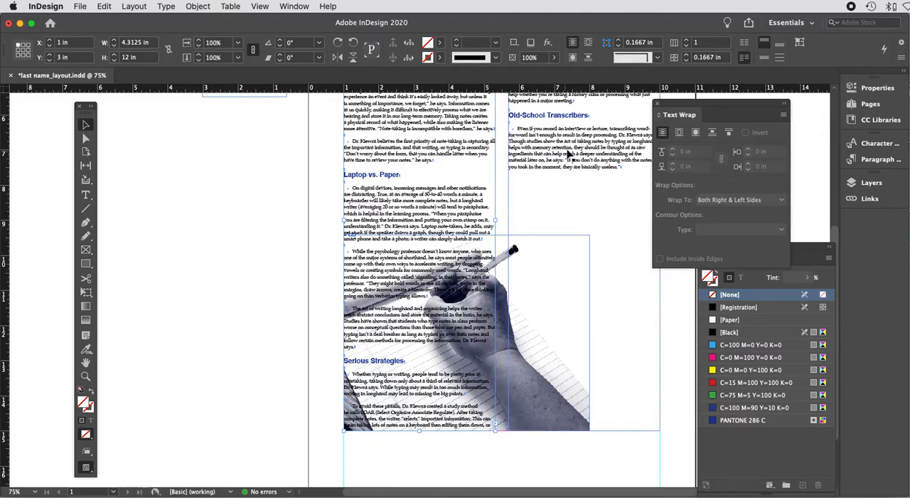
Step: Nudge the left column text frame up to Y 2.875 in
{"action": "scroll", "coordinate": [566, 155], "scroll_direction": "up", "scroll_amount": 10}
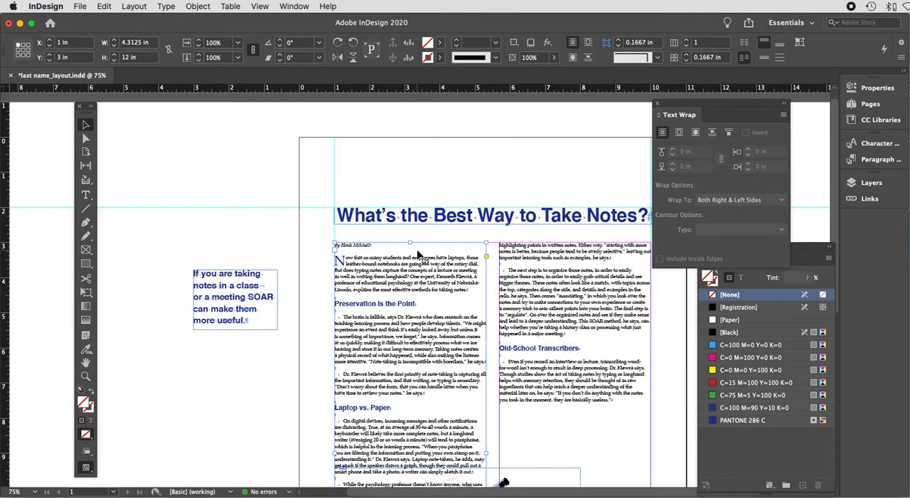
{"action": "key", "text": "Up"}
{"action": "key", "text": "Up"}
{"action": "key", "text": "Up"}
{"action": "key", "text": "Up"}
{"action": "key", "text": "Up"}
{"action": "key", "text": "Up"}
{"action": "key", "text": "Up"}
{"action": "key", "text": "Up"}
{"action": "key", "text": "Up"}
{"action": "key", "text": "Up"}
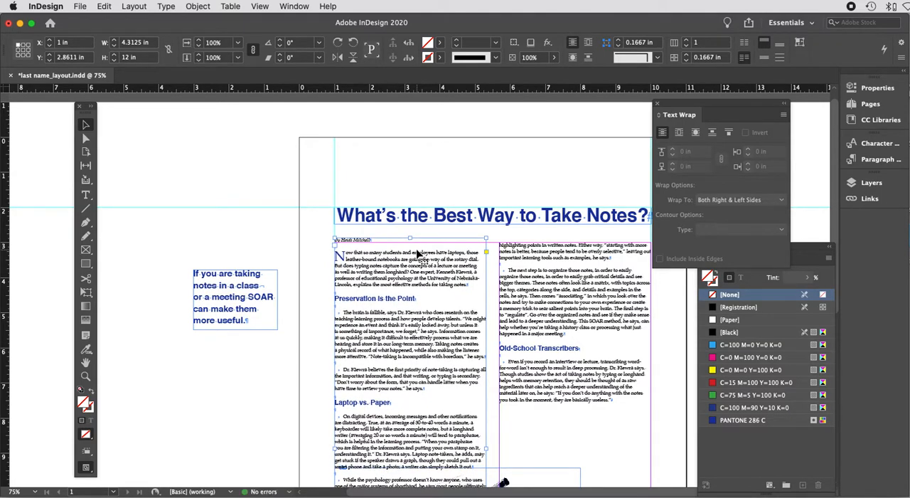
{"action": "key", "text": "Down"}
Step: Zoom and scroll around the page to inspect the article text and the hand image
{"action": "key", "text": "super+equal"}
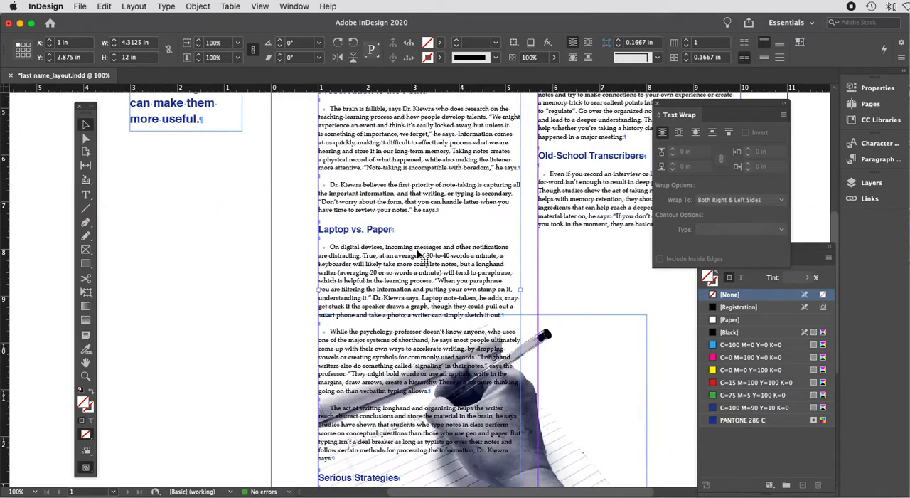
{"action": "key", "text": "super+equal"}
{"action": "scroll", "coordinate": [417, 255], "scroll_direction": "up", "scroll_amount": 8}
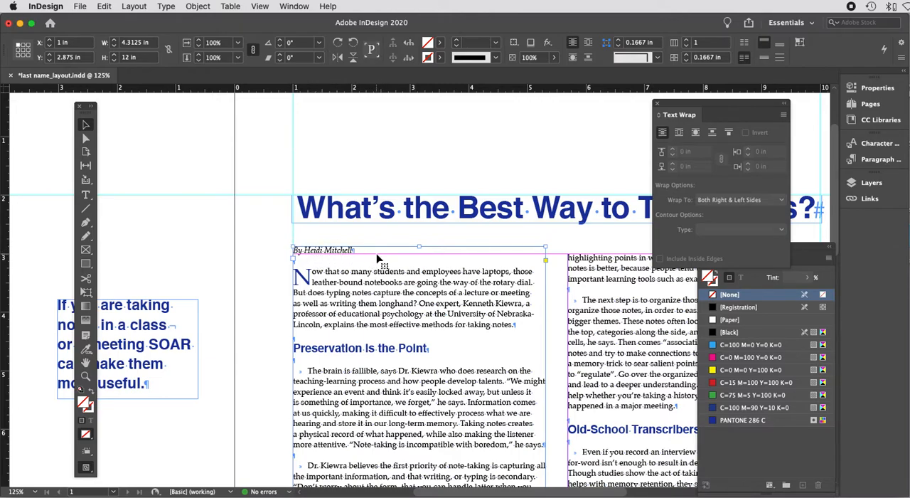
{"action": "scroll", "coordinate": [377, 258], "scroll_direction": "left", "scroll_amount": 1}
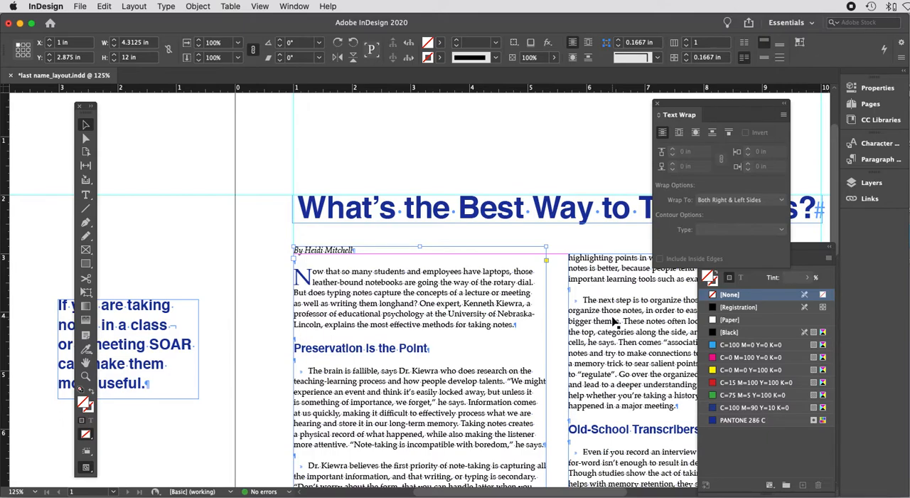
{"action": "scroll", "coordinate": [613, 321], "scroll_direction": "down", "scroll_amount": 5}
{"action": "key", "text": "super+minus"}
{"action": "key", "text": "super+minus"}
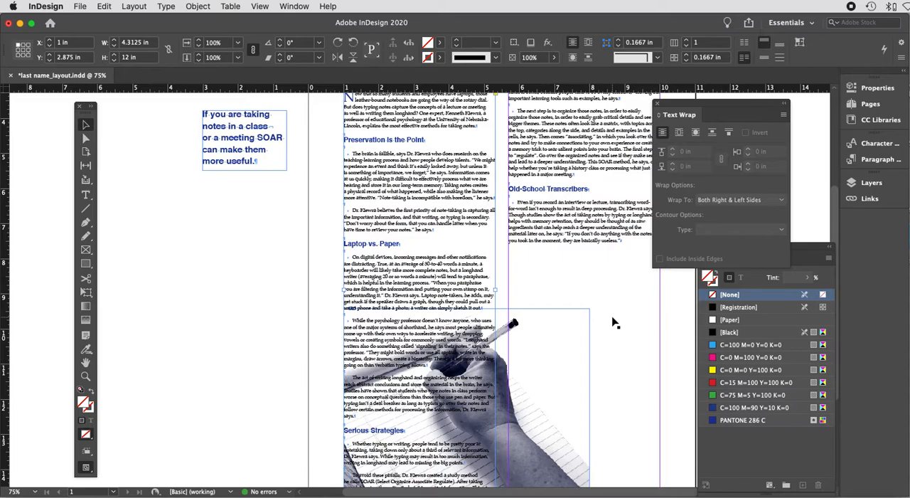
{"action": "scroll", "coordinate": [615, 323], "scroll_direction": "down", "scroll_amount": 5}
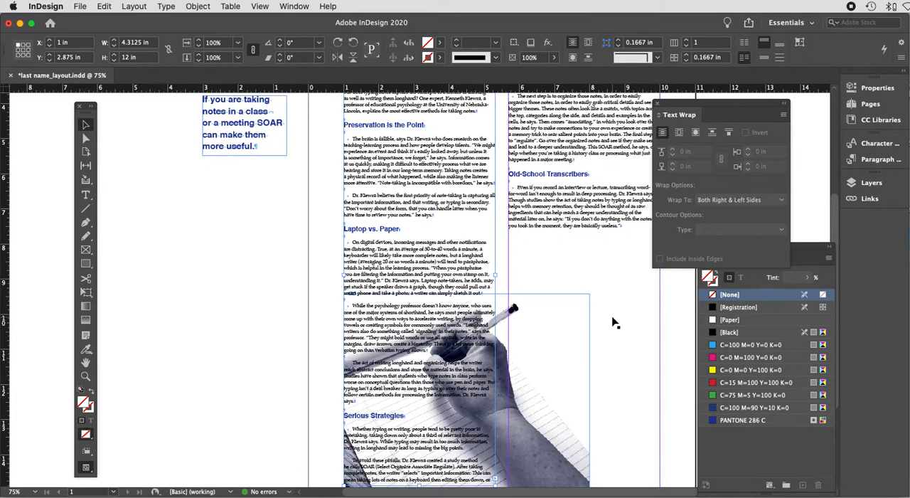
{"action": "scroll", "coordinate": [615, 322], "scroll_direction": "right", "scroll_amount": 1}
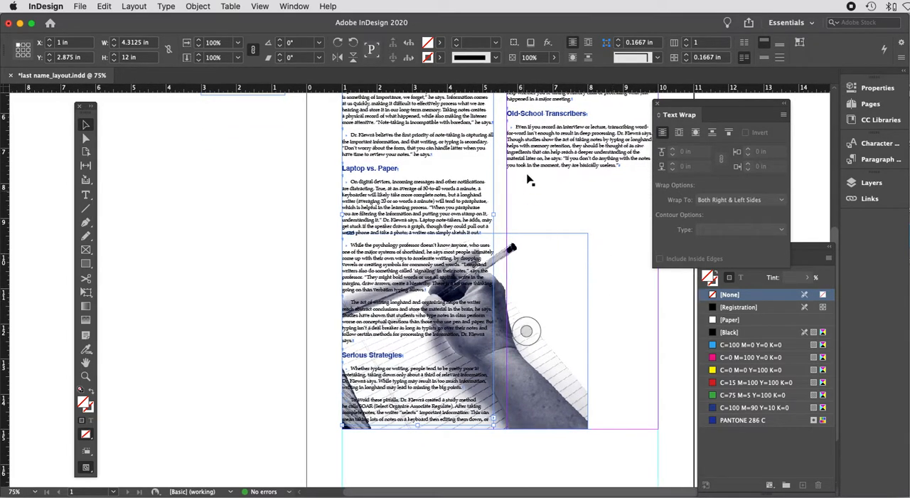
{"action": "scroll", "coordinate": [554, 198], "scroll_direction": "right", "scroll_amount": 4}
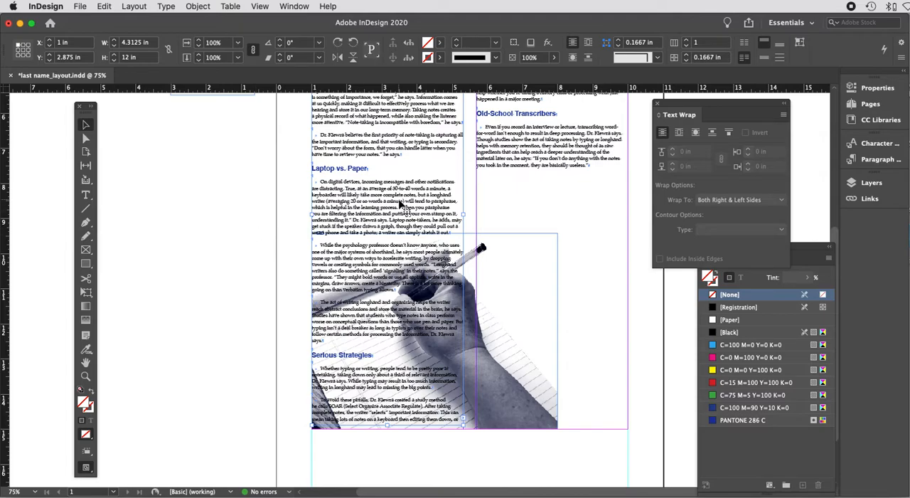
Step: Select the hand image and apply bounding box text wrap to it
{"action": "left_click", "coordinate": [679, 134]}
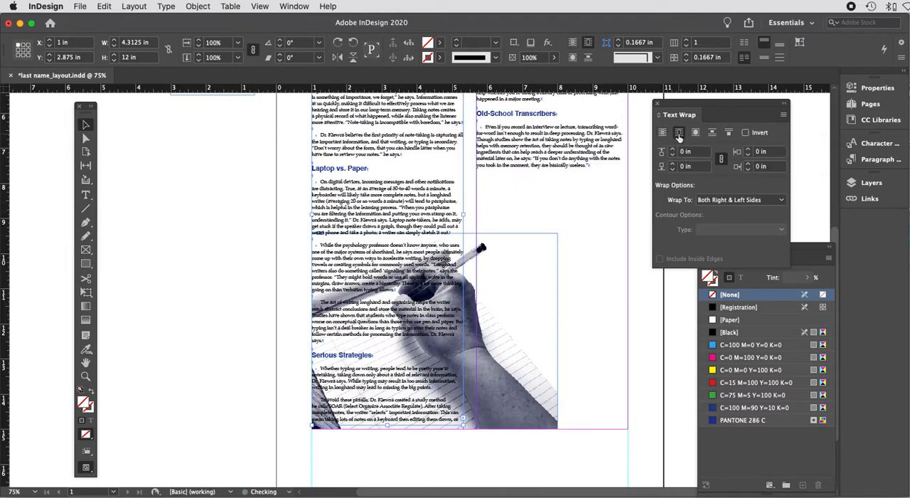
{"action": "left_click", "coordinate": [537, 239]}
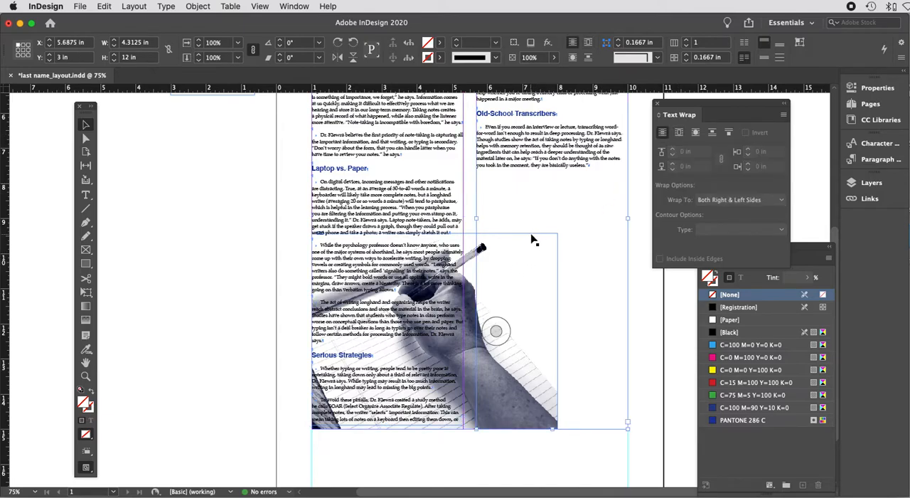
{"action": "left_click", "coordinate": [474, 242]}
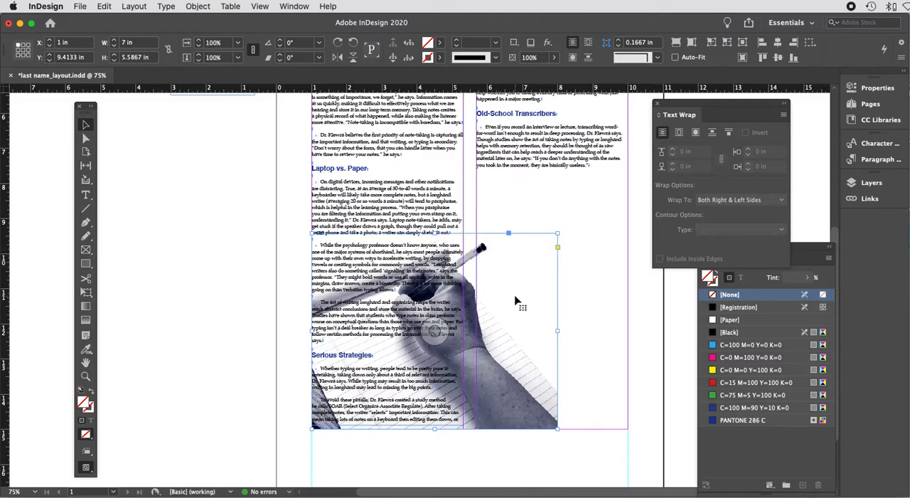
{"action": "left_click", "coordinate": [680, 133]}
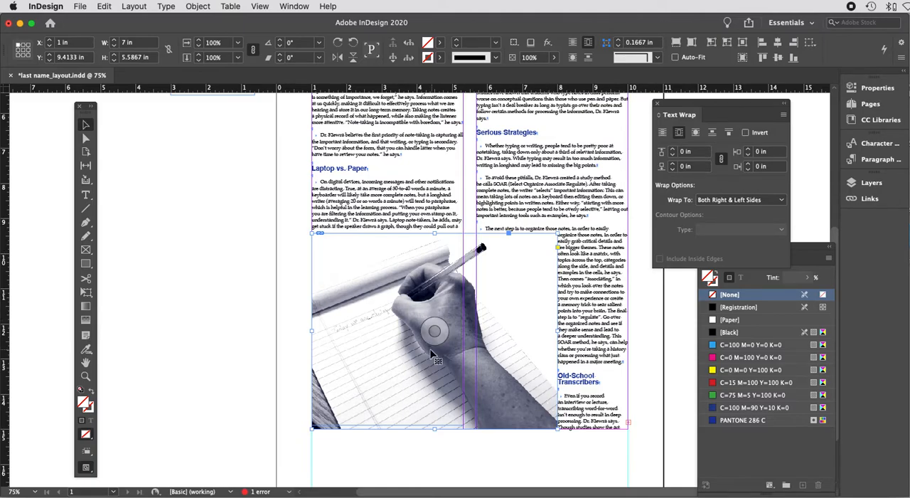
Step: Switch the image's text wrap to object shape and wrap to the Largest Area
{"action": "left_click", "coordinate": [696, 136]}
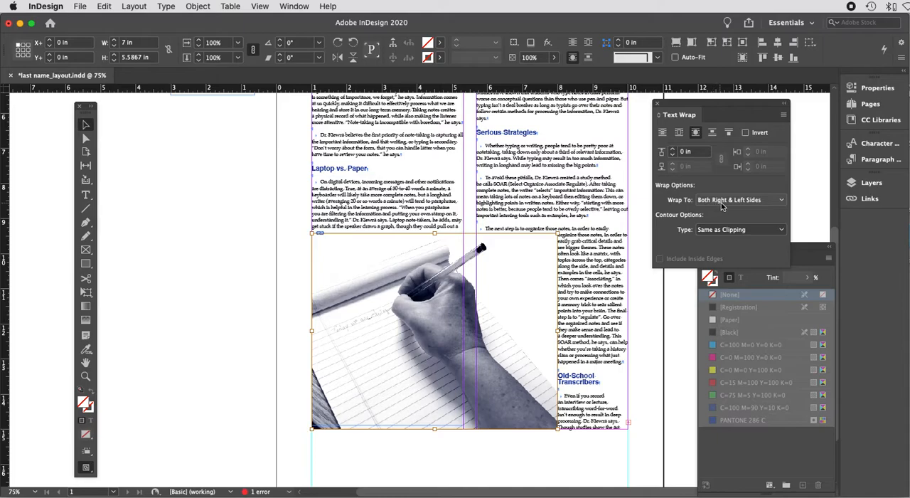
{"action": "left_click", "coordinate": [781, 202]}
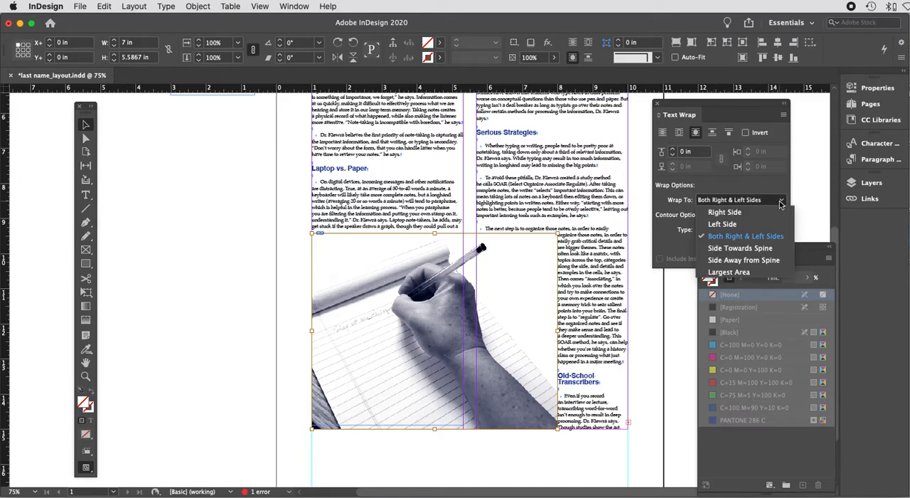
{"action": "left_click", "coordinate": [731, 273]}
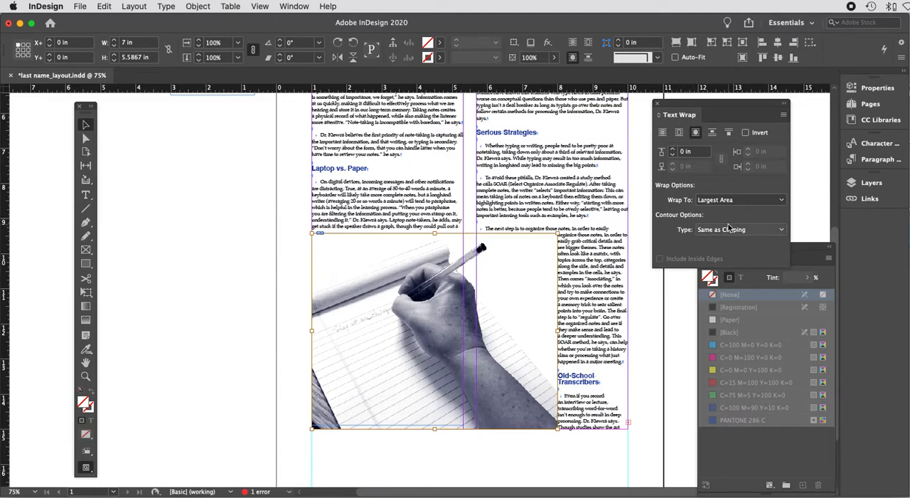
Step: Set the image's wrap contour type to Photoshop Path using Path 1
{"action": "left_click", "coordinate": [783, 234]}
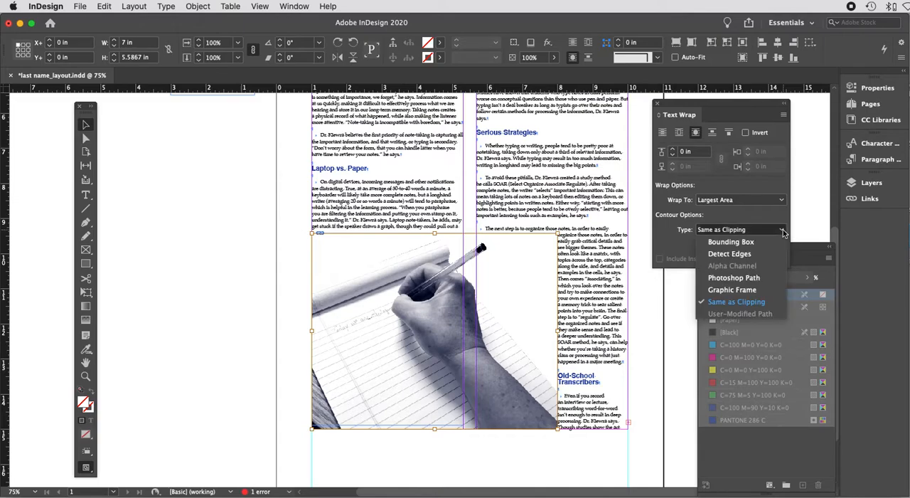
{"action": "left_click", "coordinate": [740, 279]}
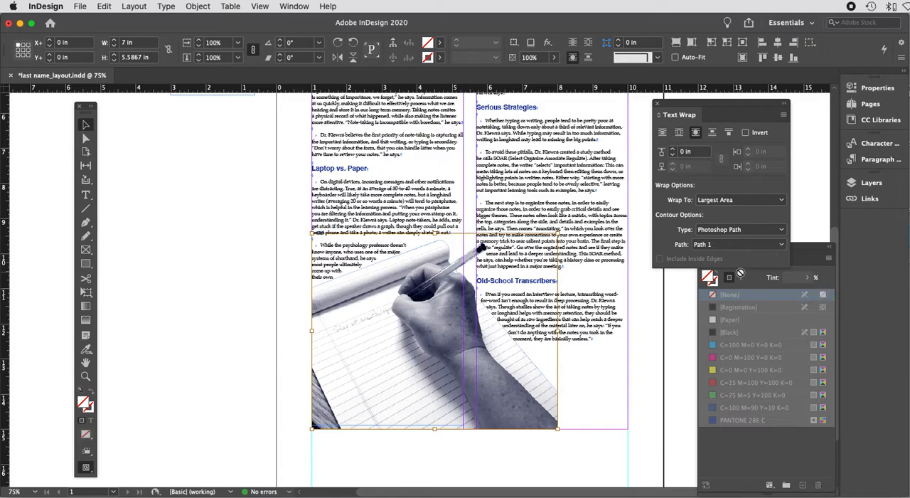
{"action": "left_click", "coordinate": [782, 245]}
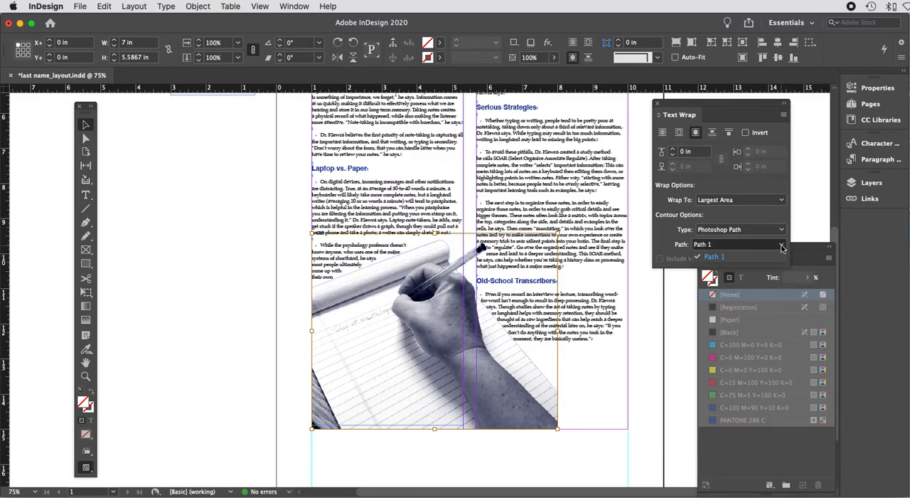
{"action": "left_click", "coordinate": [783, 233]}
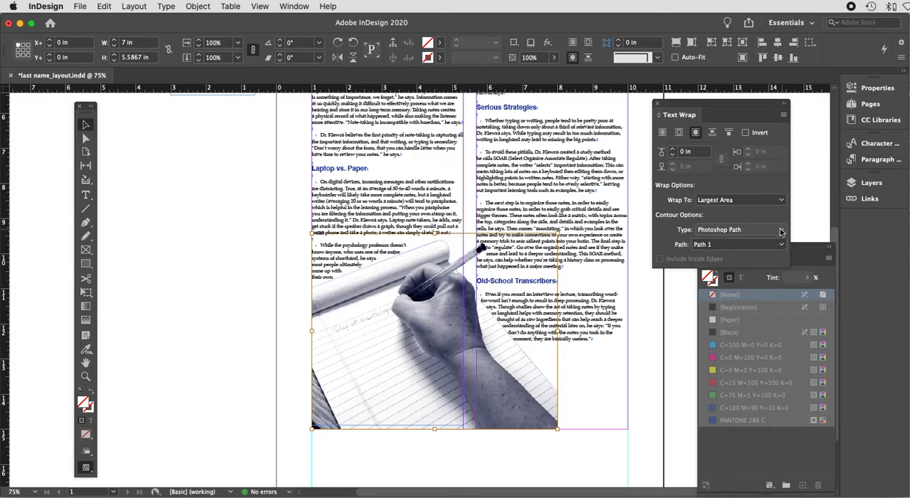
{"action": "left_click", "coordinate": [781, 232]}
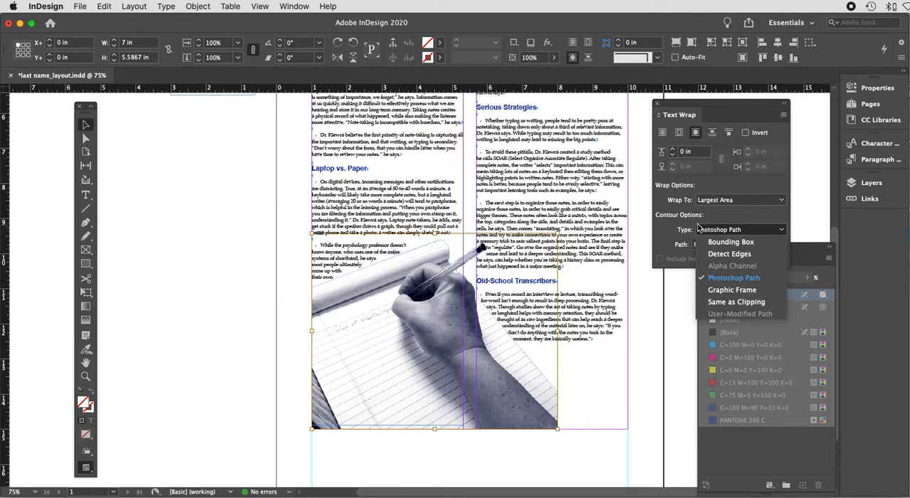
{"action": "left_click", "coordinate": [725, 219]}
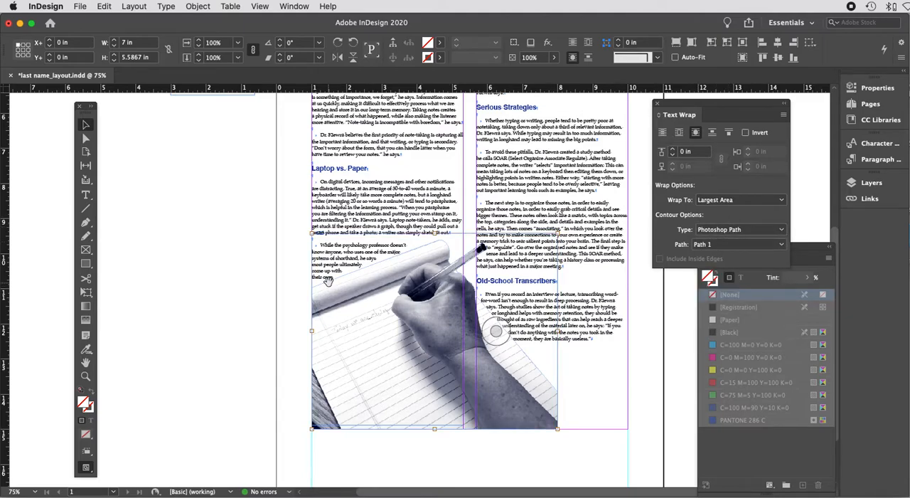
Step: Move the pull quote text frame into the right column at about X 7.6 in, Y 6.375 in
{"action": "left_click", "coordinate": [210, 362]}
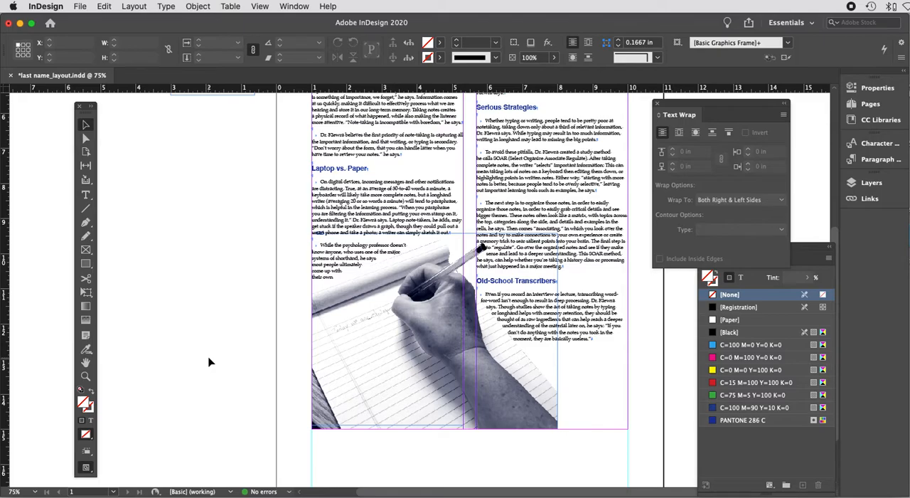
{"action": "key", "text": "super+minus"}
{"action": "key", "text": "super+minus"}
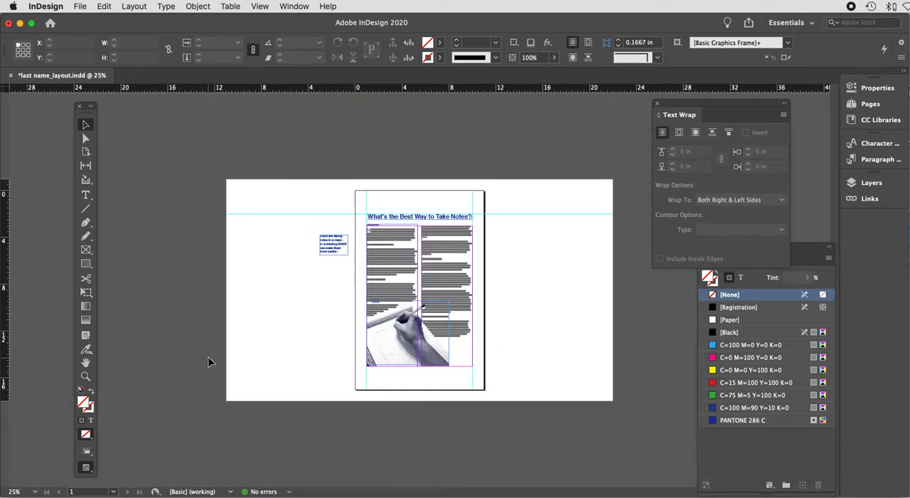
{"action": "key", "text": "super+equal"}
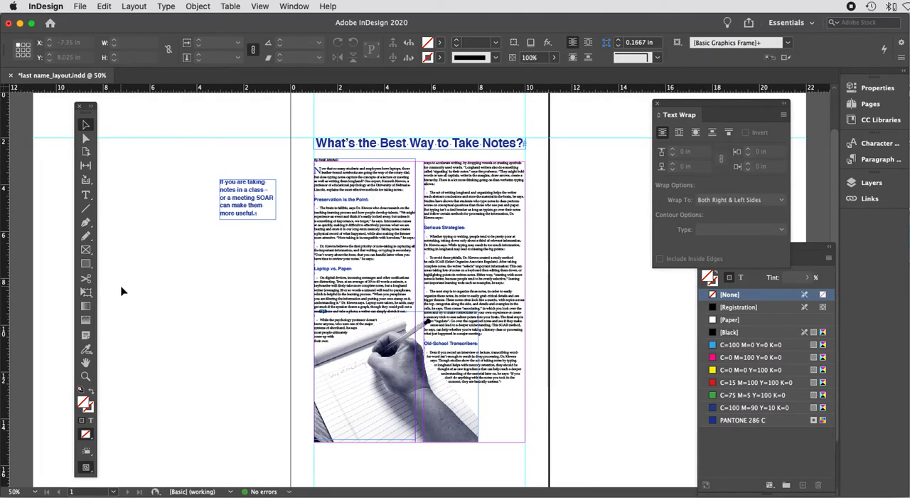
{"action": "left_click", "coordinate": [241, 205]}
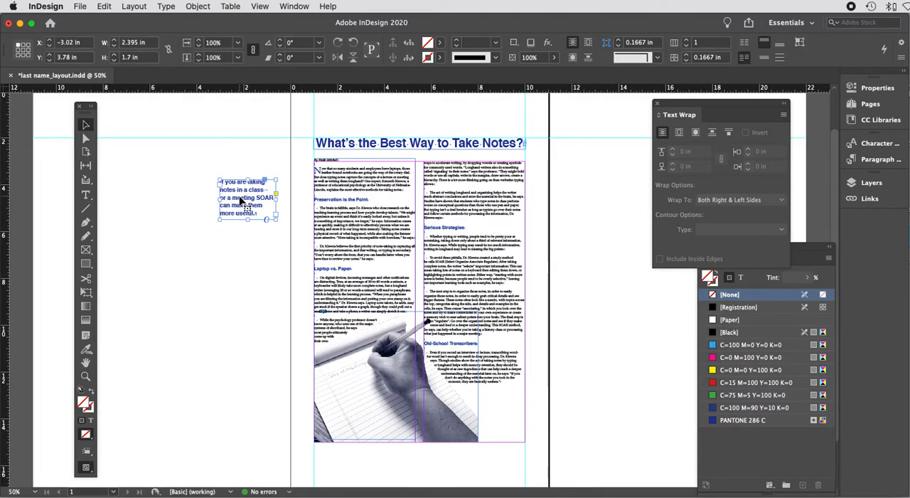
{"action": "left_click_drag", "start_coordinate": [240, 199], "coordinate": [567, 260]}
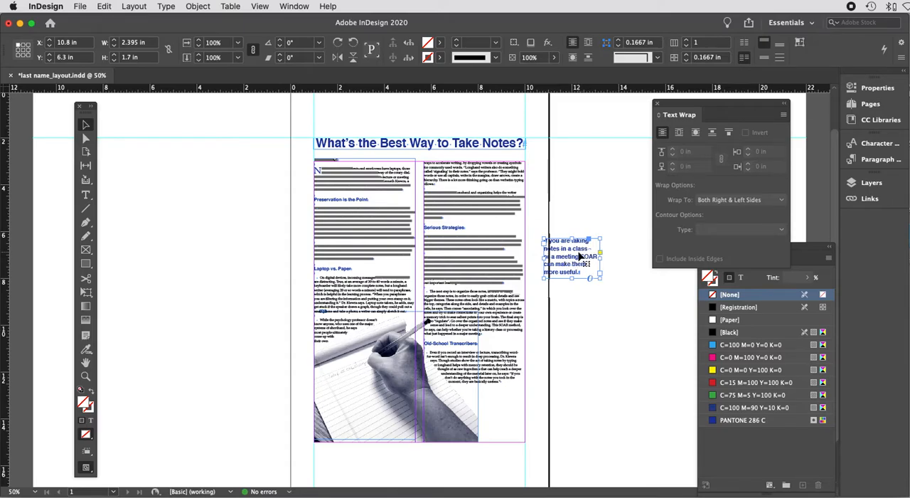
{"action": "left_click_drag", "start_coordinate": [577, 253], "coordinate": [501, 256]}
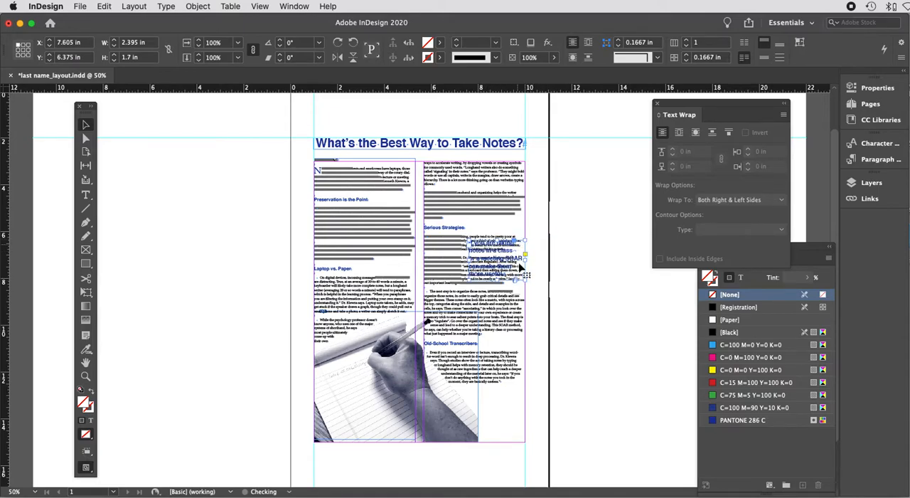
Step: Apply bounding box text wrap to the pull quote frame with 0.125 in offsets on all sides
{"action": "key", "text": "super+equal"}
{"action": "key", "text": "super+equal"}
{"action": "key", "text": "super+equal"}
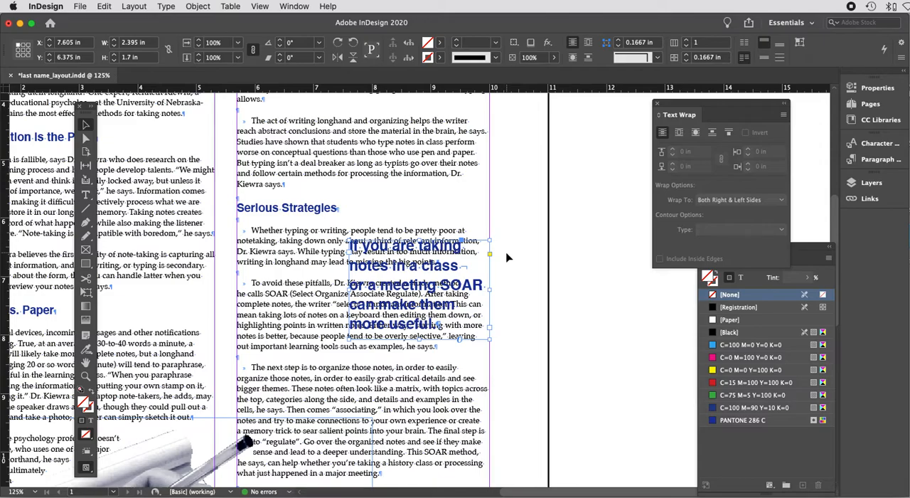
{"action": "scroll", "coordinate": [506, 258], "scroll_direction": "up", "scroll_amount": 5}
{"action": "scroll", "coordinate": [507, 258], "scroll_direction": "left", "scroll_amount": 2}
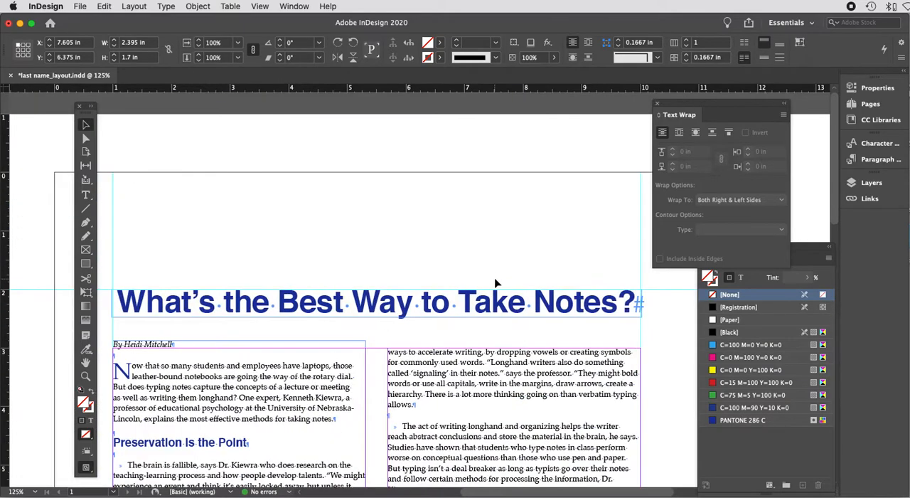
{"action": "scroll", "coordinate": [497, 283], "scroll_direction": "down", "scroll_amount": 6}
{"action": "scroll", "coordinate": [497, 283], "scroll_direction": "right", "scroll_amount": 4}
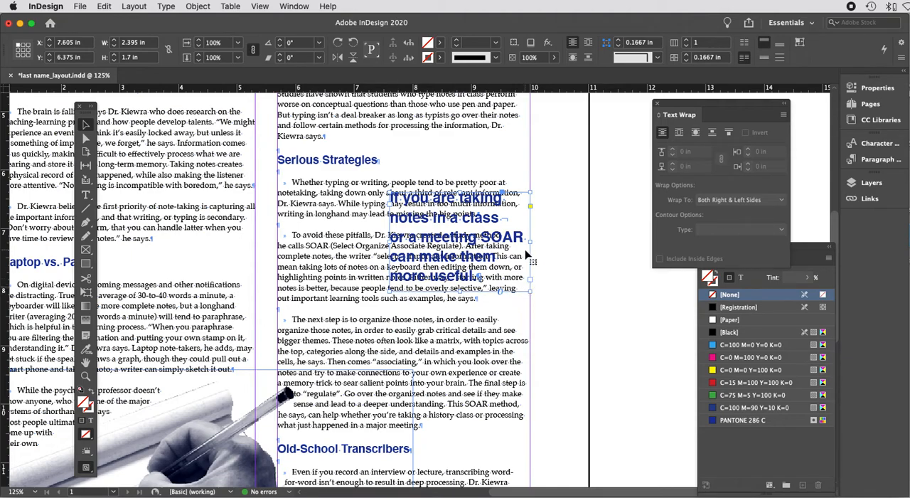
{"action": "left_click", "coordinate": [696, 134]}
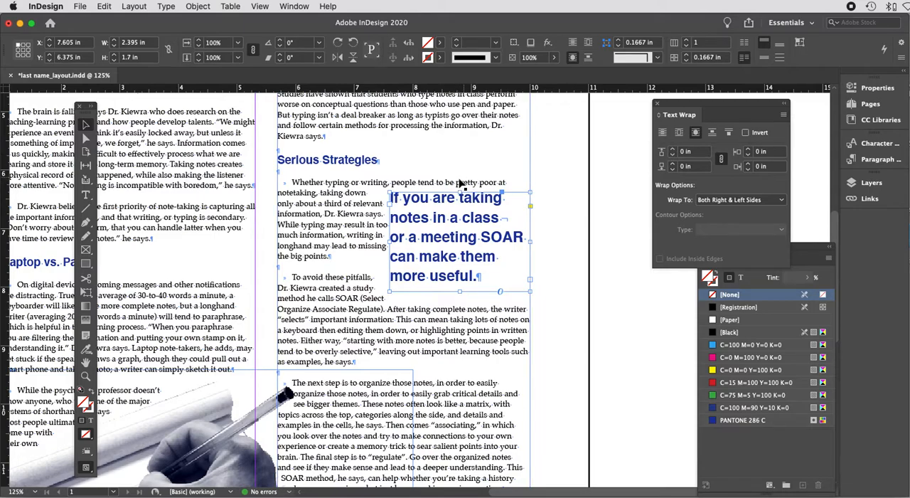
{"action": "left_click", "coordinate": [673, 151]}
{"action": "left_click", "coordinate": [673, 151]}
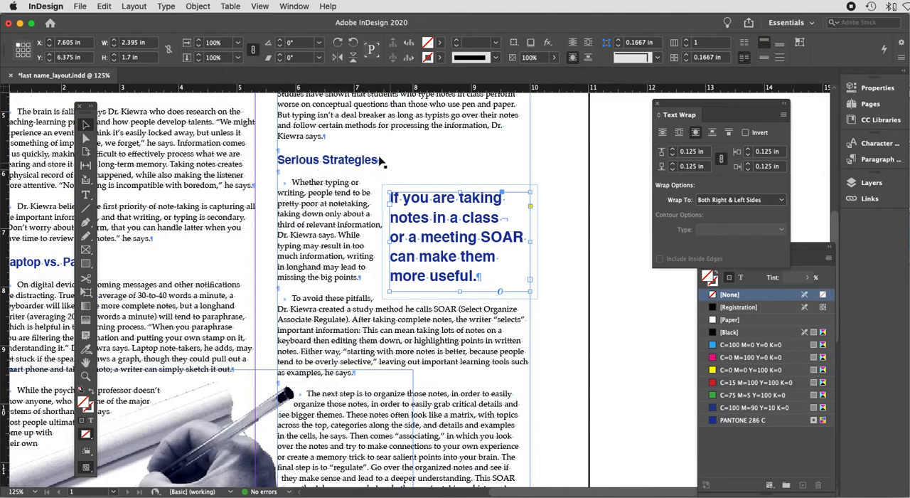
Step: Move the pull quote frame up to about Y 6.2 in, undoing the stray nudges of it and the column frame
{"action": "left_click_drag", "start_coordinate": [449, 222], "coordinate": [445, 207]}
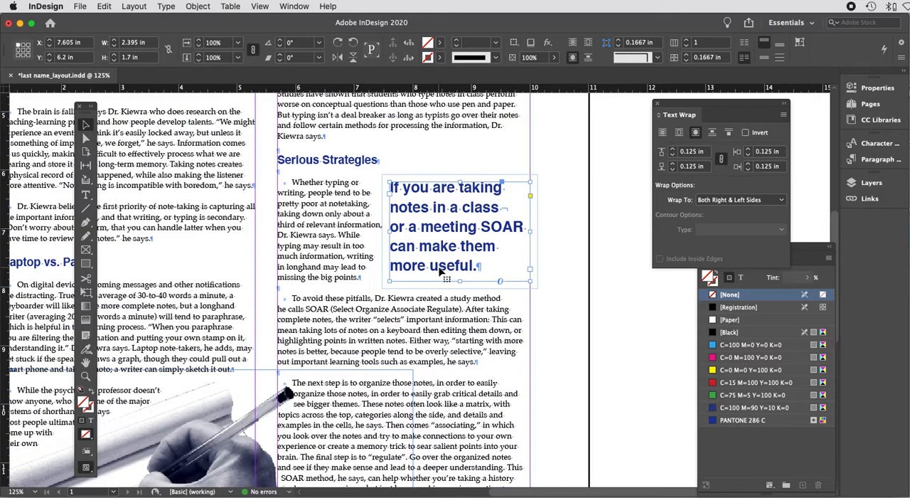
{"action": "left_click_drag", "start_coordinate": [459, 225], "coordinate": [463, 225]}
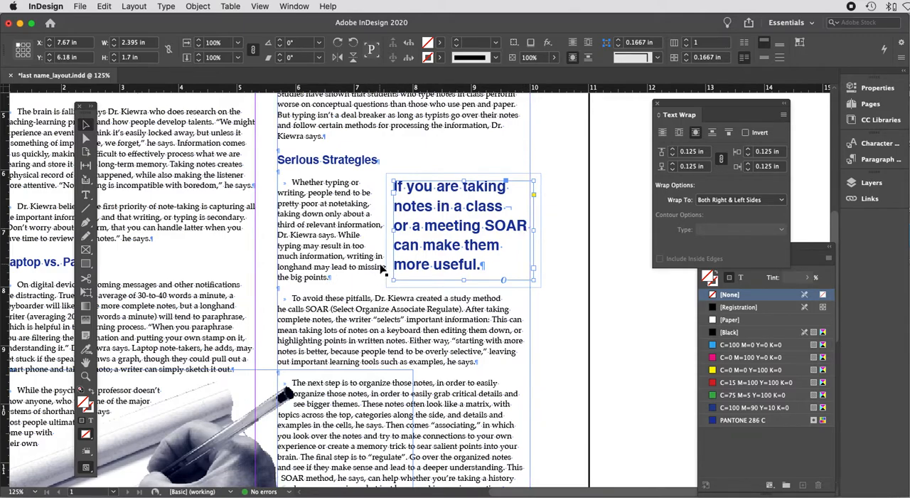
{"action": "key", "text": "super+z"}
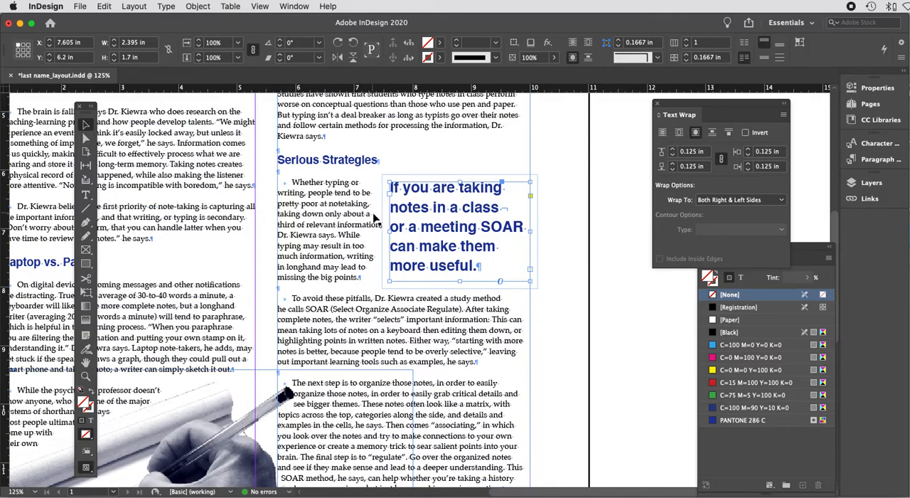
{"action": "left_click_drag", "start_coordinate": [367, 272], "coordinate": [364, 276]}
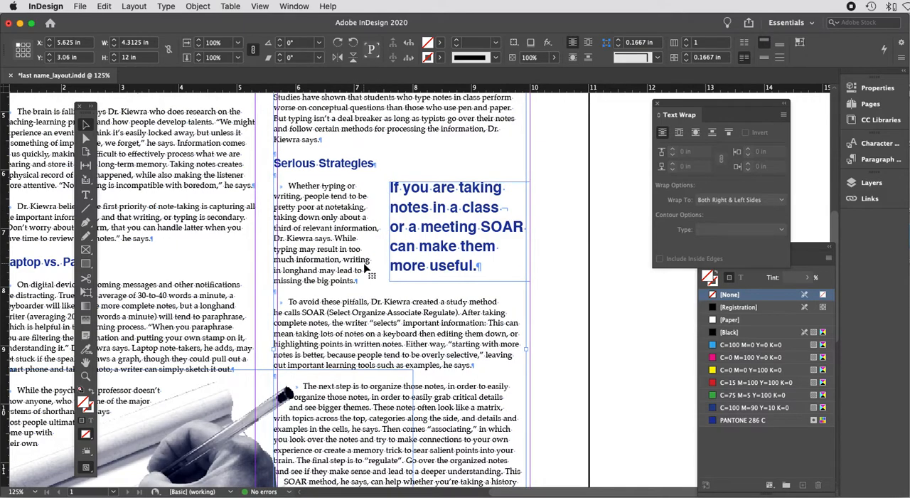
{"action": "key", "text": "super+z"}
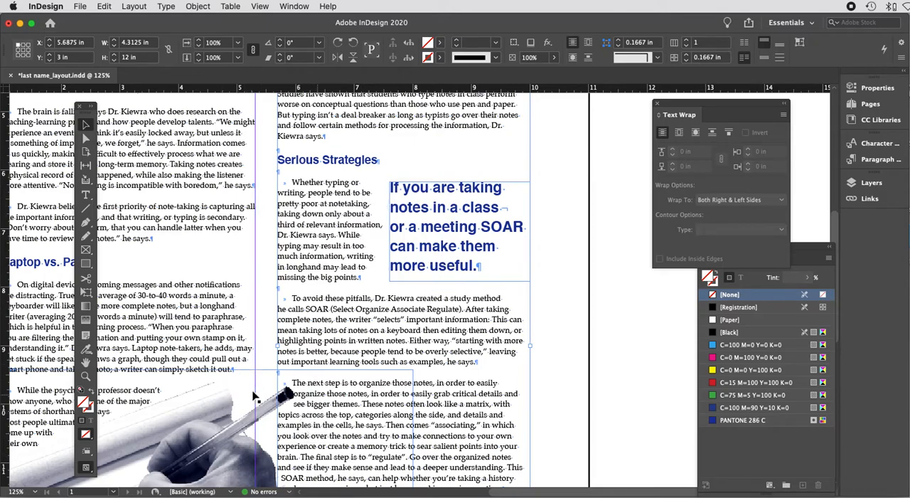
Step: Set the image's text wrap offset to 0.0625 in
{"action": "key", "text": "super+minus"}
{"action": "key", "text": "super+minus"}
{"action": "key", "text": "super+minus"}
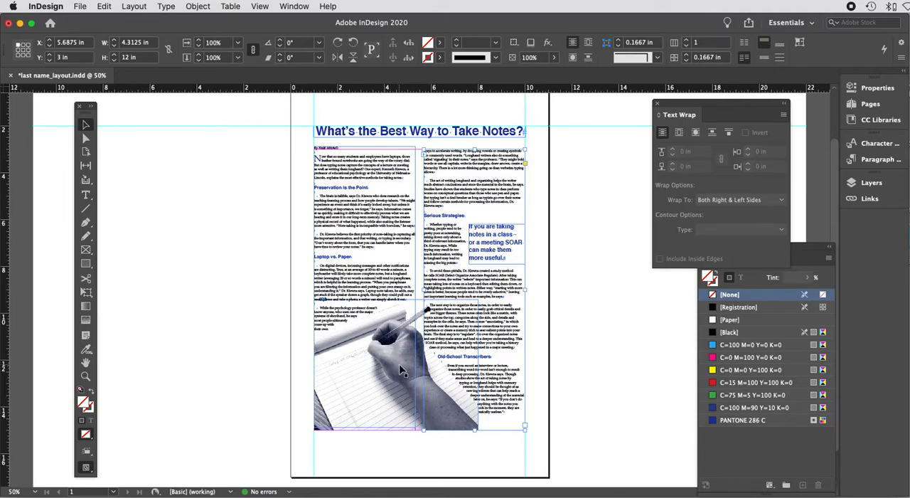
{"action": "key", "text": "super+equal"}
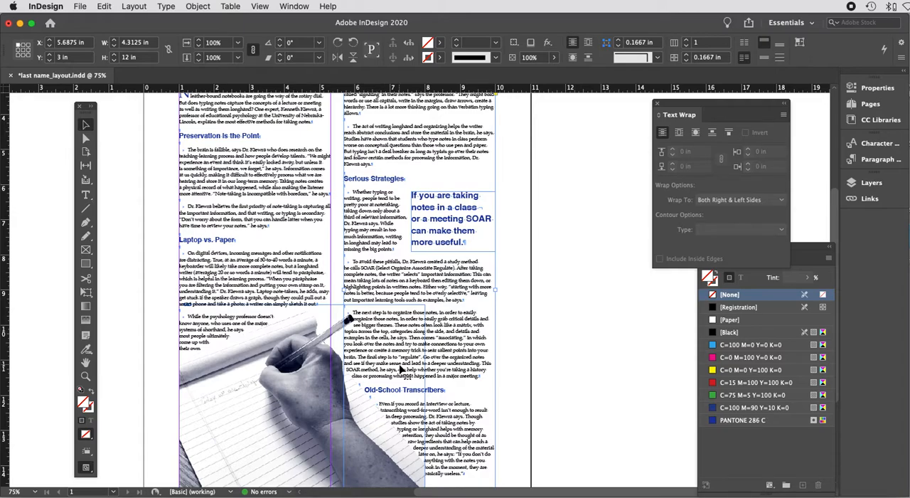
{"action": "scroll", "coordinate": [400, 370], "scroll_direction": "down", "scroll_amount": 2}
{"action": "scroll", "coordinate": [400, 369], "scroll_direction": "left", "scroll_amount": 3}
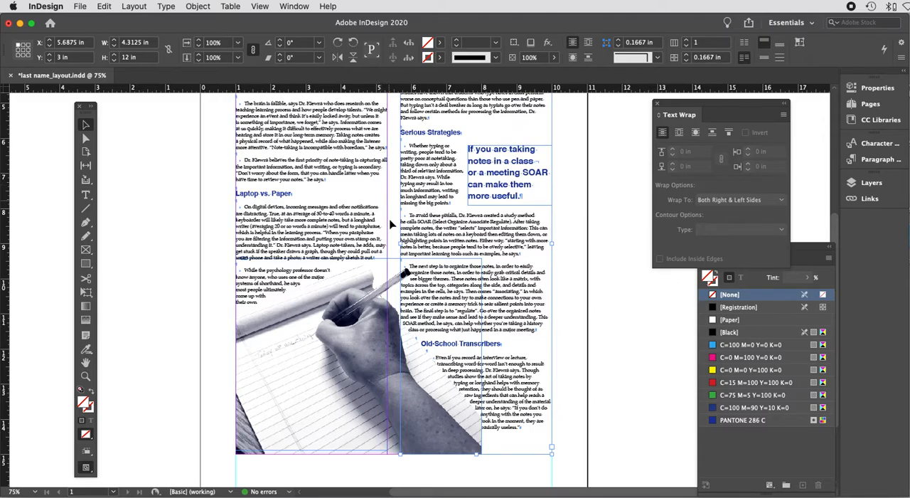
{"action": "left_click", "coordinate": [419, 266]}
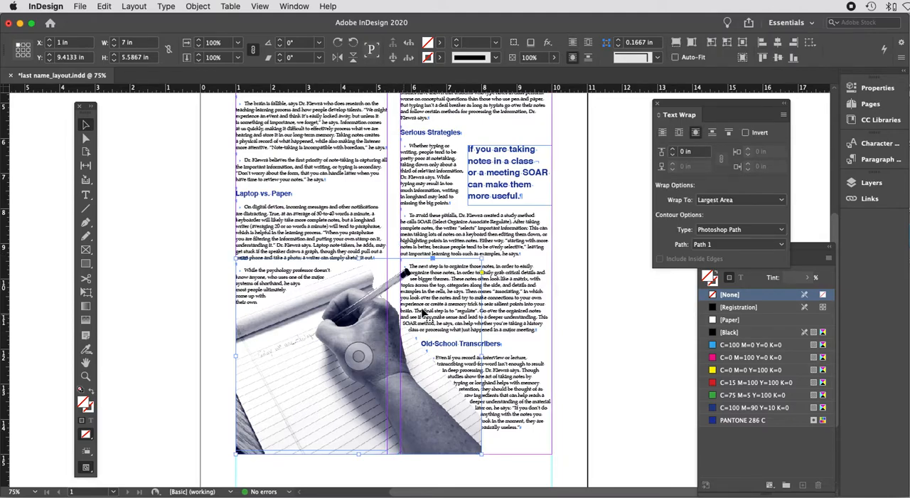
{"action": "left_click", "coordinate": [673, 150]}
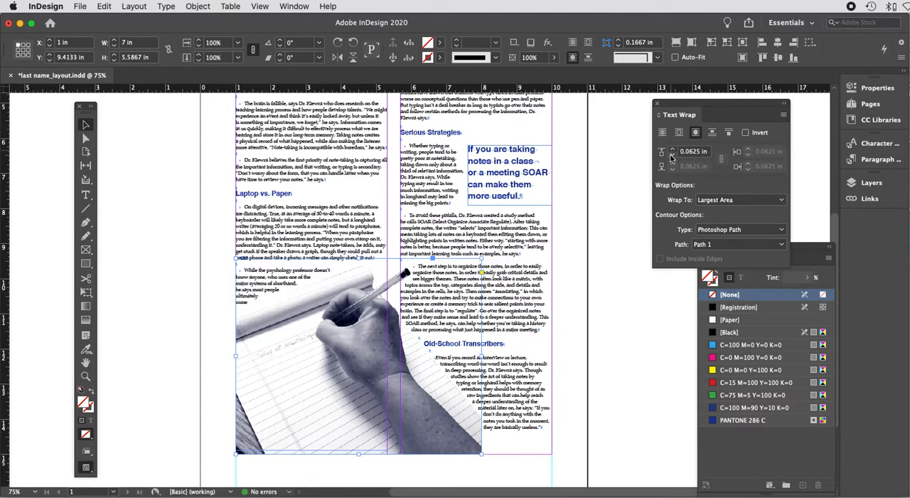
Step: Review the wrap around the image, then extend the right column text frame's height to 12.2 in
{"action": "left_click_drag", "start_coordinate": [706, 114], "coordinate": [622, 124]}
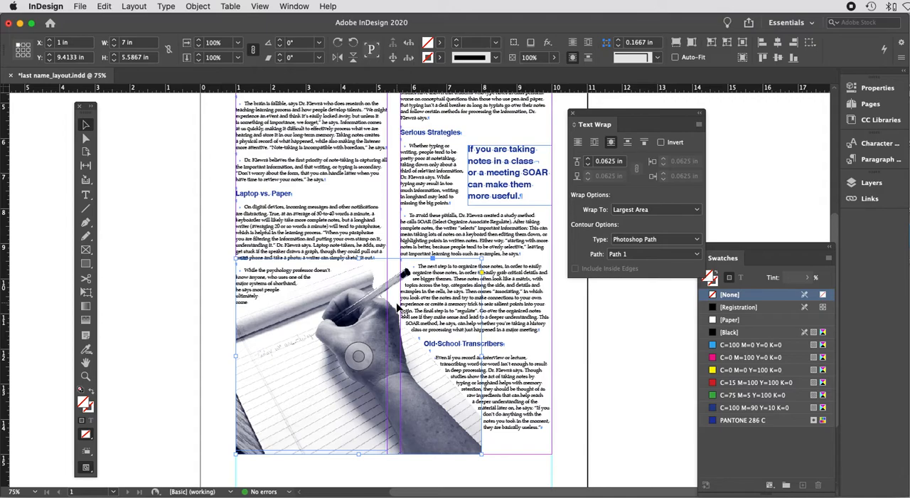
{"action": "key", "text": "super+equal"}
{"action": "key", "text": "super+equal"}
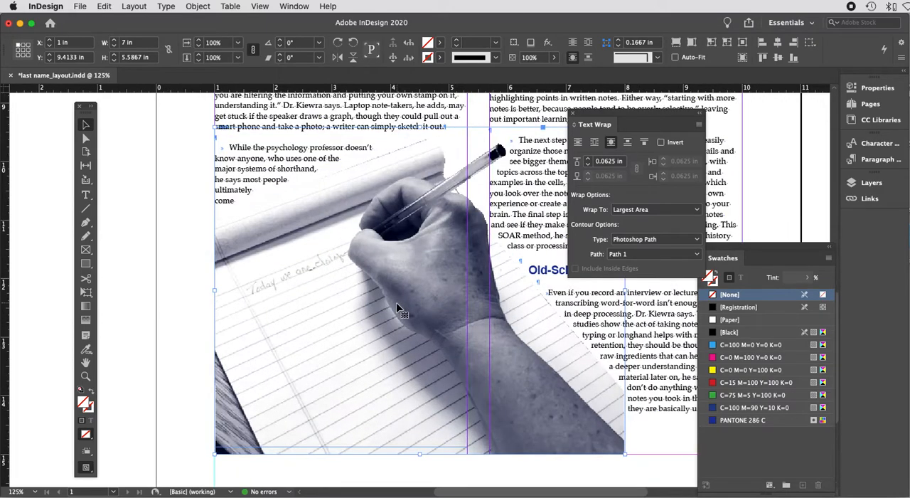
{"action": "scroll", "coordinate": [397, 303], "scroll_direction": "up", "scroll_amount": 3}
{"action": "scroll", "coordinate": [396, 303], "scroll_direction": "right", "scroll_amount": 2}
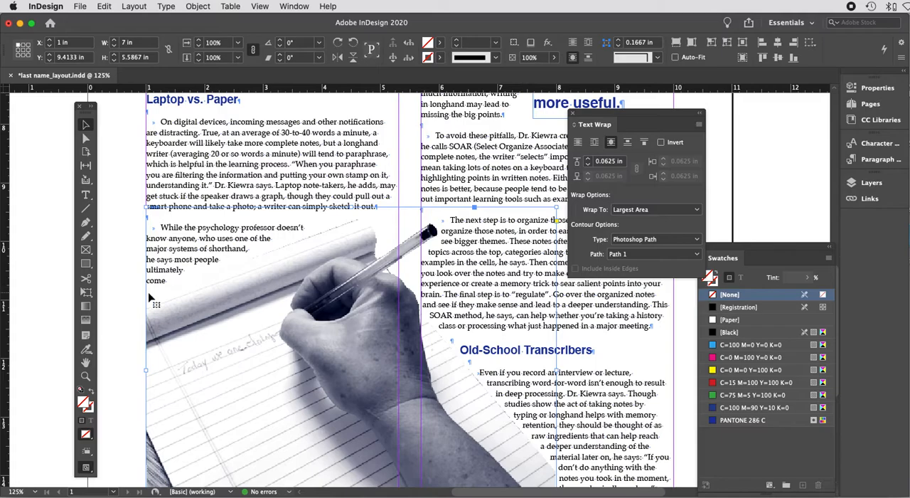
{"action": "scroll", "coordinate": [354, 200], "scroll_direction": "up", "scroll_amount": 10}
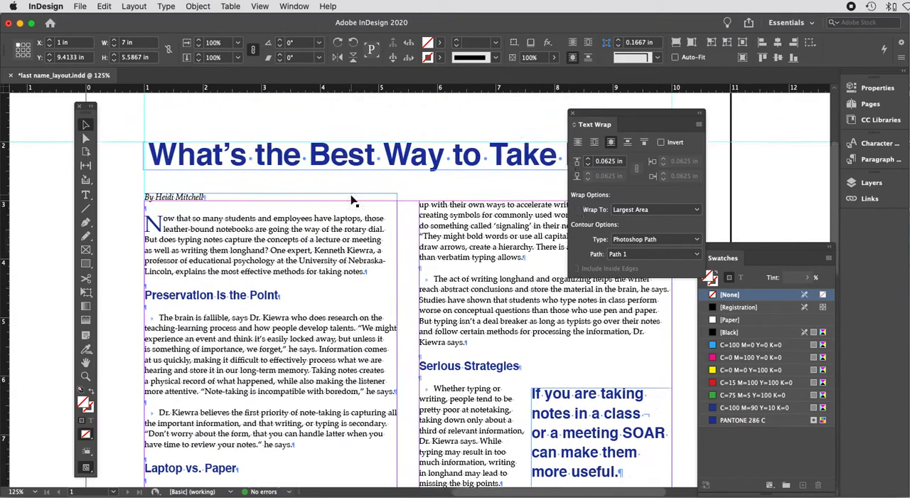
{"action": "scroll", "coordinate": [435, 355], "scroll_direction": "down", "scroll_amount": 10}
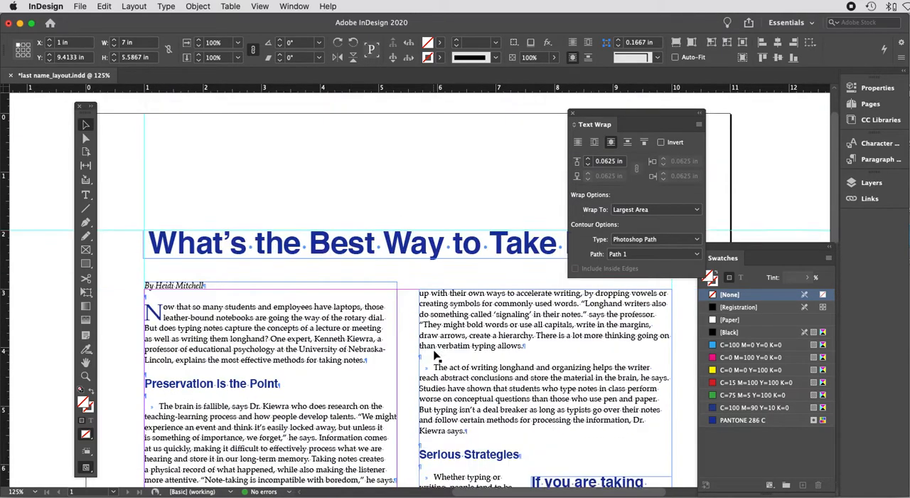
{"action": "scroll", "coordinate": [436, 356], "scroll_direction": "down", "scroll_amount": 1}
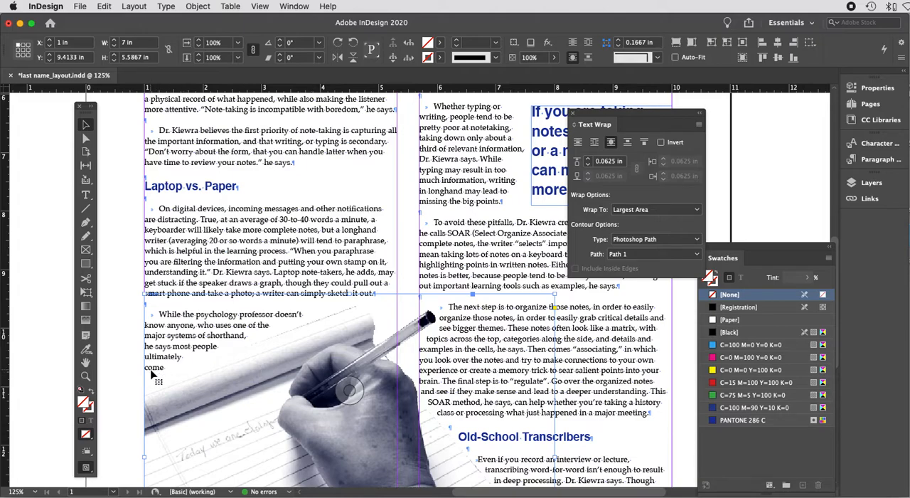
{"action": "scroll", "coordinate": [153, 375], "scroll_direction": "up", "scroll_amount": 4}
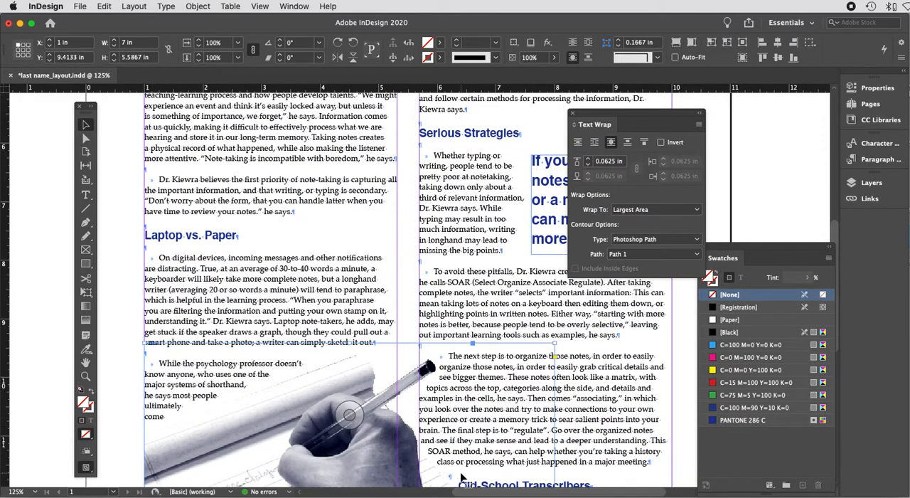
{"action": "scroll", "coordinate": [464, 461], "scroll_direction": "down", "scroll_amount": 18}
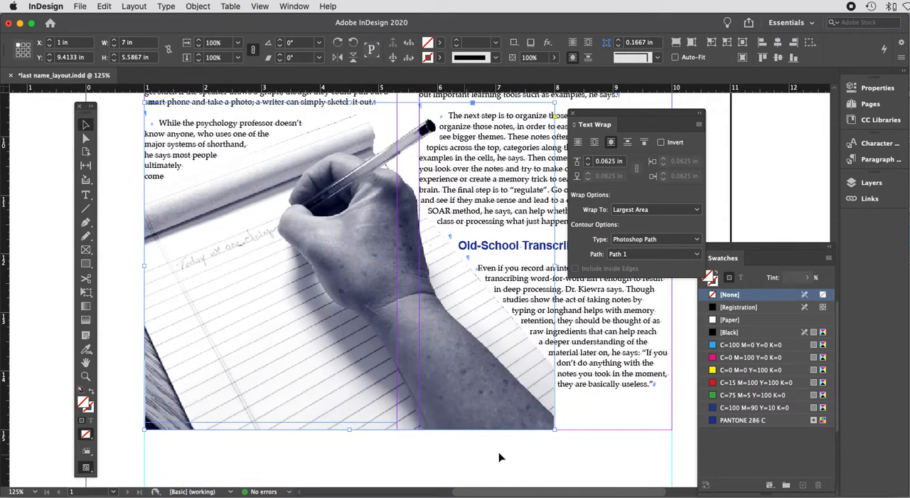
{"action": "left_click", "coordinate": [610, 413]}
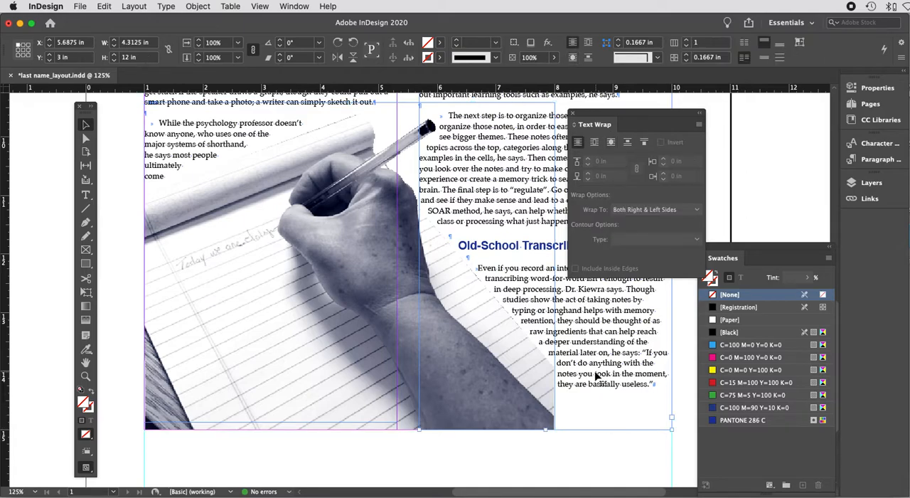
{"action": "left_click_drag", "start_coordinate": [547, 430], "coordinate": [545, 441]}
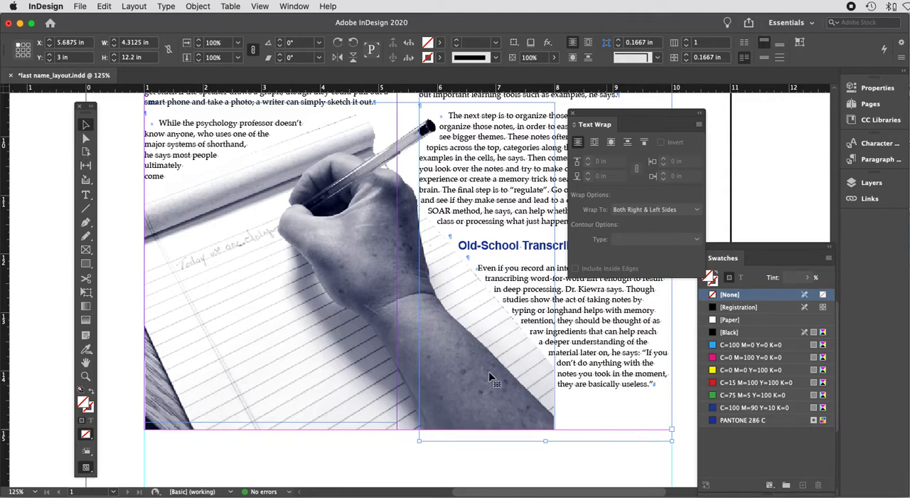
Step: Add a horizontal ruler guide near the top line of the article's body text
{"action": "scroll", "coordinate": [456, 346], "scroll_direction": "up", "scroll_amount": 10}
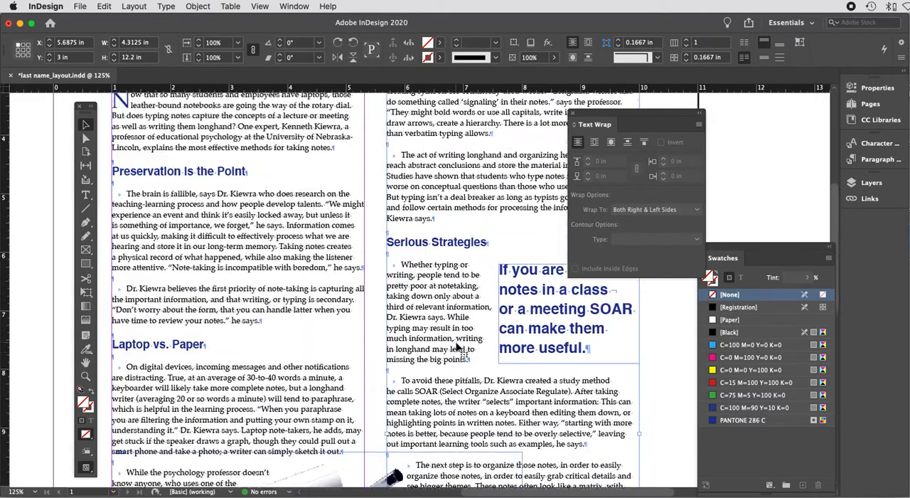
{"action": "scroll", "coordinate": [326, 107], "scroll_direction": "left", "scroll_amount": 2}
{"action": "scroll", "coordinate": [326, 107], "scroll_direction": "left", "scroll_amount": 3}
{"action": "scroll", "coordinate": [325, 107], "scroll_direction": "up", "scroll_amount": 2}
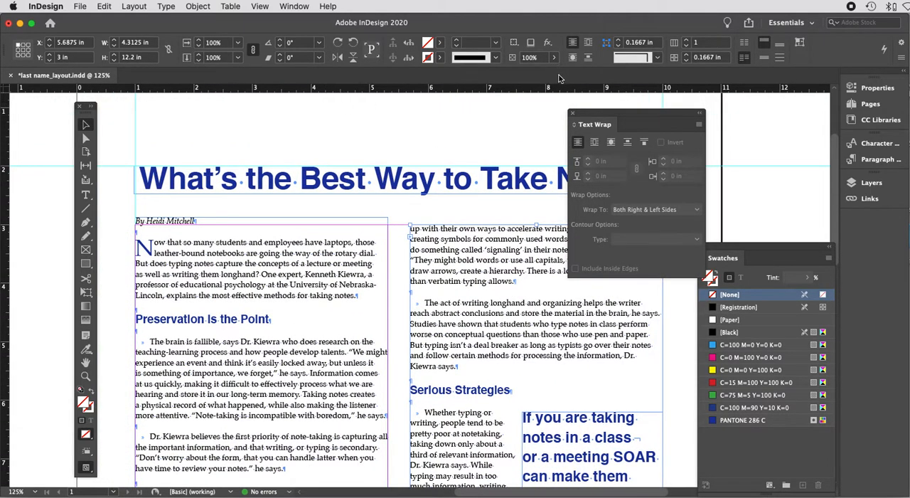
{"action": "left_click_drag", "start_coordinate": [599, 114], "coordinate": [718, 104]}
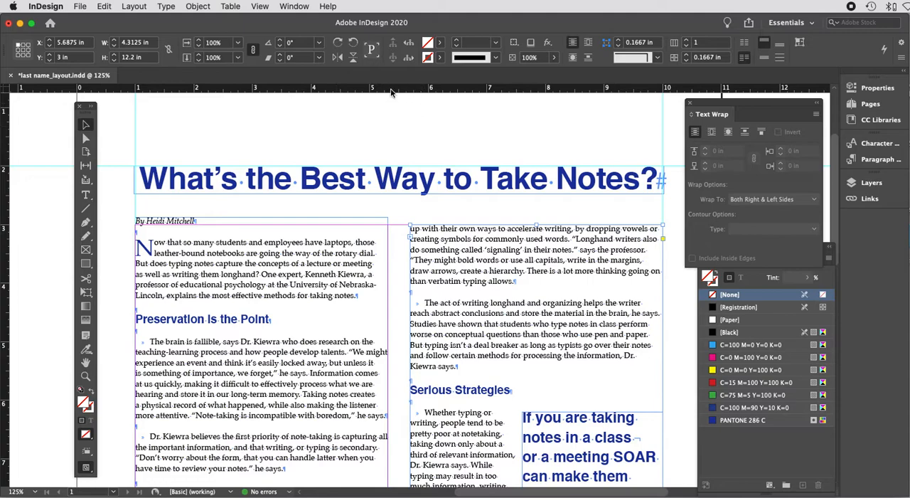
{"action": "left_click_drag", "start_coordinate": [390, 92], "coordinate": [384, 245]}
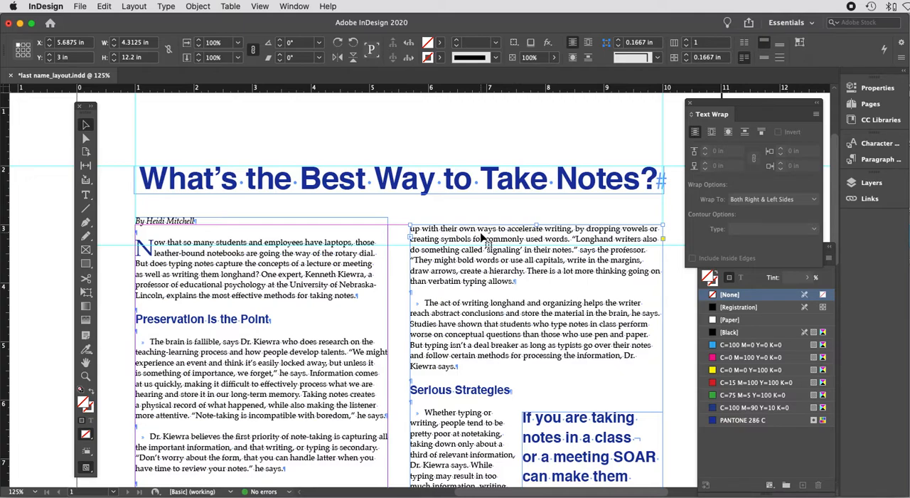
Step: Nudge the right column text frame down to about Y 3.24 in to line up with the guide
{"action": "key", "text": "Down"}
{"action": "key", "text": "Down"}
{"action": "key", "text": "Down"}
{"action": "key", "text": "Down"}
{"action": "key", "text": "Down"}
{"action": "key", "text": "Down"}
{"action": "key", "text": "Down"}
{"action": "key", "text": "Down"}
{"action": "key", "text": "Down"}
{"action": "key", "text": "Down"}
{"action": "key", "text": "Down"}
{"action": "key", "text": "Down"}
{"action": "key", "text": "Down"}
{"action": "key", "text": "Down"}
{"action": "key", "text": "Down"}
{"action": "key", "text": "Down"}
{"action": "key", "text": "Down"}
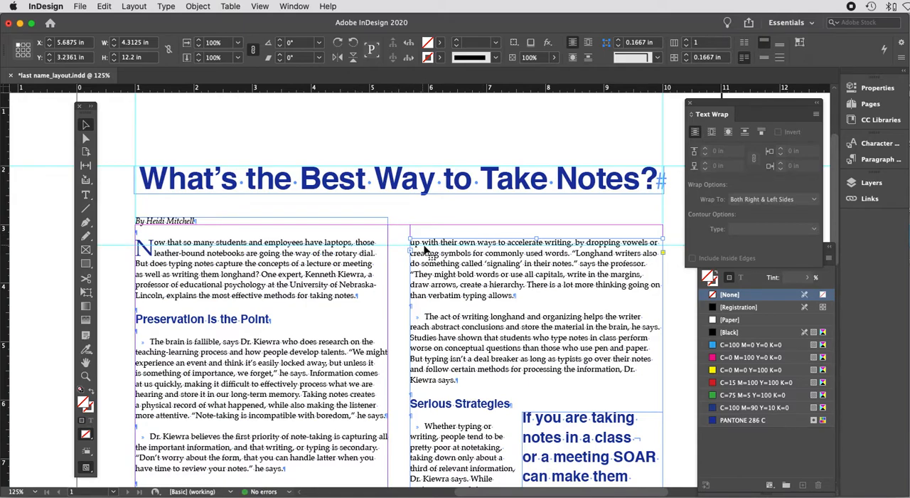
Step: Add a horizontal ruler guide level with the top of the Serious Strategies paragraph
{"action": "key", "text": "super+equal"}
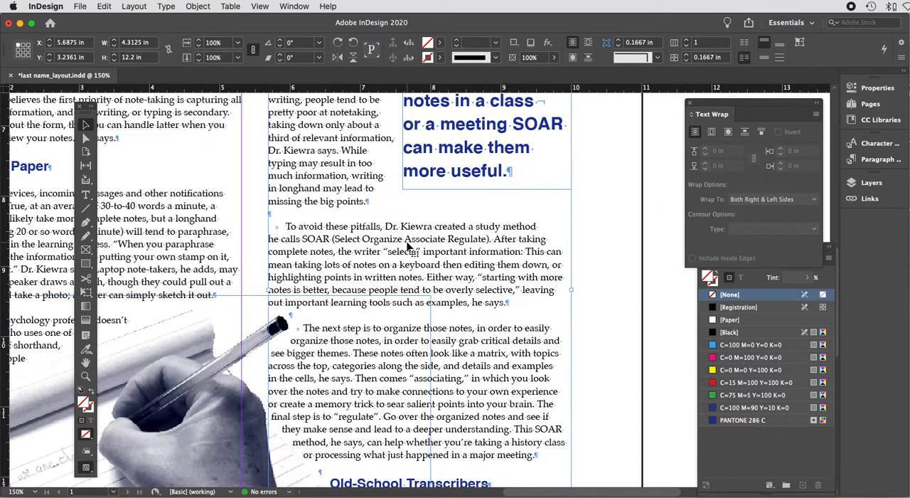
{"action": "scroll", "coordinate": [409, 245], "scroll_direction": "up", "scroll_amount": 10}
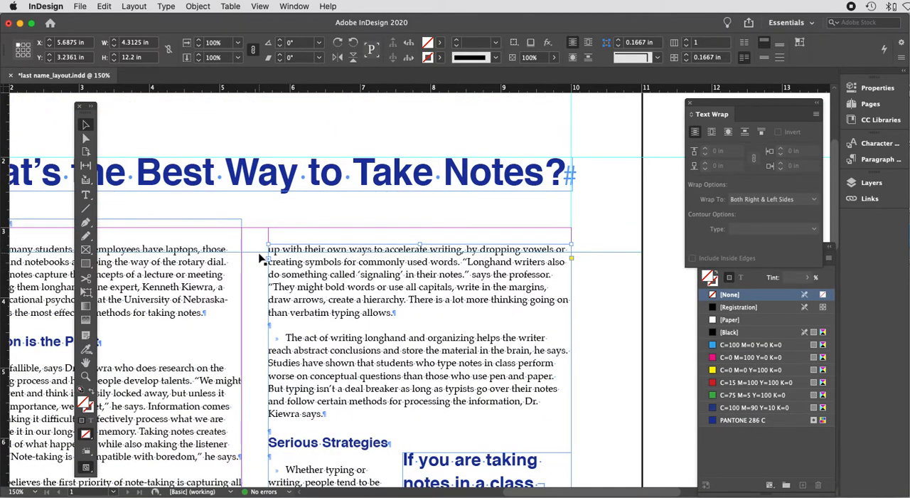
{"action": "scroll", "coordinate": [261, 259], "scroll_direction": "down", "scroll_amount": 20}
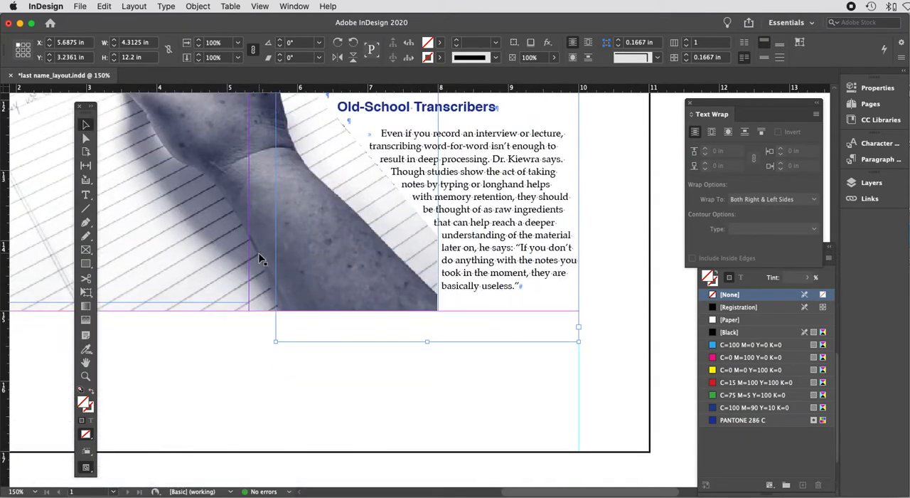
{"action": "key", "text": "super+1"}
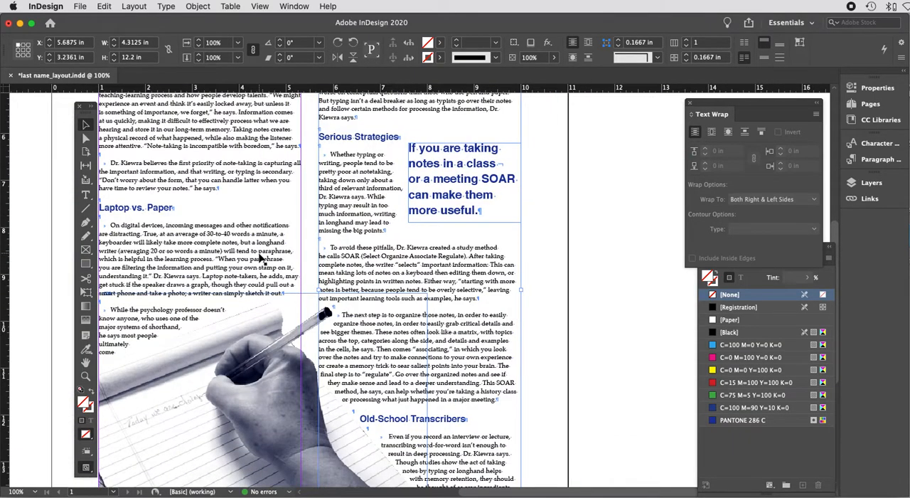
{"action": "scroll", "coordinate": [381, 298], "scroll_direction": "down", "scroll_amount": 5}
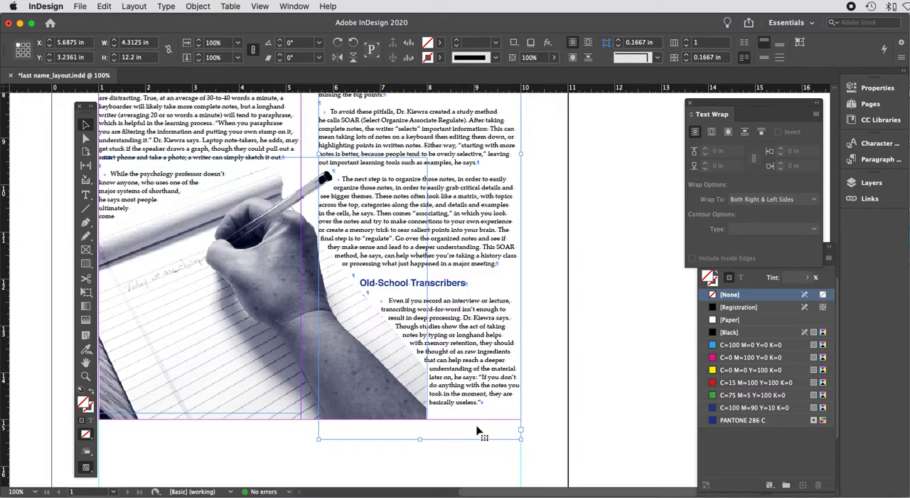
{"action": "scroll", "coordinate": [478, 431], "scroll_direction": "up", "scroll_amount": 10}
{"action": "scroll", "coordinate": [390, 171], "scroll_direction": "down", "scroll_amount": 2}
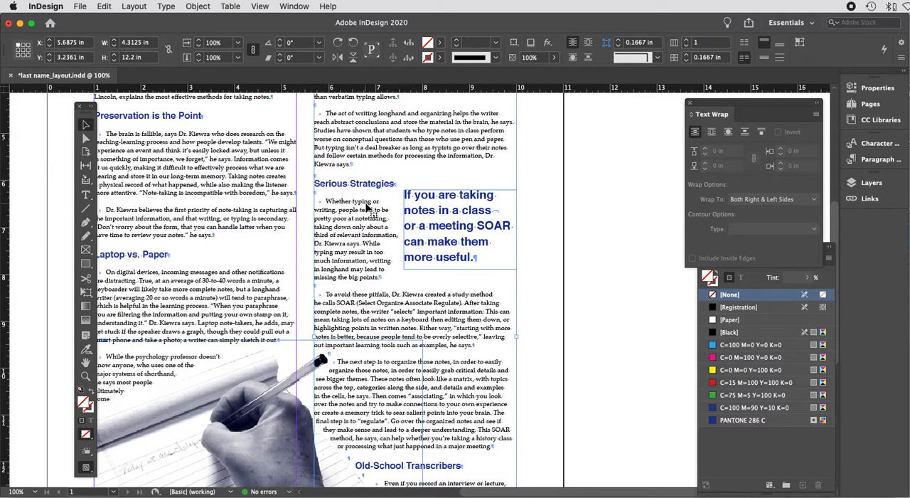
{"action": "left_click_drag", "start_coordinate": [448, 92], "coordinate": [448, 205]}
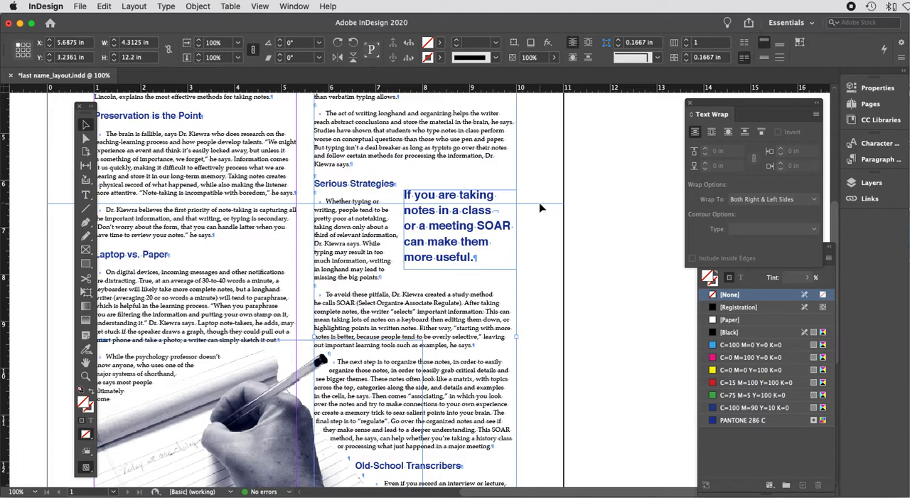
Step: Nudge the pull quote frame to about X 7.67 in, Y 6.31 in
{"action": "left_click", "coordinate": [475, 243]}
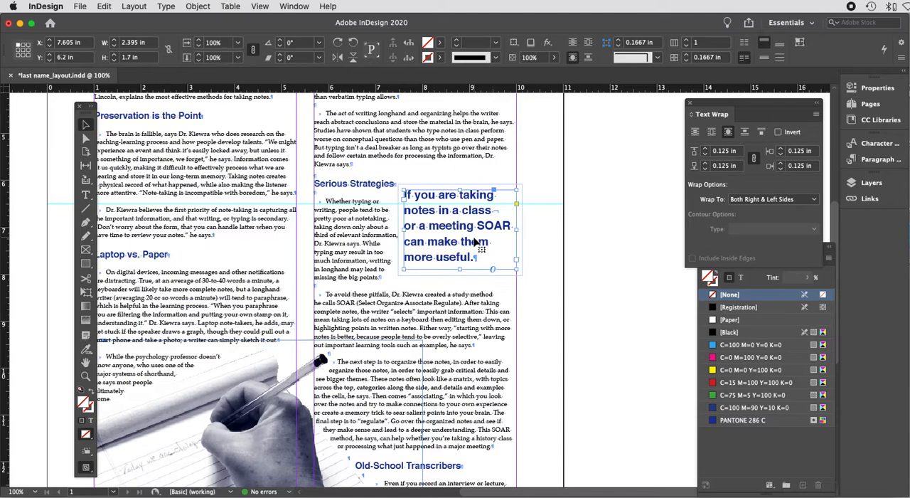
{"action": "left_click_drag", "start_coordinate": [476, 241], "coordinate": [477, 244]}
{"action": "key", "text": "Down"}
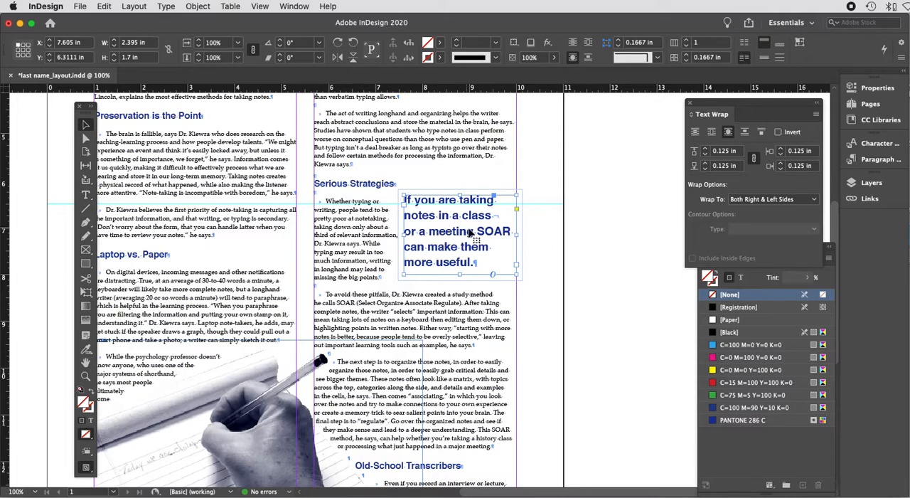
{"action": "key", "text": "Right"}
{"action": "key", "text": "Right"}
{"action": "key", "text": "Right"}
{"action": "key", "text": "Right"}
{"action": "key", "text": "Right"}
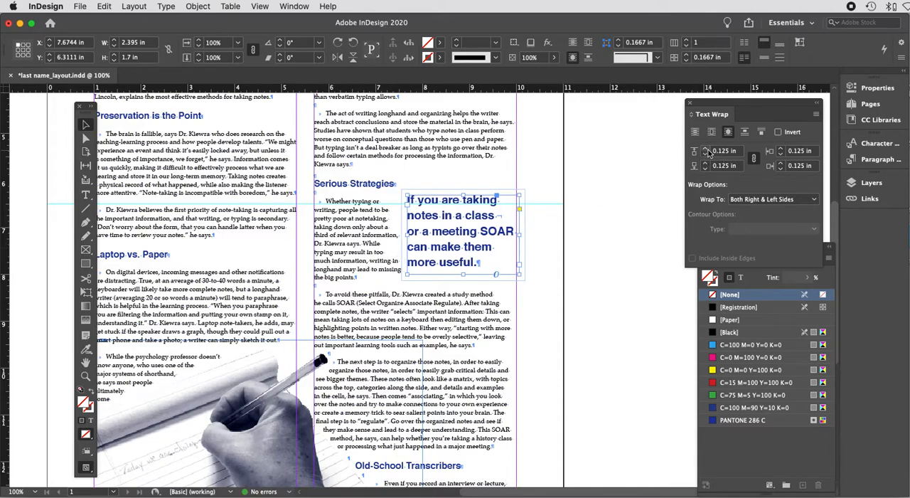
Step: Increase the pull quote's text wrap offset to 0.1875 in and nudge the frame down to about Y 6.39 in
{"action": "left_click_drag", "start_coordinate": [759, 108], "coordinate": [599, 115]}
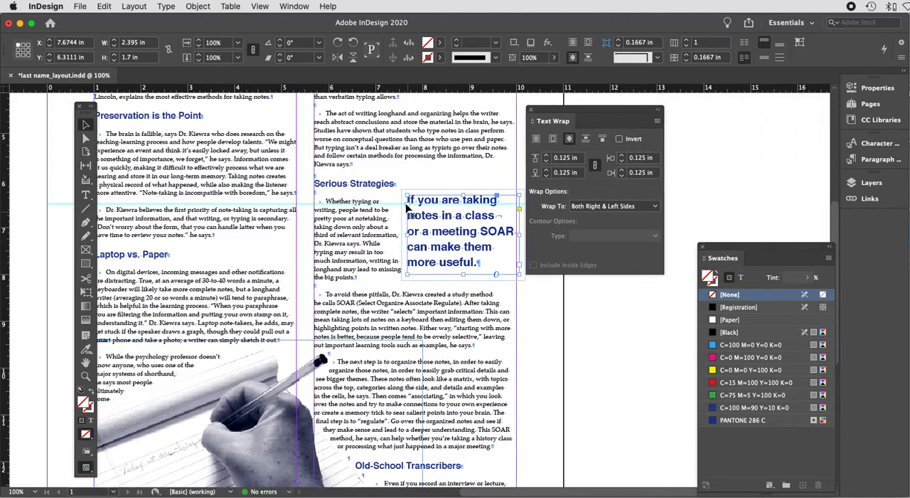
{"action": "left_click", "coordinate": [621, 158]}
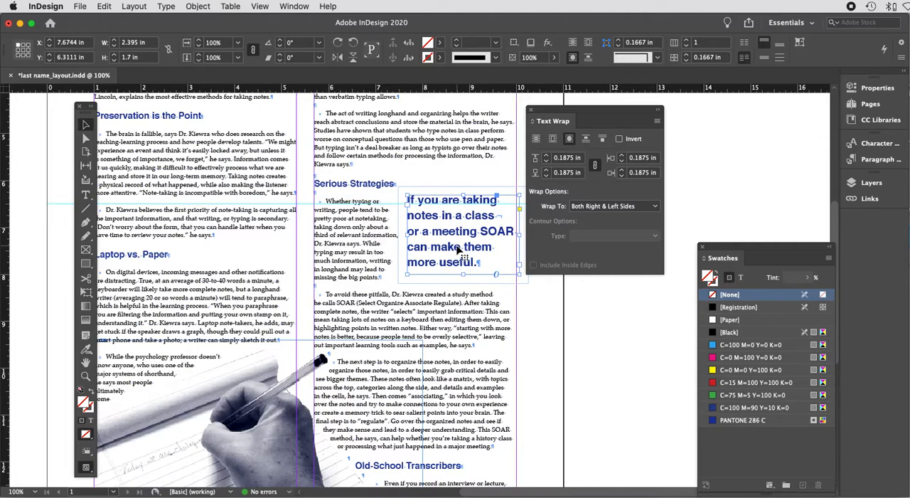
{"action": "left_click_drag", "start_coordinate": [457, 244], "coordinate": [458, 247]}
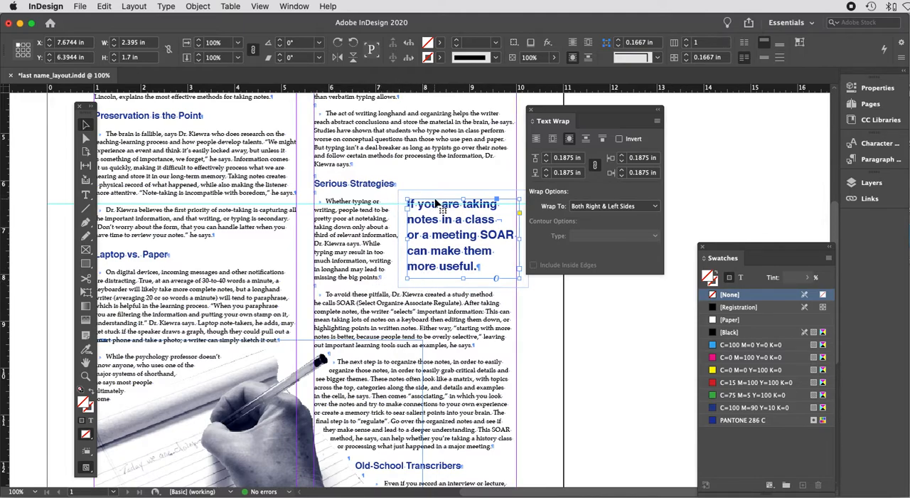
Step: Add a horizontal ruler guide level with the top of the pull quote frame
{"action": "left_click_drag", "start_coordinate": [453, 91], "coordinate": [451, 197]}
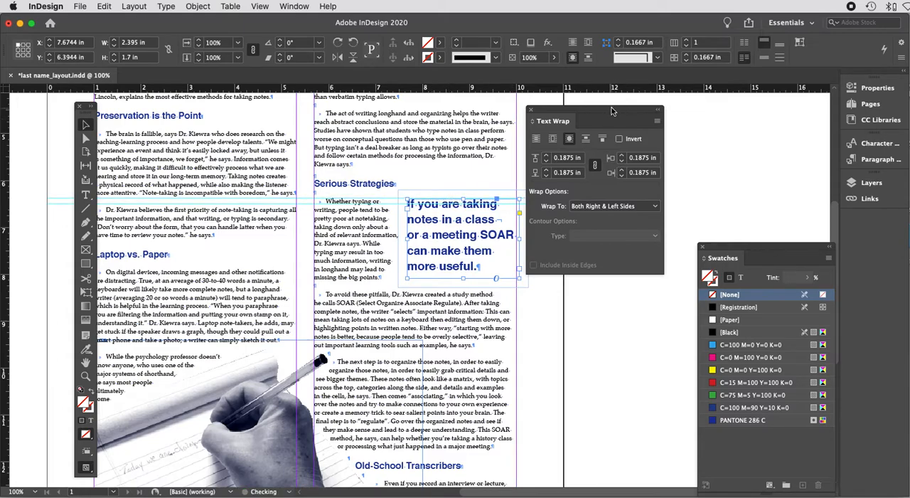
{"action": "left_click_drag", "start_coordinate": [612, 108], "coordinate": [702, 112]}
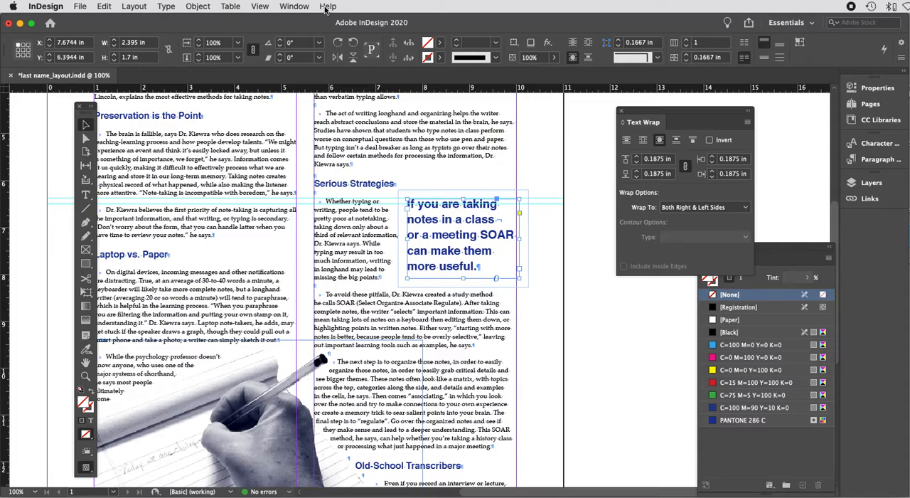
Step: Hide the guides and switch on Overprint Preview
{"action": "left_click", "coordinate": [261, 9]}
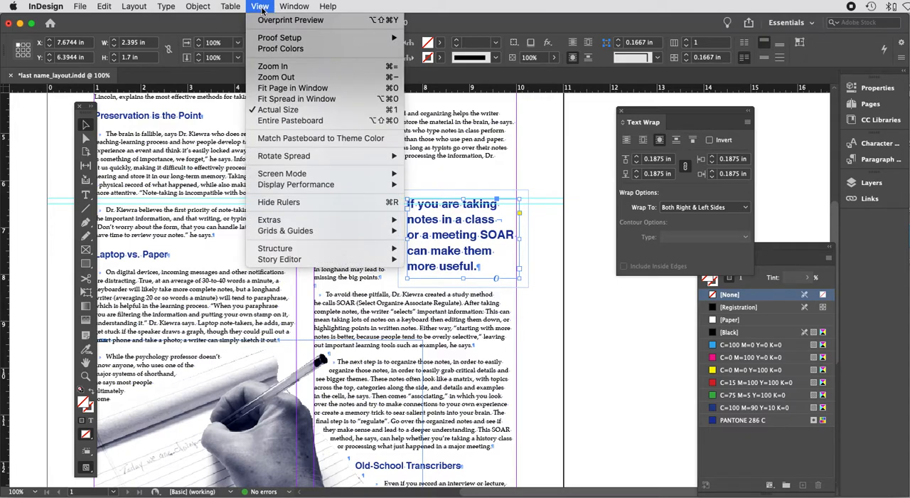
{"action": "mouse_move", "coordinate": [313, 231]}
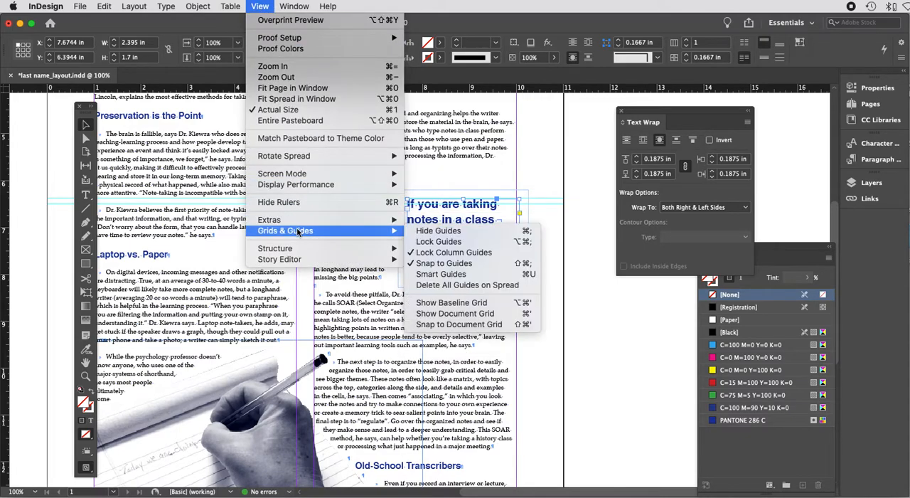
{"action": "left_click", "coordinate": [450, 232]}
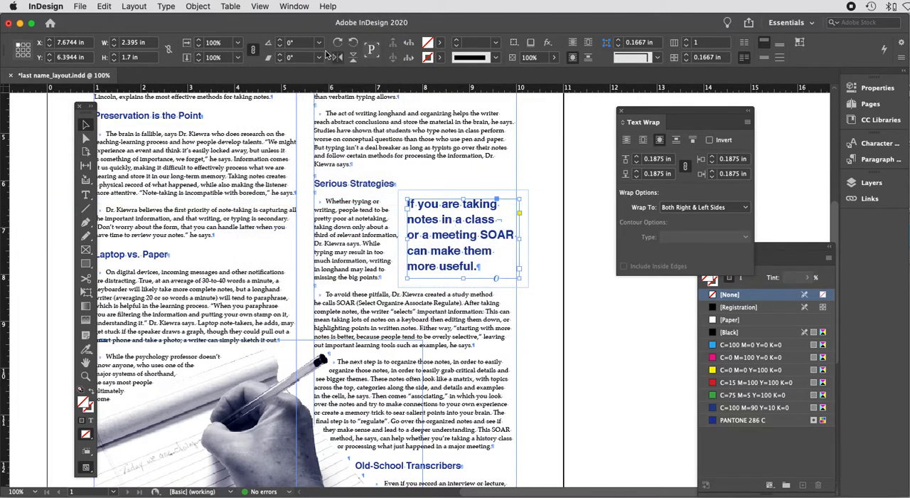
{"action": "left_click", "coordinate": [262, 6]}
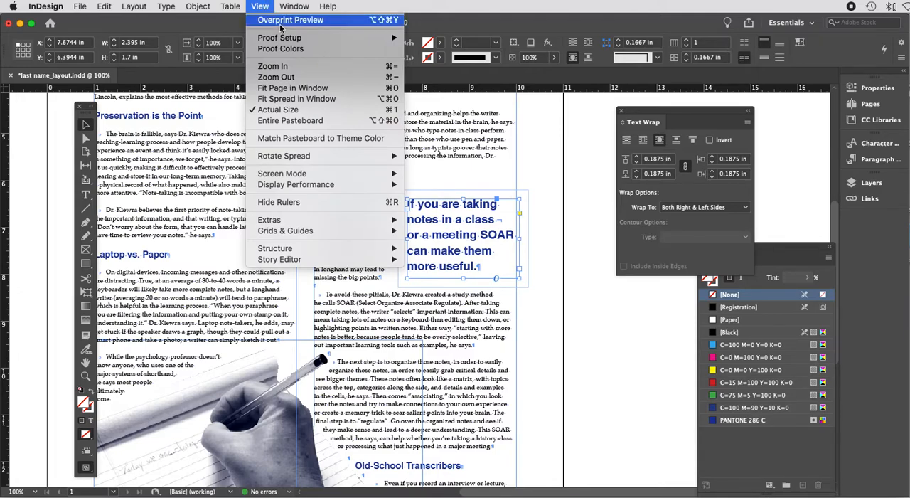
{"action": "left_click", "coordinate": [280, 25]}
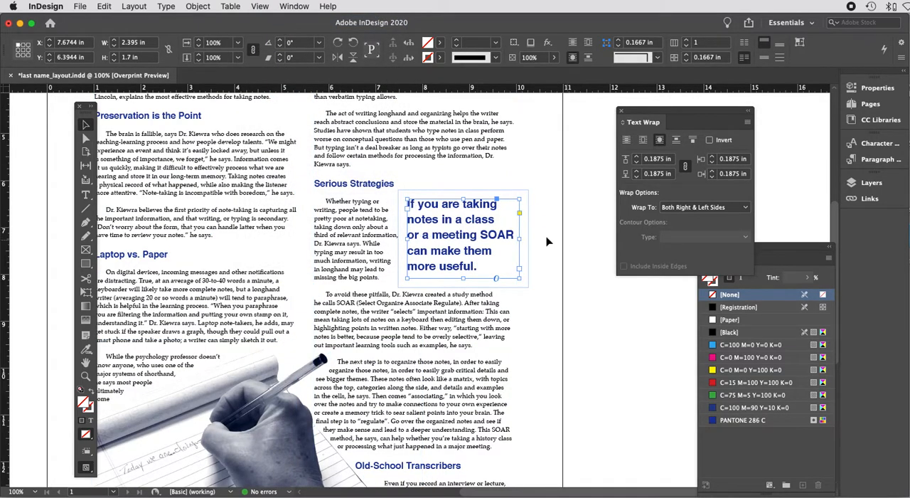
Step: Review the whole page layout in Overprint Preview at different zoom levels
{"action": "left_click", "coordinate": [601, 330]}
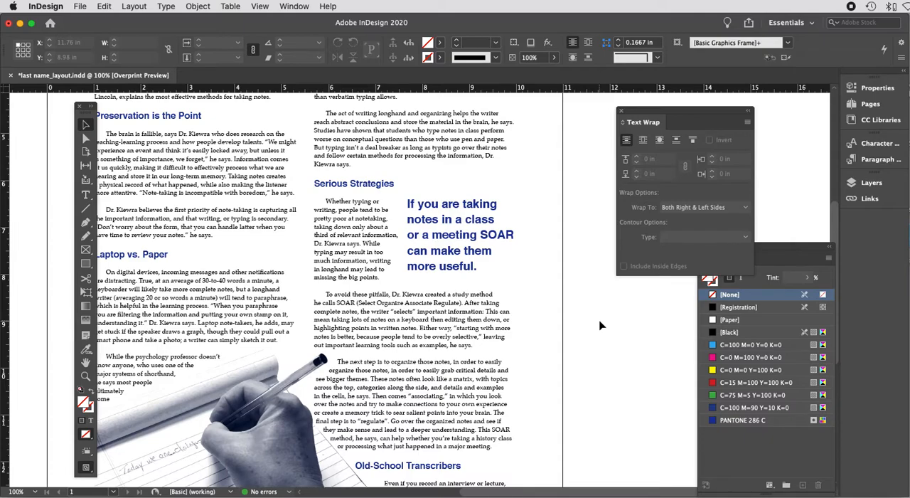
{"action": "key", "text": "super+minus"}
{"action": "scroll", "coordinate": [601, 326], "scroll_direction": "left", "scroll_amount": 5}
{"action": "scroll", "coordinate": [601, 326], "scroll_direction": "down", "scroll_amount": 3}
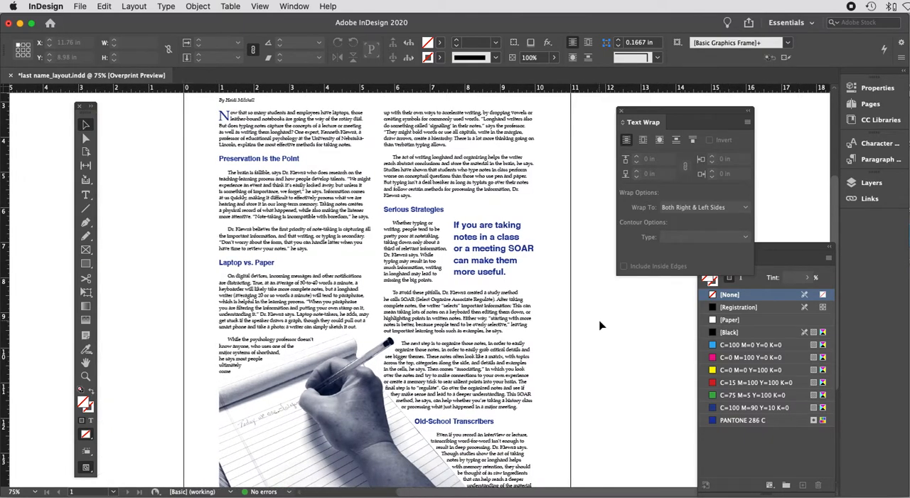
{"action": "scroll", "coordinate": [600, 326], "scroll_direction": "down", "scroll_amount": 1}
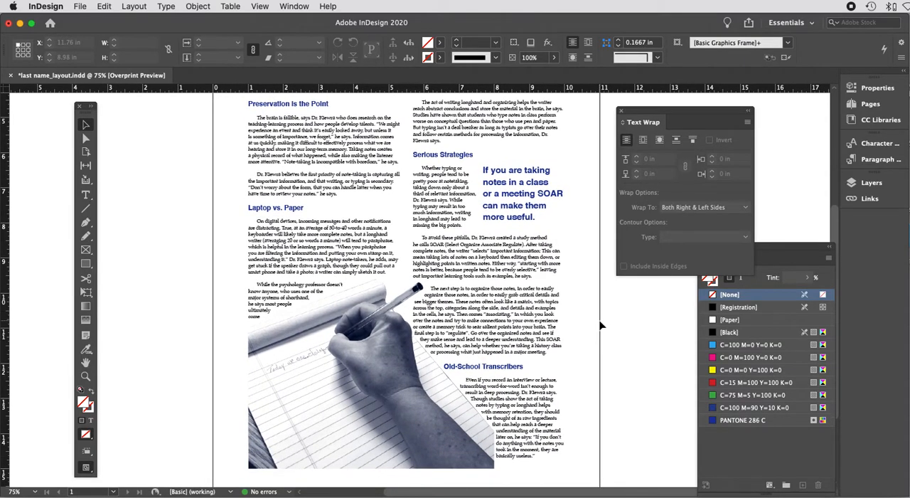
{"action": "scroll", "coordinate": [600, 326], "scroll_direction": "up", "scroll_amount": 5}
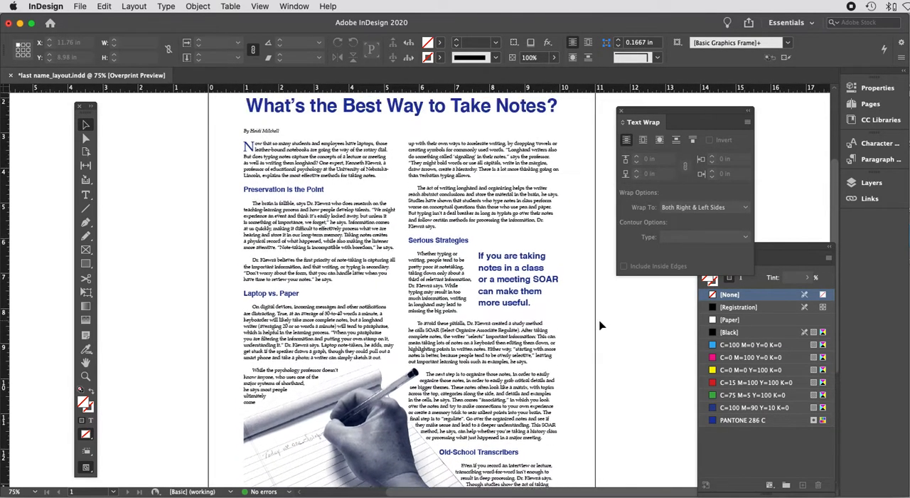
{"action": "scroll", "coordinate": [601, 326], "scroll_direction": "down", "scroll_amount": 3}
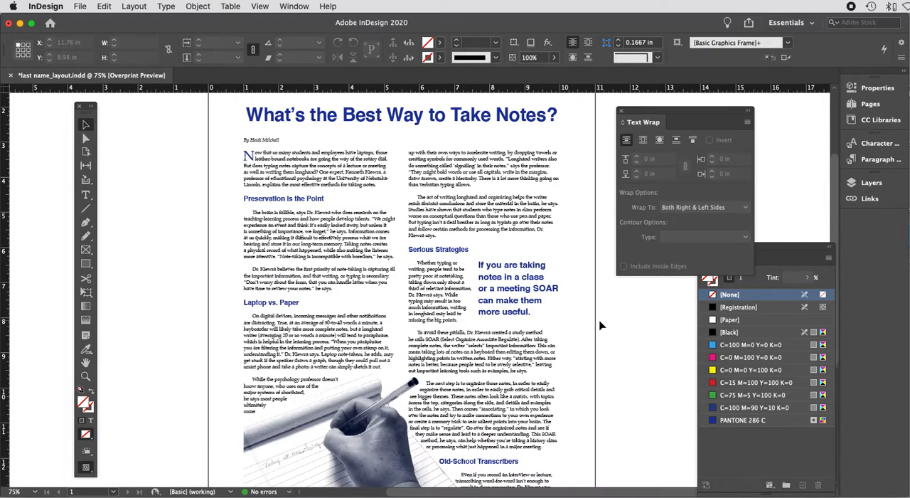
{"action": "key", "text": "super+minus"}
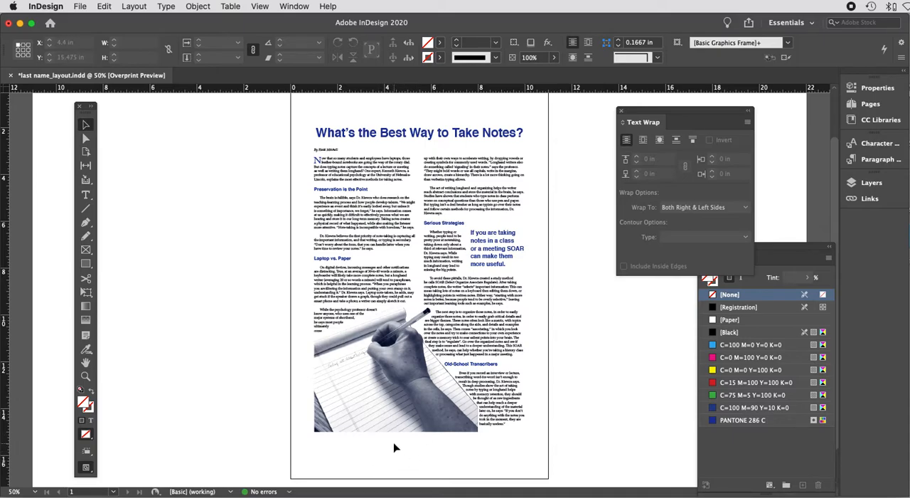
{"action": "scroll", "coordinate": [395, 446], "scroll_direction": "up", "scroll_amount": 2}
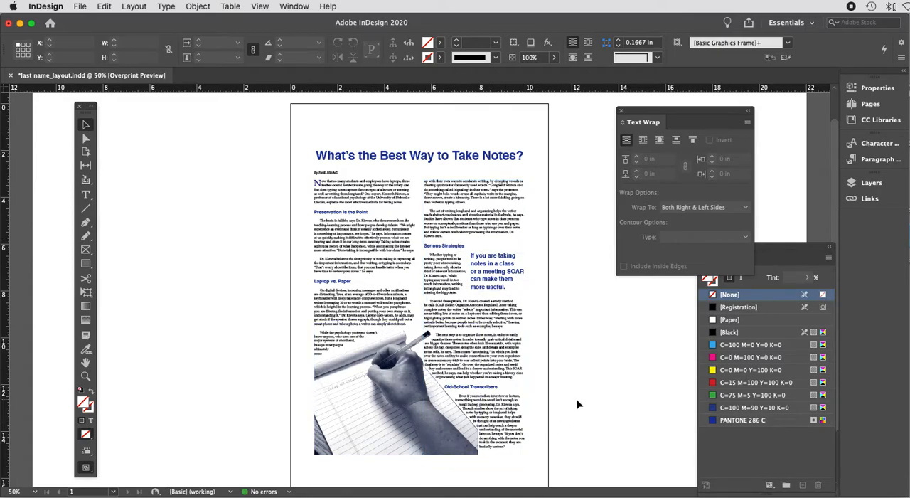
{"action": "key", "text": "super+equal"}
{"action": "key", "text": "super+equal"}
{"action": "scroll", "coordinate": [578, 404], "scroll_direction": "down", "scroll_amount": 10}
{"action": "scroll", "coordinate": [577, 404], "scroll_direction": "left", "scroll_amount": 4}
{"action": "scroll", "coordinate": [578, 404], "scroll_direction": "right", "scroll_amount": 2}
Step: Deselect everything and switch off Overprint Preview
{"action": "left_click", "coordinate": [515, 285]}
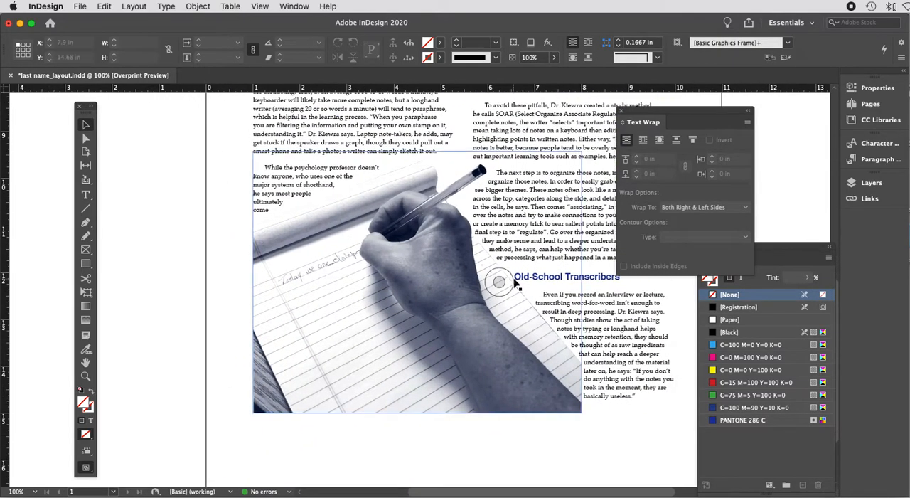
{"action": "left_click", "coordinate": [601, 399]}
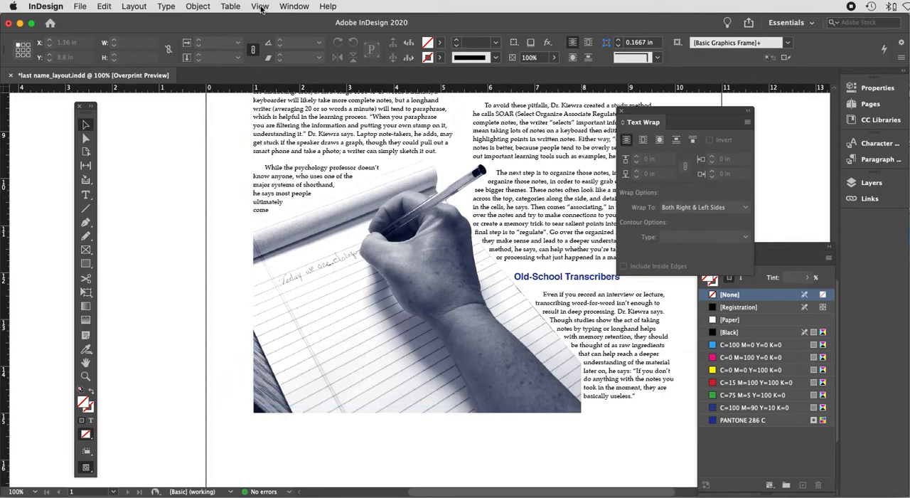
{"action": "left_click", "coordinate": [260, 7]}
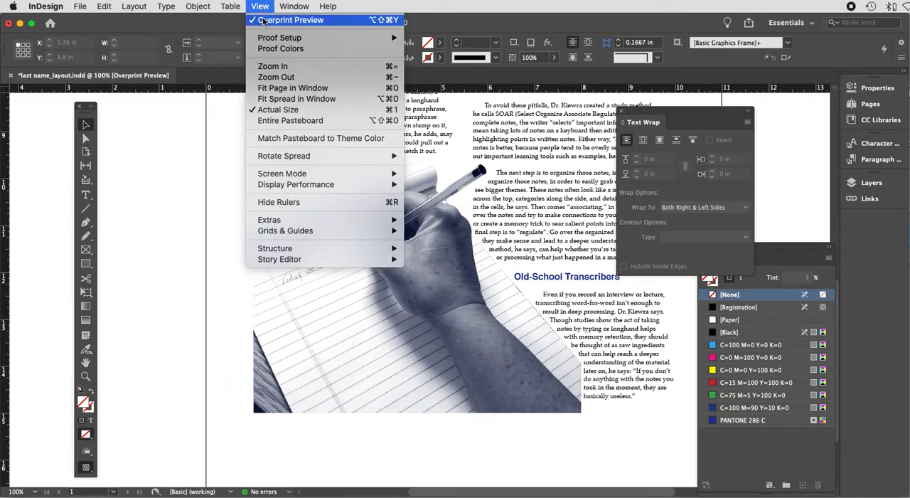
{"action": "left_click", "coordinate": [263, 21]}
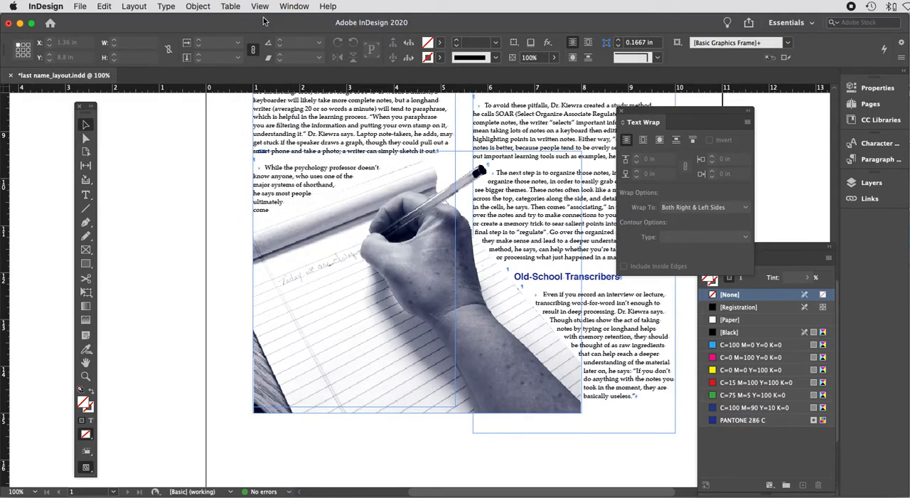
Step: Show the guides again around the duotone image area
{"action": "scroll", "coordinate": [352, 260], "scroll_direction": "right", "scroll_amount": 3}
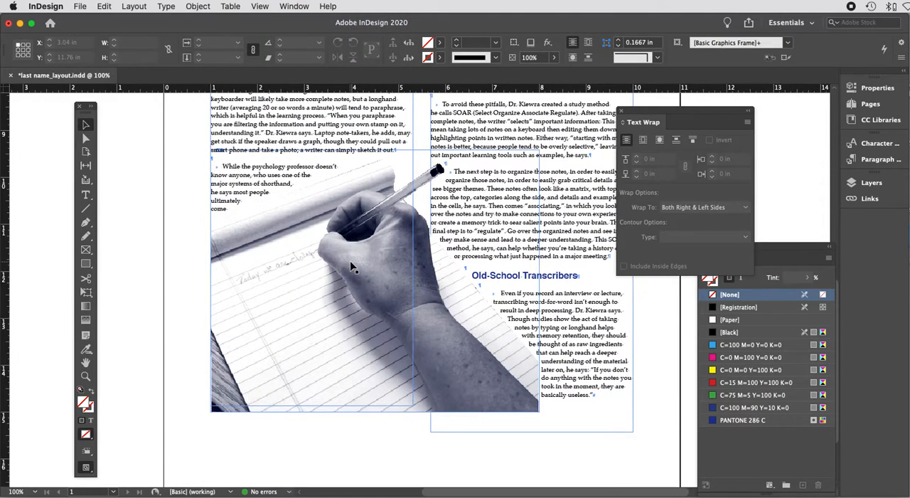
{"action": "left_click", "coordinate": [260, 6]}
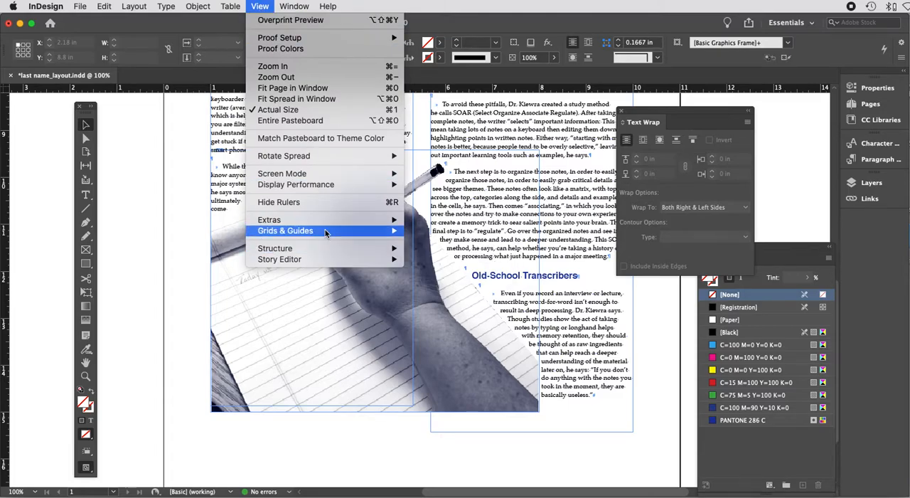
{"action": "mouse_move", "coordinate": [327, 230]}
{"action": "left_click", "coordinate": [432, 232]}
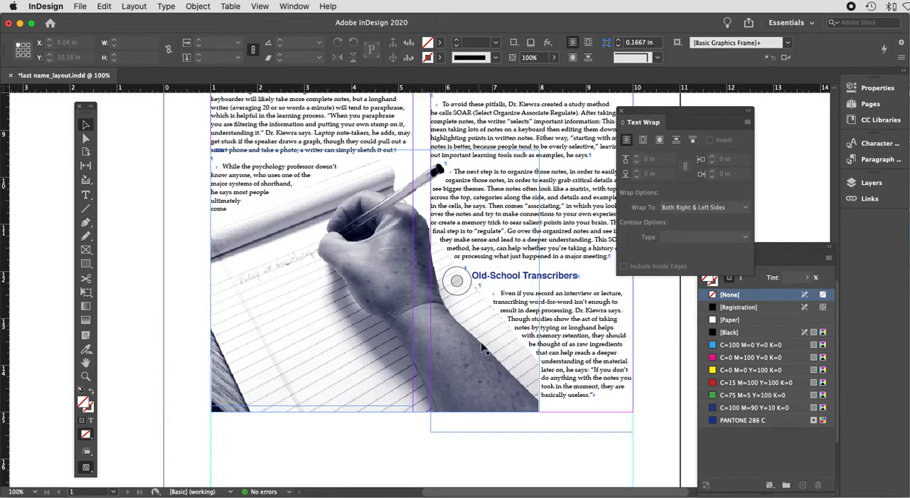
Step: Set the duotone image's text wrap offset to 0.125 in, then deselect it
{"action": "left_click", "coordinate": [420, 405]}
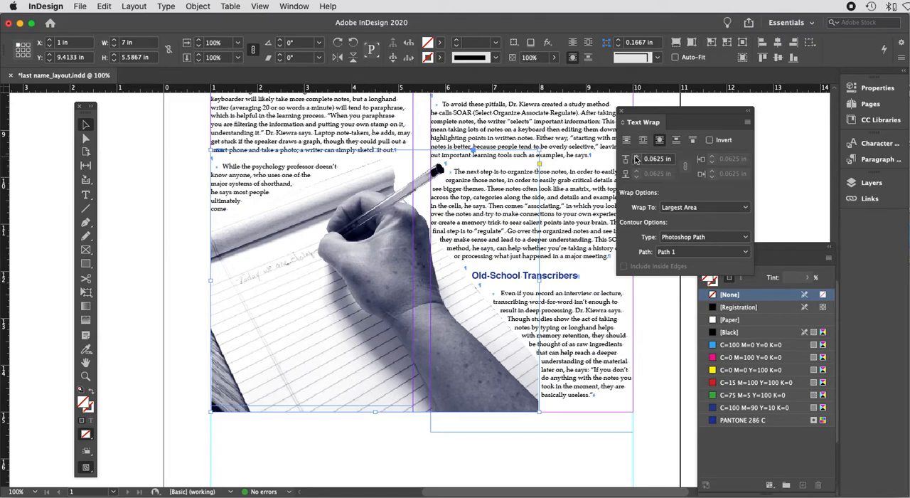
{"action": "left_click_drag", "start_coordinate": [663, 114], "coordinate": [579, 109]}
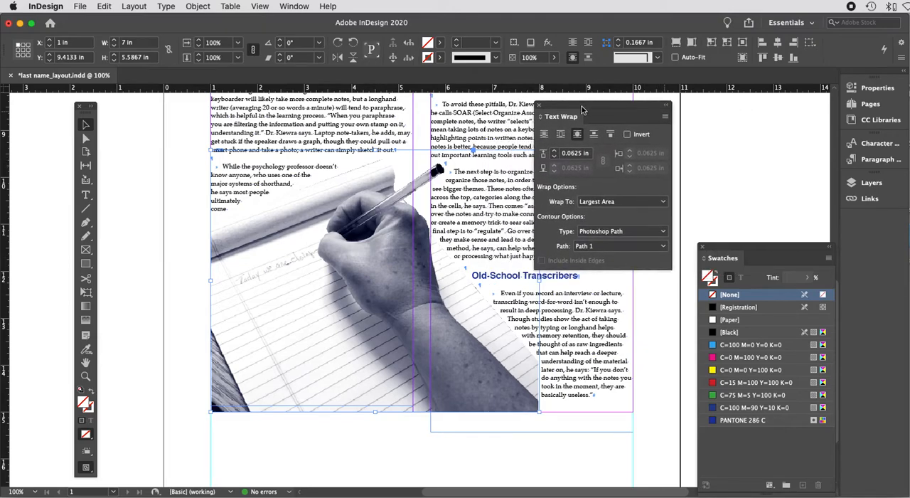
{"action": "left_click", "coordinate": [555, 153]}
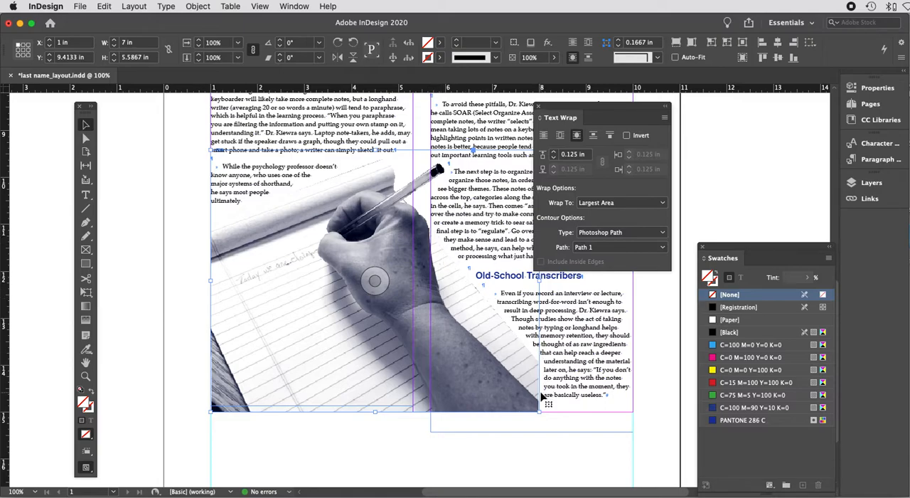
{"action": "left_click_drag", "start_coordinate": [569, 118], "coordinate": [733, 102]}
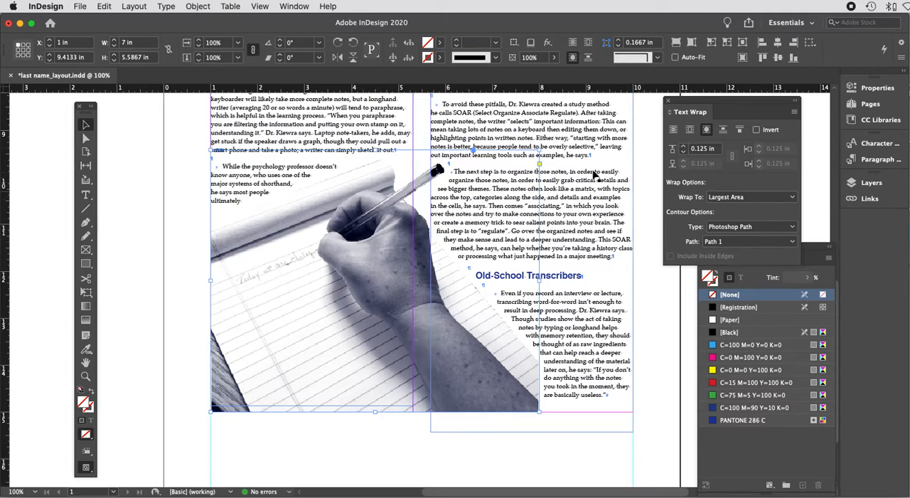
{"action": "left_click", "coordinate": [684, 146]}
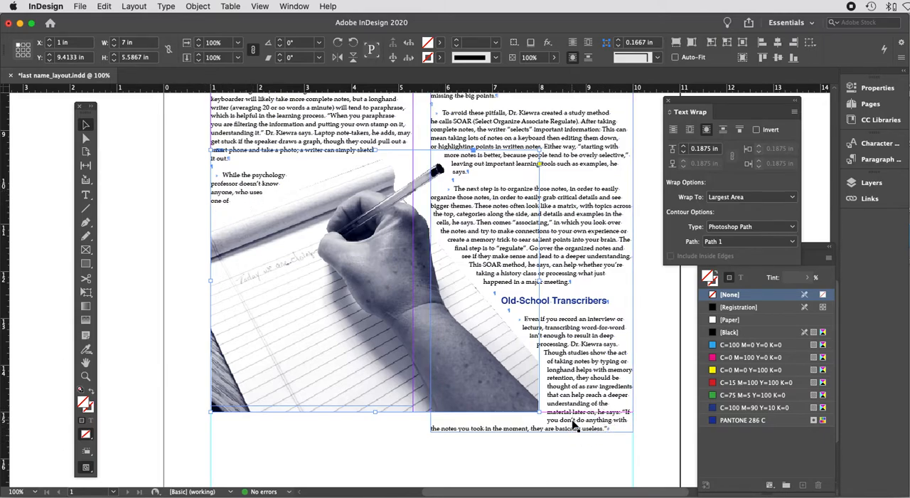
{"action": "left_click", "coordinate": [684, 152]}
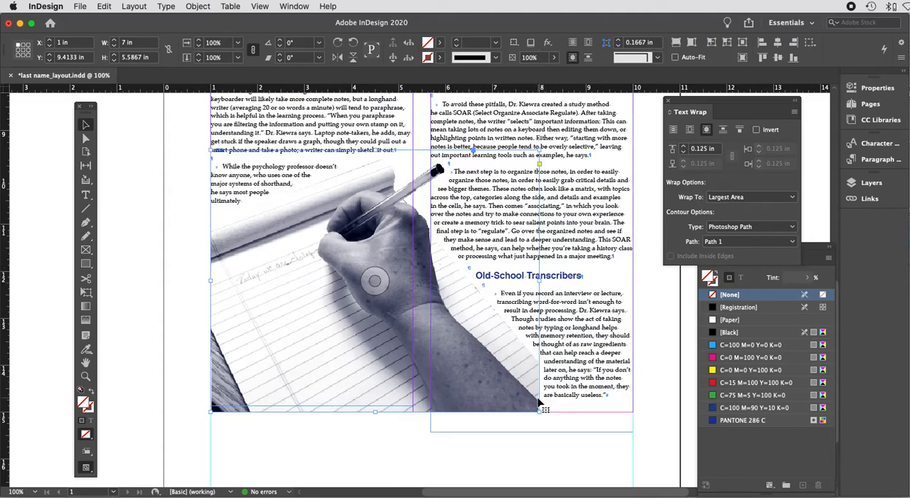
{"action": "left_click", "coordinate": [510, 418]}
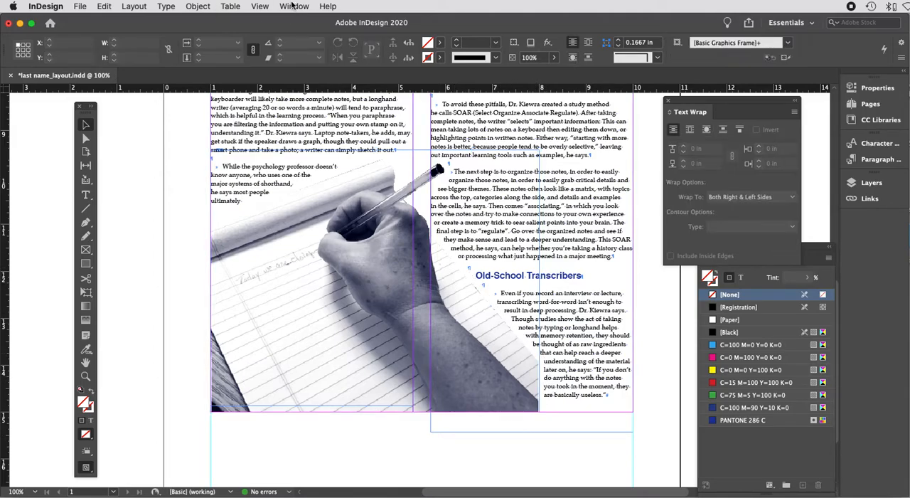
Step: Turn Overprint Preview back on and hide the guides to check the wrap
{"action": "left_click", "coordinate": [260, 7]}
{"action": "left_click", "coordinate": [290, 19]}
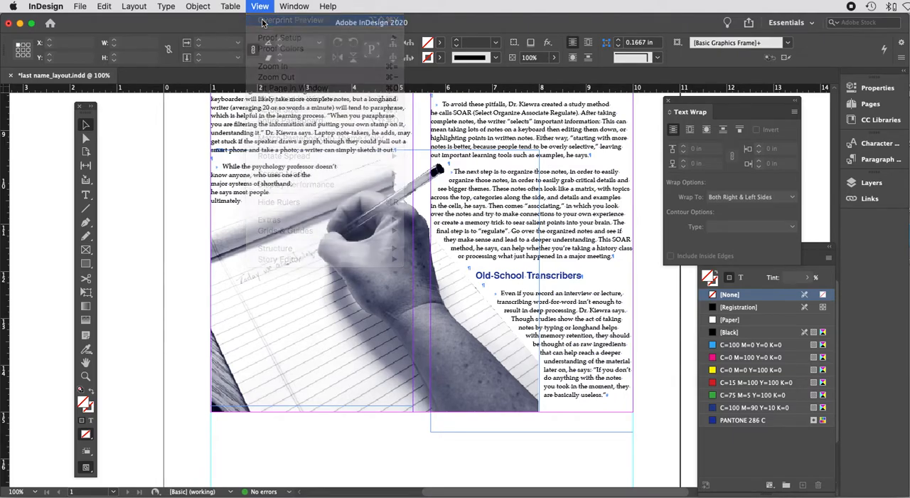
{"action": "left_click", "coordinate": [259, 7]}
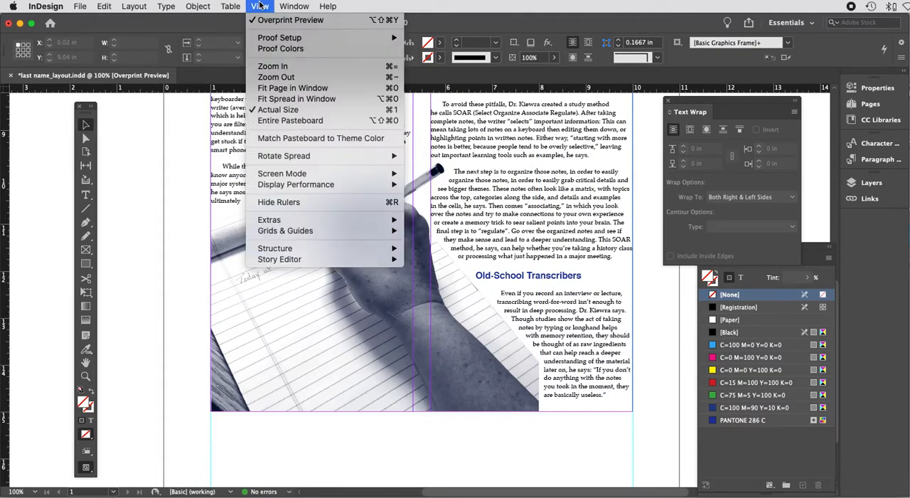
{"action": "mouse_move", "coordinate": [305, 224]}
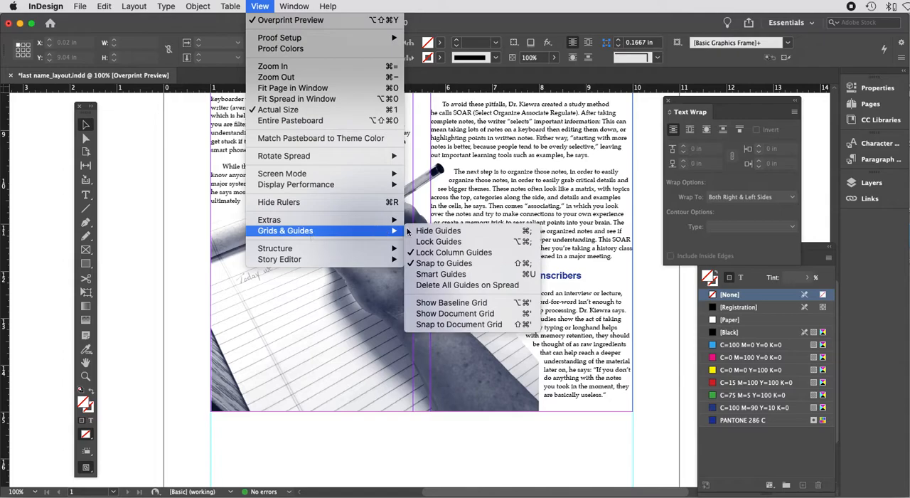
{"action": "left_click", "coordinate": [441, 230]}
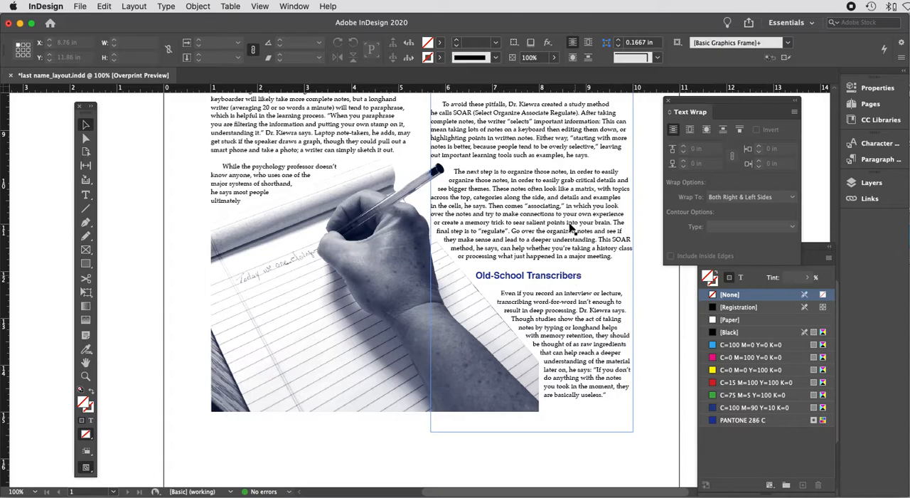
Step: Switch off Overprint Preview, select the duotone image and show the guides
{"action": "left_click", "coordinate": [260, 7]}
{"action": "left_click", "coordinate": [271, 20]}
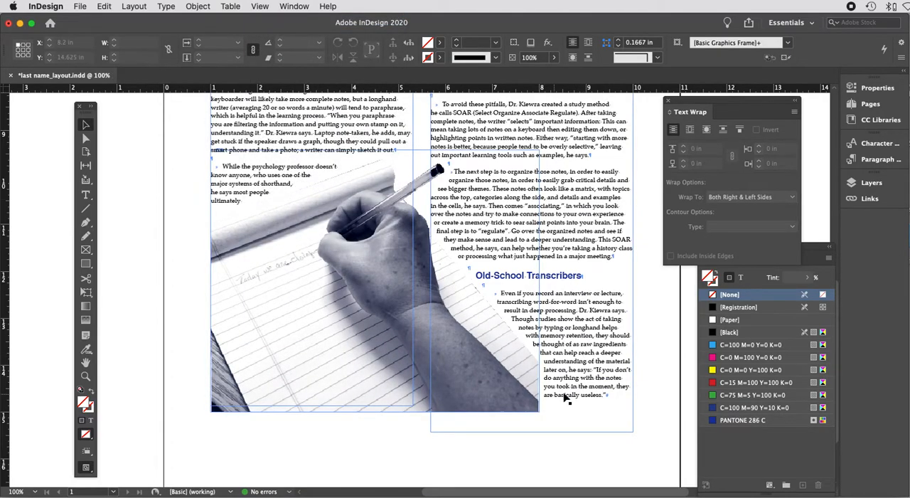
{"action": "left_click", "coordinate": [369, 412]}
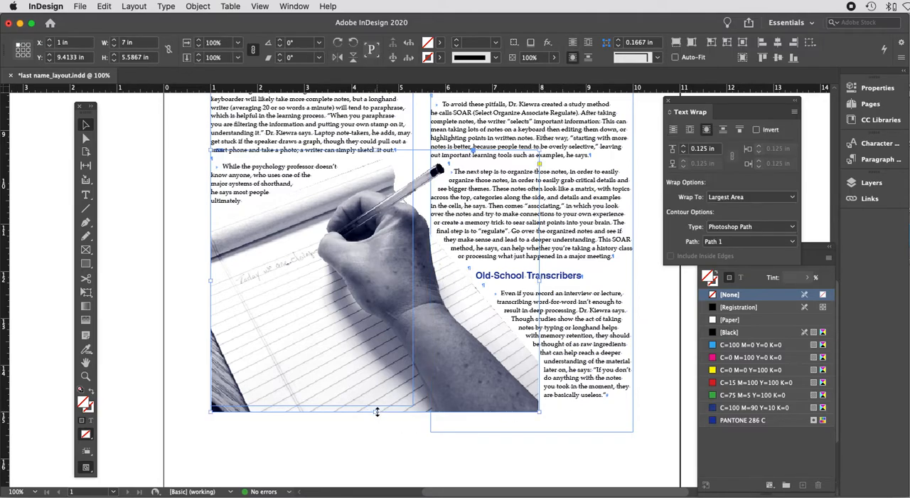
{"action": "left_click", "coordinate": [256, 7]}
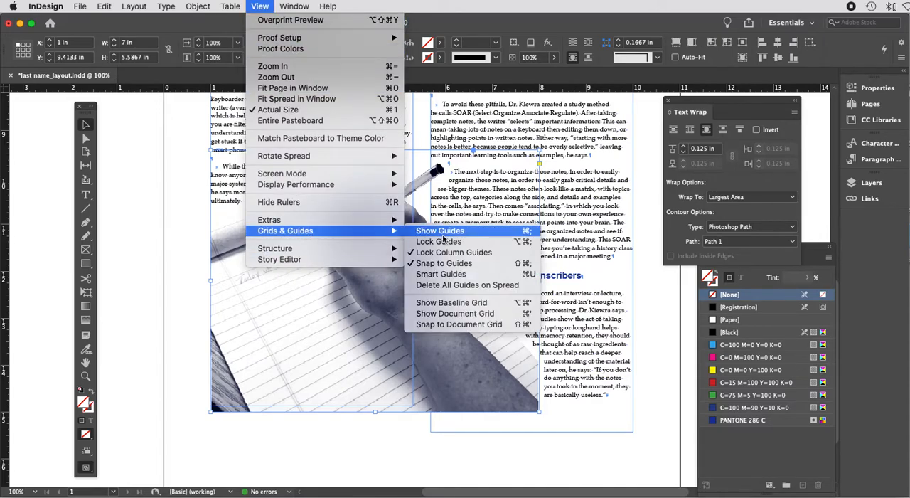
{"action": "left_click", "coordinate": [447, 236]}
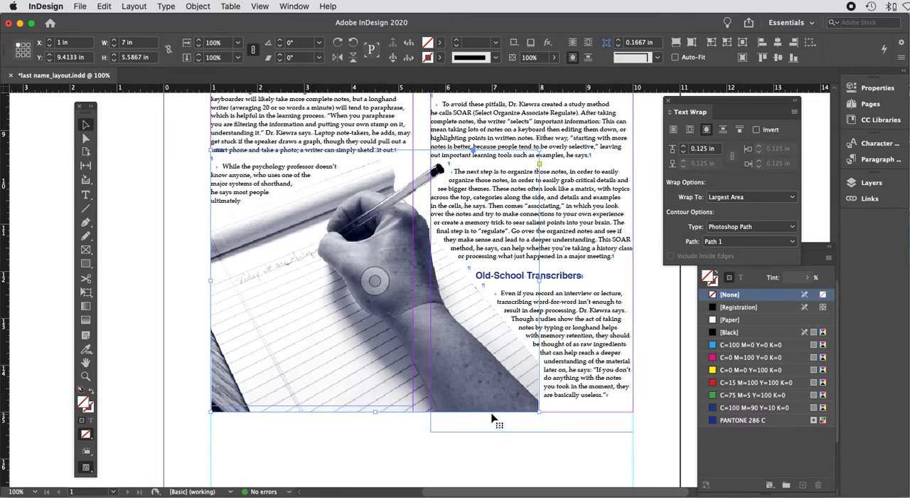
Step: Add a horizontal guide above the page bottom and shorten the duotone image frame to it, about 5.29 in high
{"action": "left_click_drag", "start_coordinate": [525, 91], "coordinate": [607, 398]}
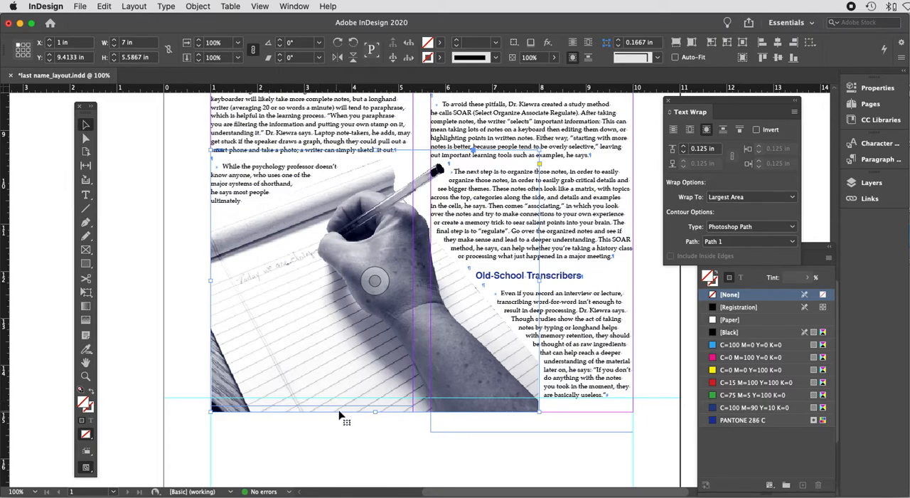
{"action": "left_click_drag", "start_coordinate": [375, 411], "coordinate": [373, 397]}
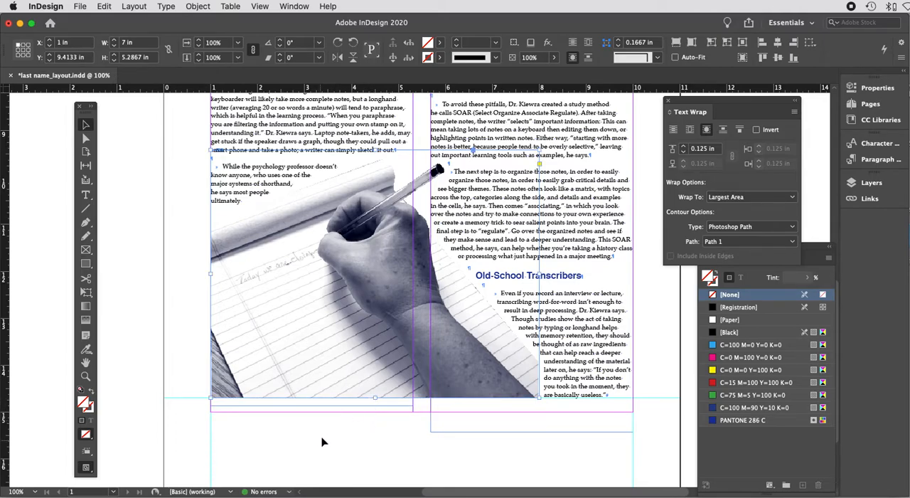
{"action": "left_click", "coordinate": [349, 435]}
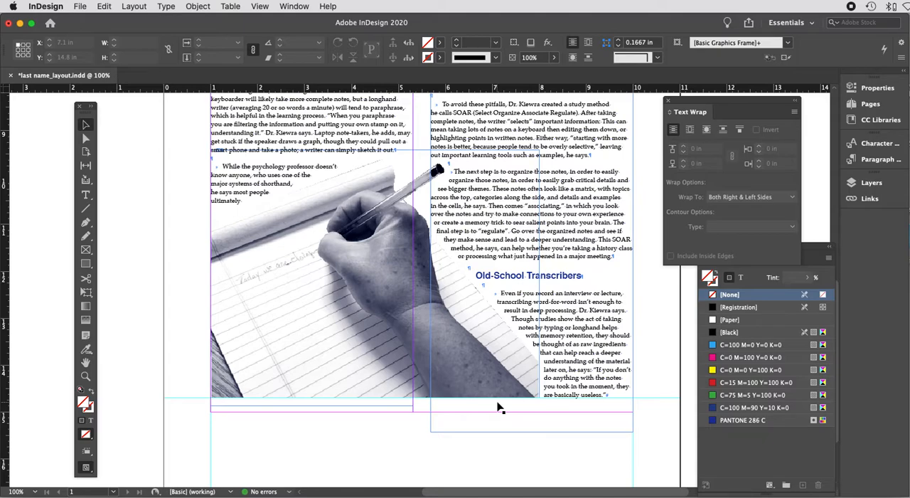
Step: Switch Overprint Preview back on and hide the guides to review the page top
{"action": "scroll", "coordinate": [498, 408], "scroll_direction": "up", "scroll_amount": 10}
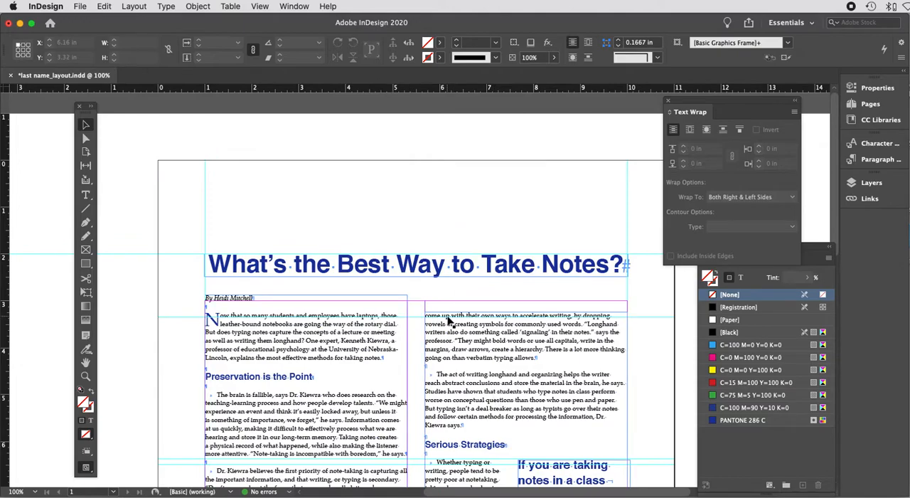
{"action": "left_click", "coordinate": [262, 7]}
{"action": "left_click", "coordinate": [269, 20]}
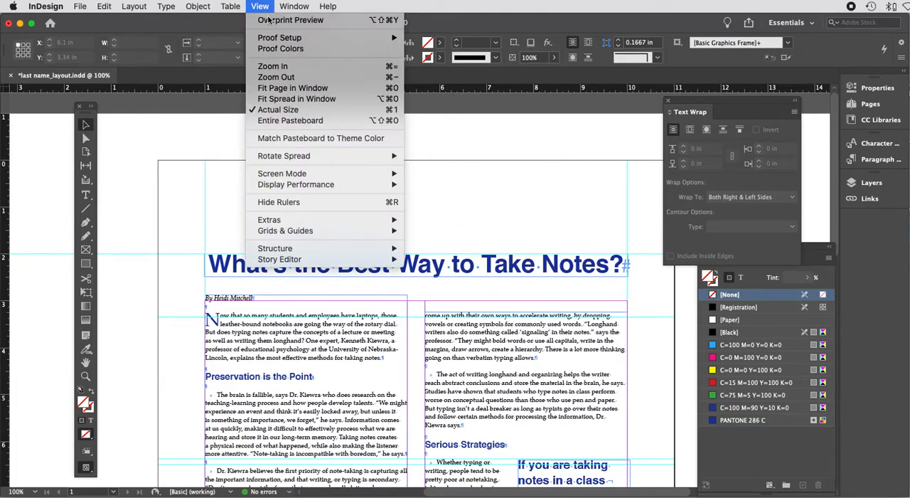
{"action": "left_click", "coordinate": [262, 7]}
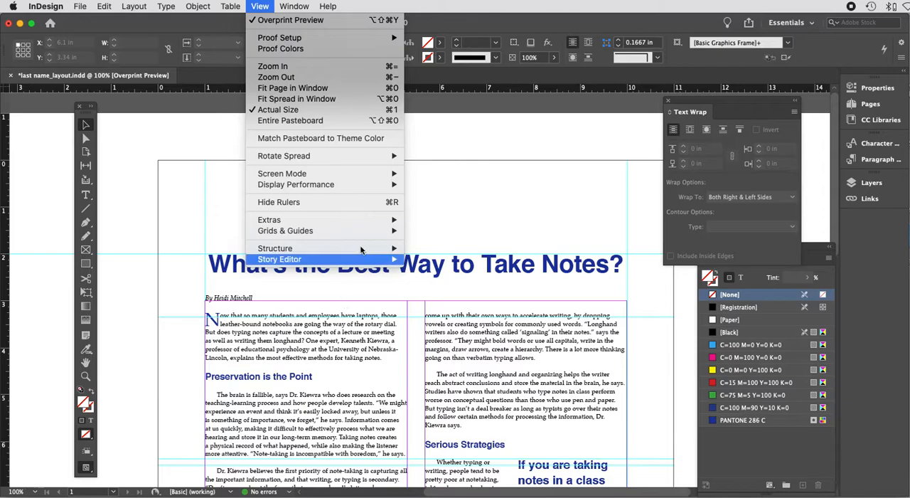
{"action": "mouse_move", "coordinate": [299, 230]}
{"action": "left_click", "coordinate": [469, 230]}
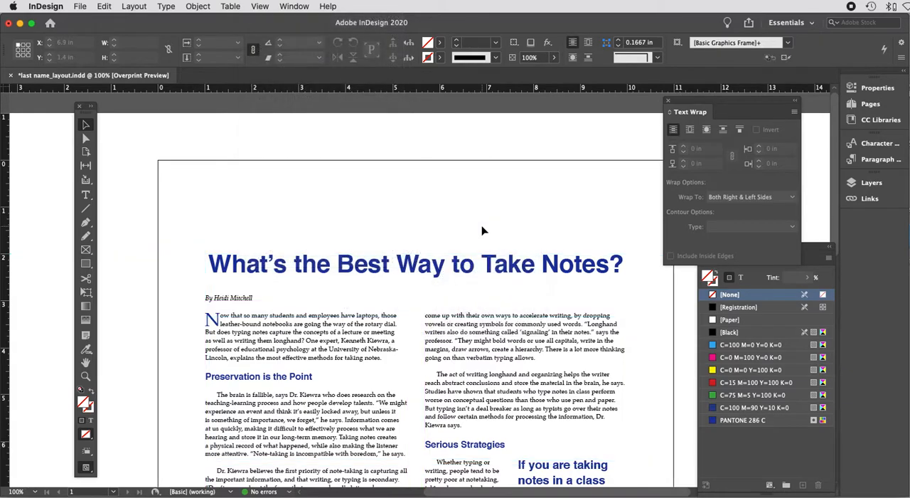
Step: Save the document after viewing the full page layout
{"action": "key", "text": "super+minus"}
{"action": "key", "text": "super+minus"}
{"action": "key", "text": "super+minus"}
{"action": "key", "text": "super+minus"}
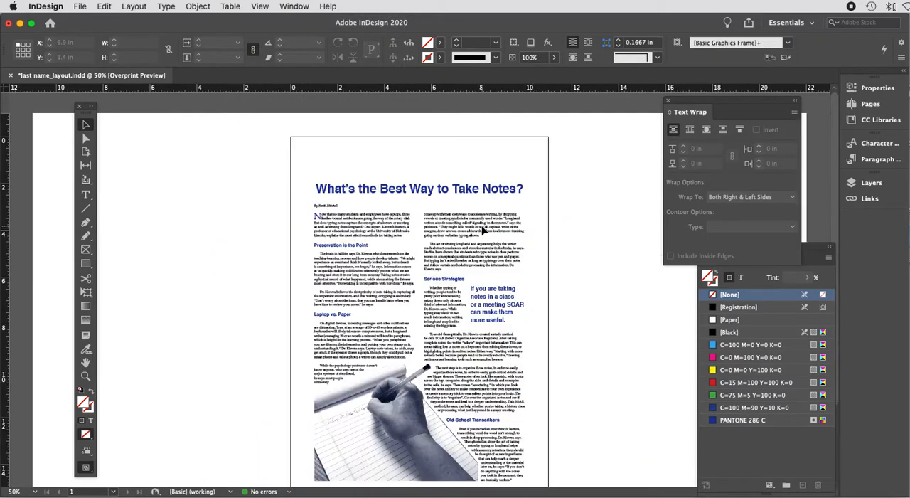
{"action": "key", "text": "super+equal"}
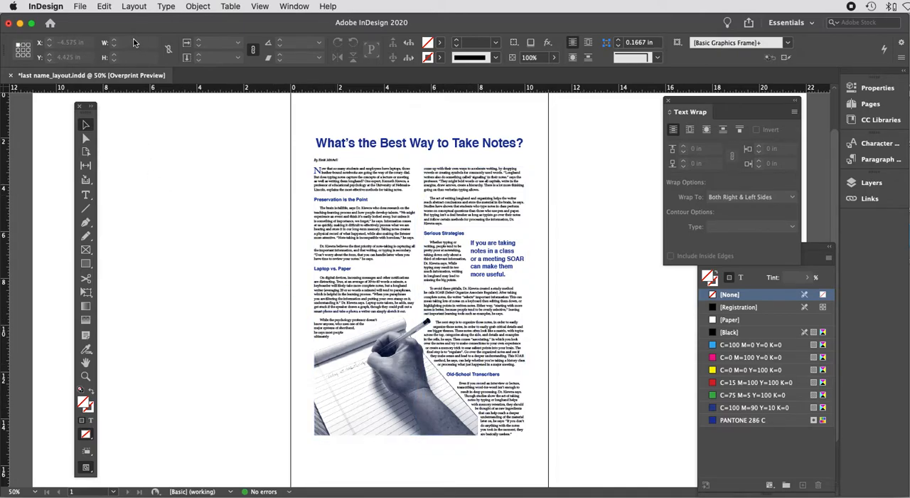
{"action": "key", "text": "super+s"}
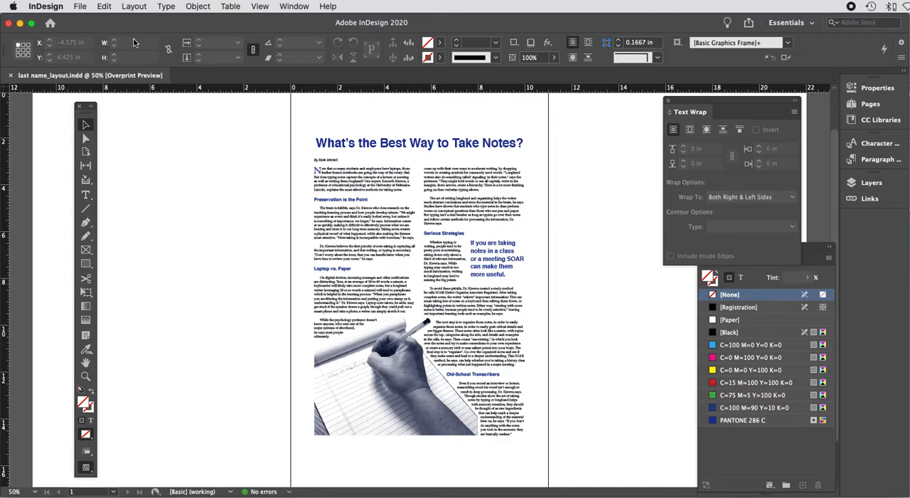
Step: Export the layout as an Adobe PDF (Print) file named last name_layout
{"action": "key", "text": "super+minus"}
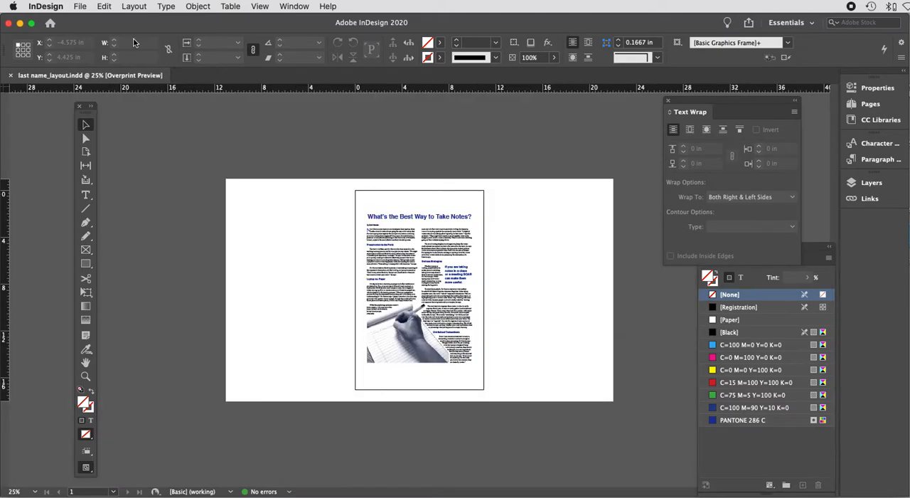
{"action": "left_click", "coordinate": [81, 6]}
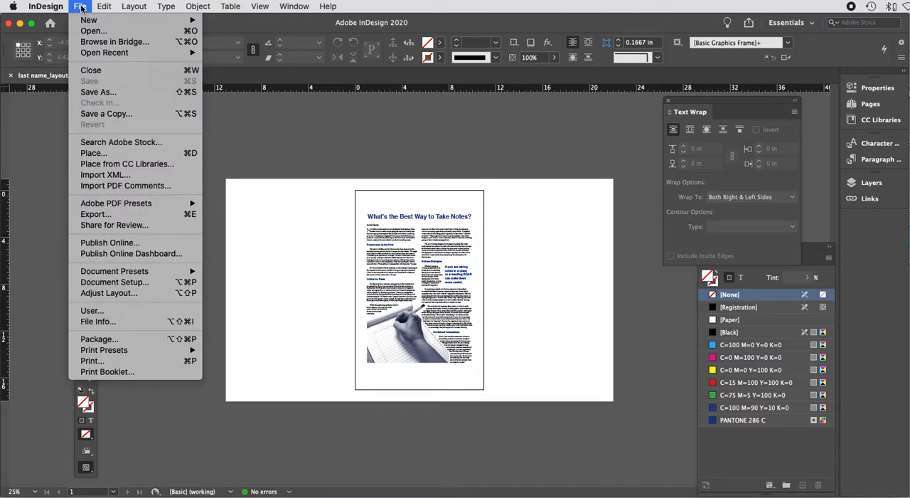
{"action": "left_click", "coordinate": [112, 214]}
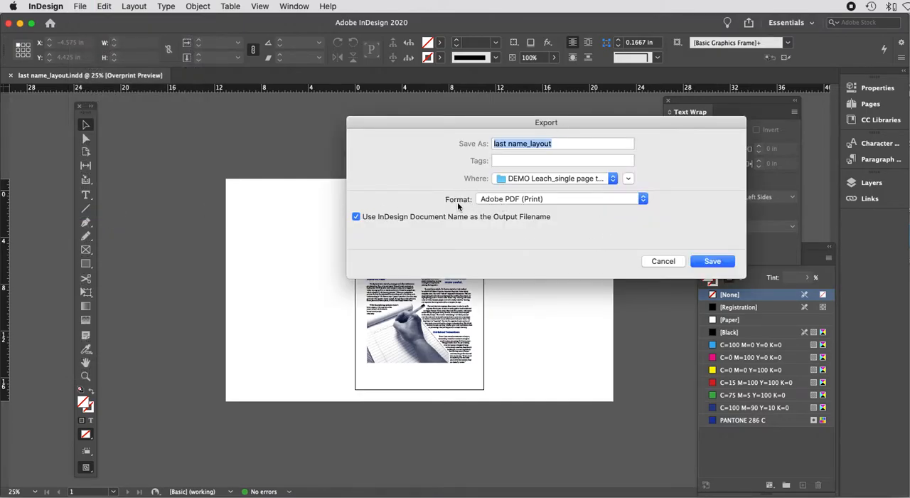
{"action": "left_click", "coordinate": [643, 201]}
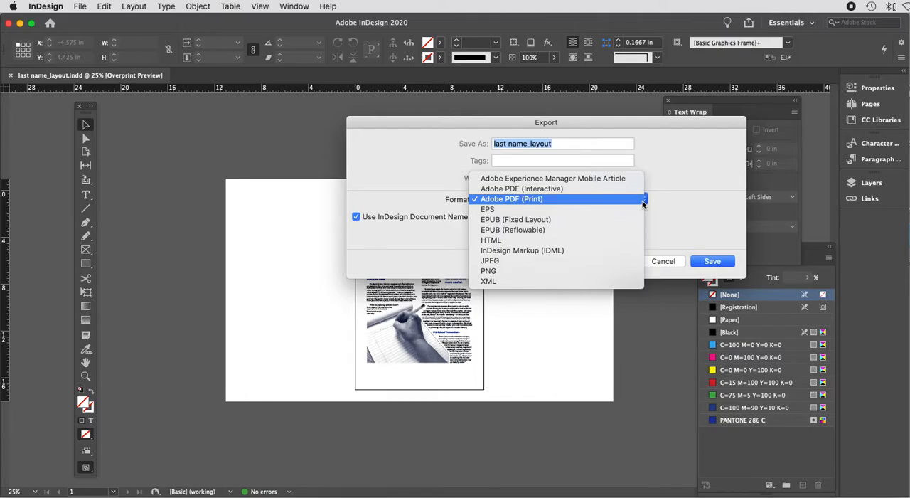
{"action": "left_click", "coordinate": [528, 200]}
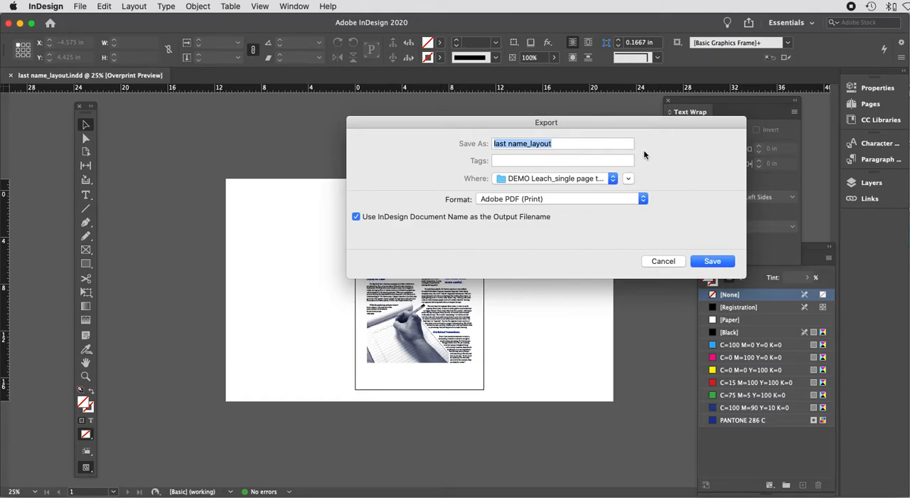
{"action": "left_click", "coordinate": [718, 261]}
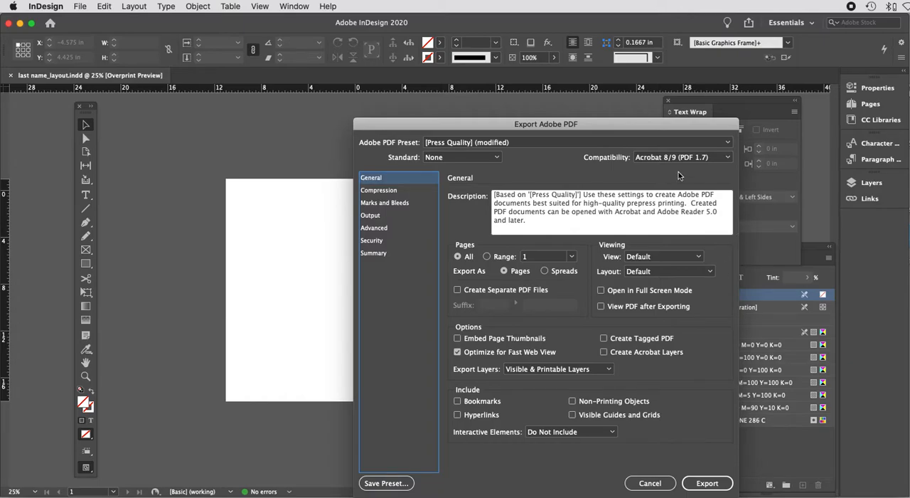
Step: Keep Acrobat 8/9 (PDF 1.7) compatibility, review the Press Quality export settings and export the PDF
{"action": "left_click", "coordinate": [731, 158]}
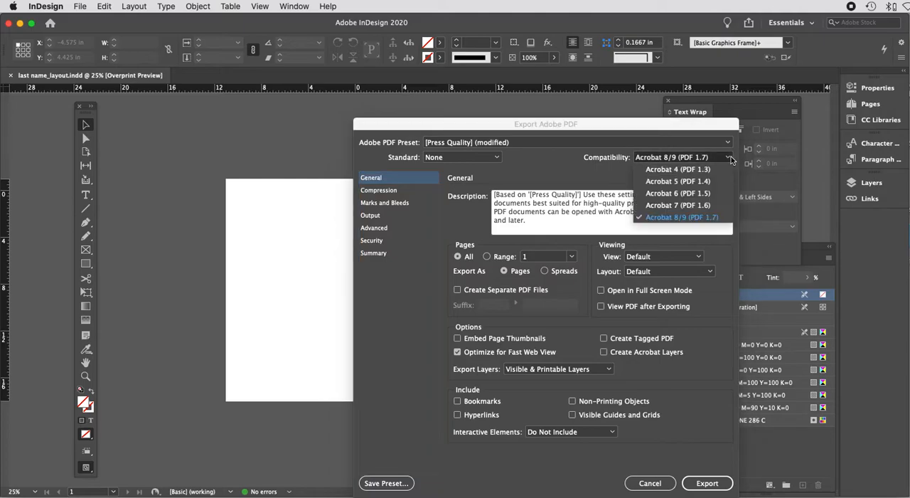
{"action": "left_click", "coordinate": [707, 218]}
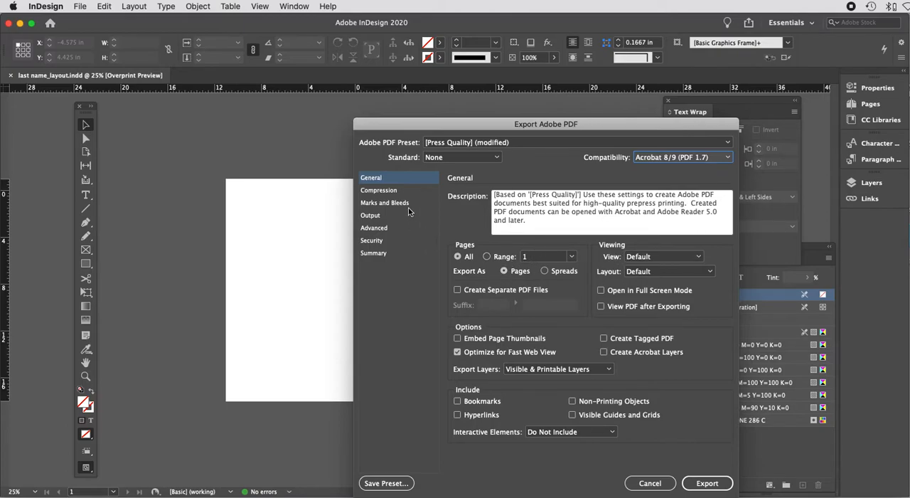
{"action": "left_click", "coordinate": [391, 202]}
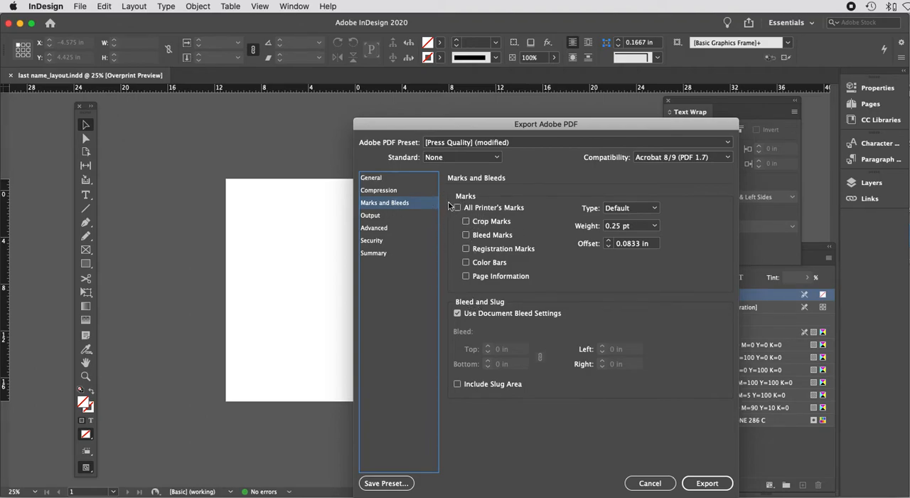
{"action": "left_click", "coordinate": [380, 191]}
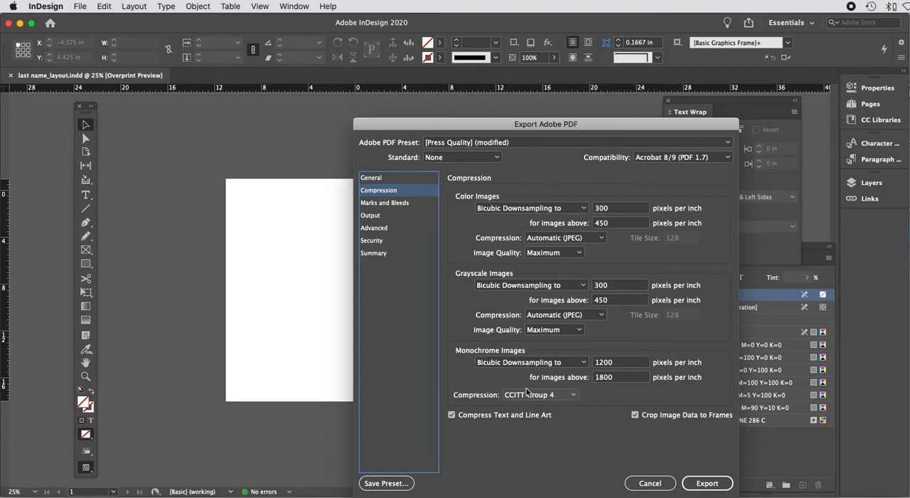
{"action": "left_click", "coordinate": [381, 180]}
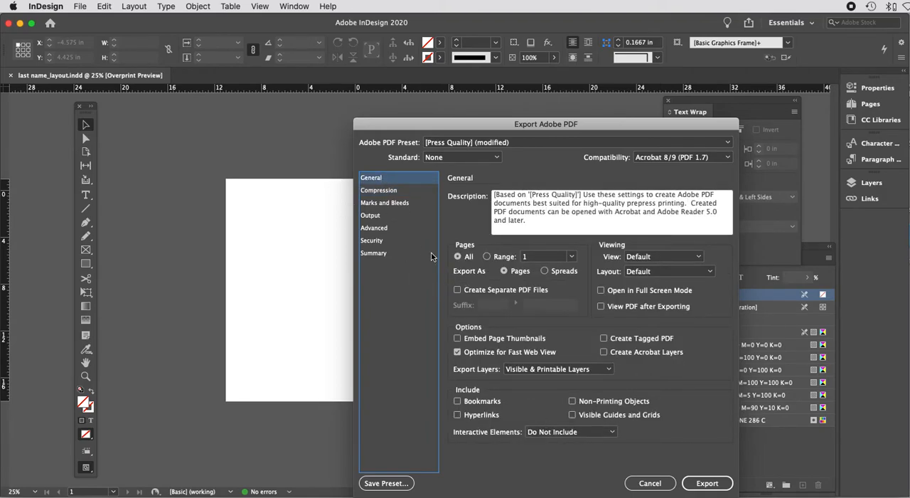
{"action": "left_click", "coordinate": [398, 204]}
{"action": "left_click", "coordinate": [371, 179]}
{"action": "left_click", "coordinate": [716, 485]}
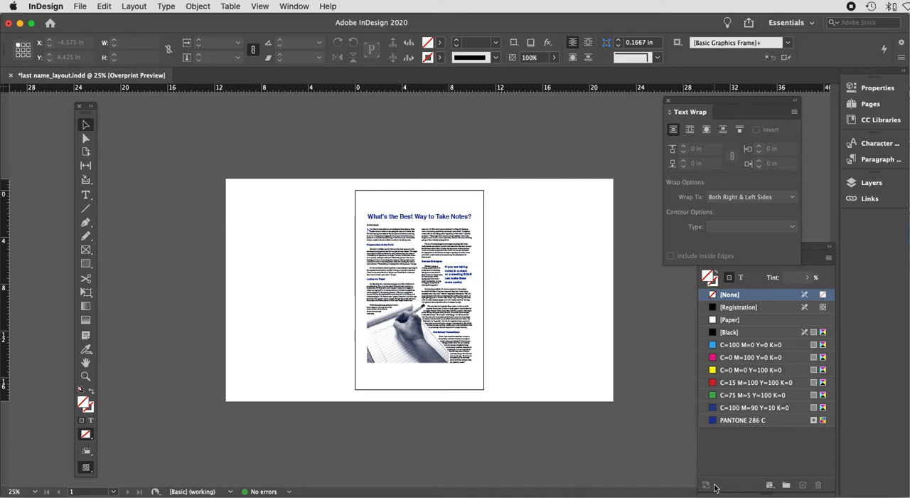
{"action": "key", "text": "super+equal"}
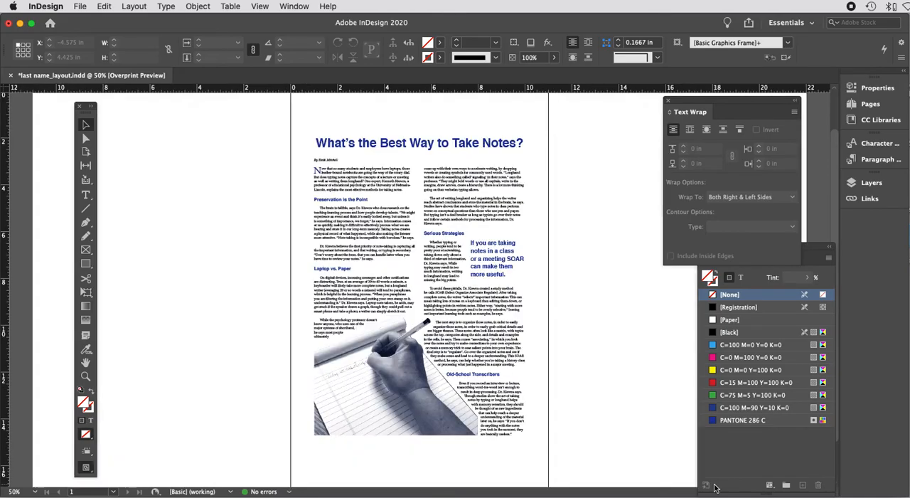